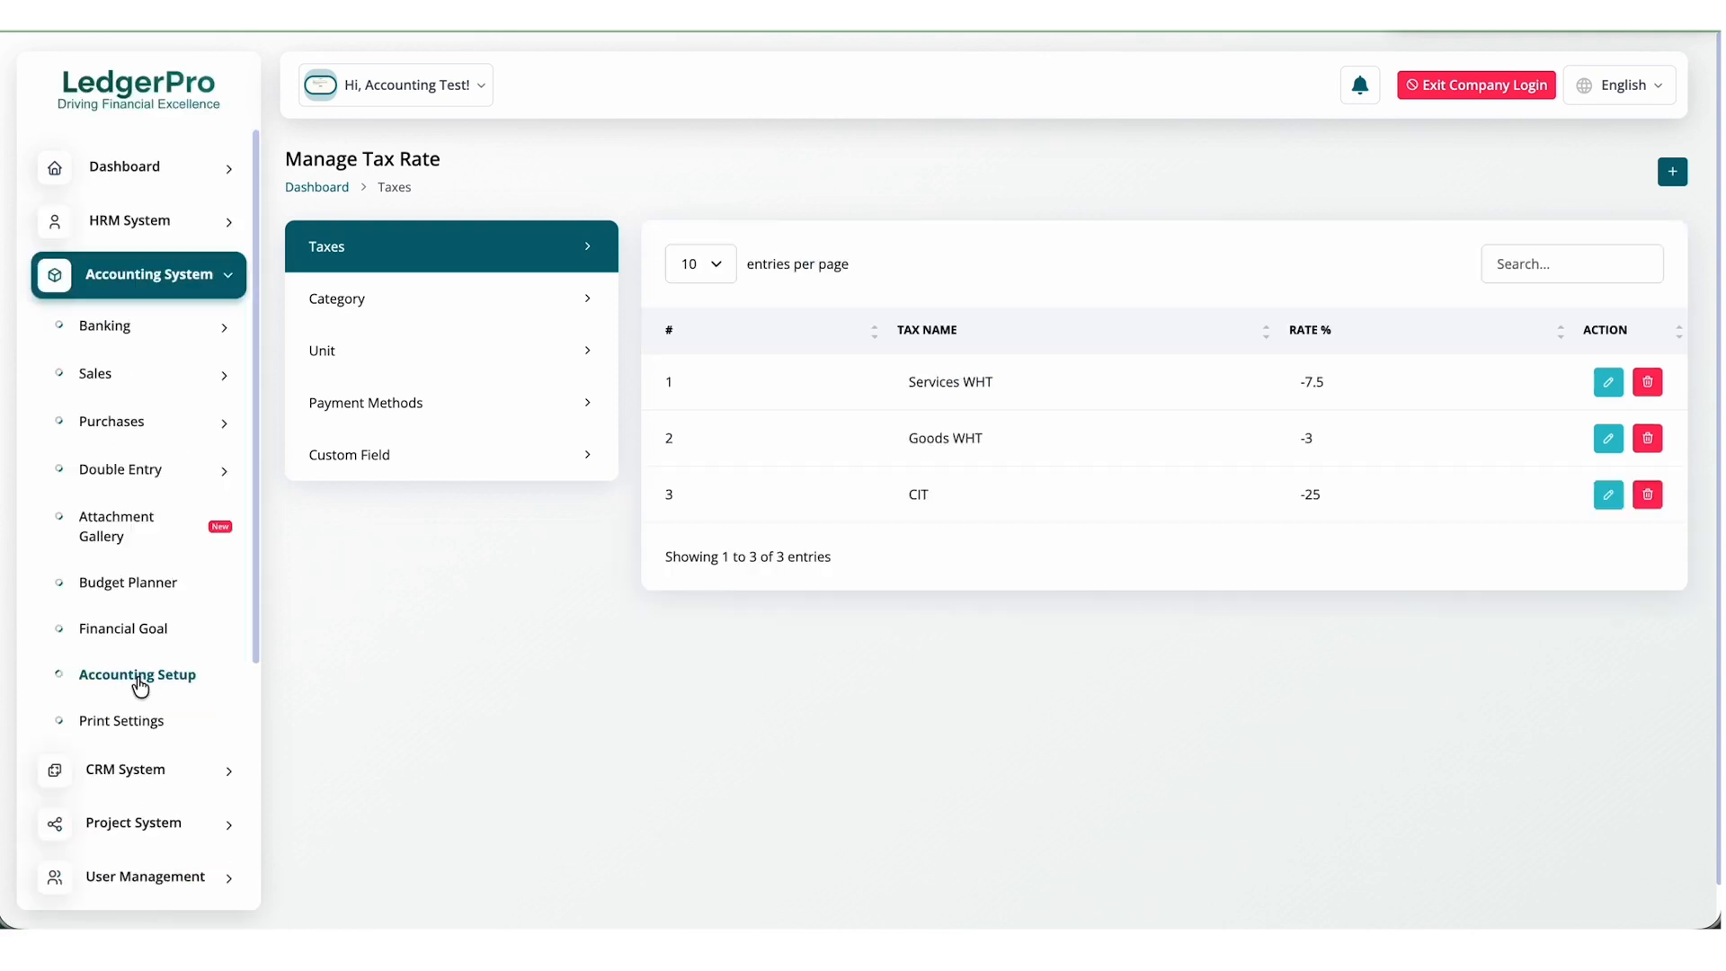
Review the payment methods in the accounting setup and the chart of accounts' assets and liabilities for post-dated cheque entries.
left_click(385, 413)
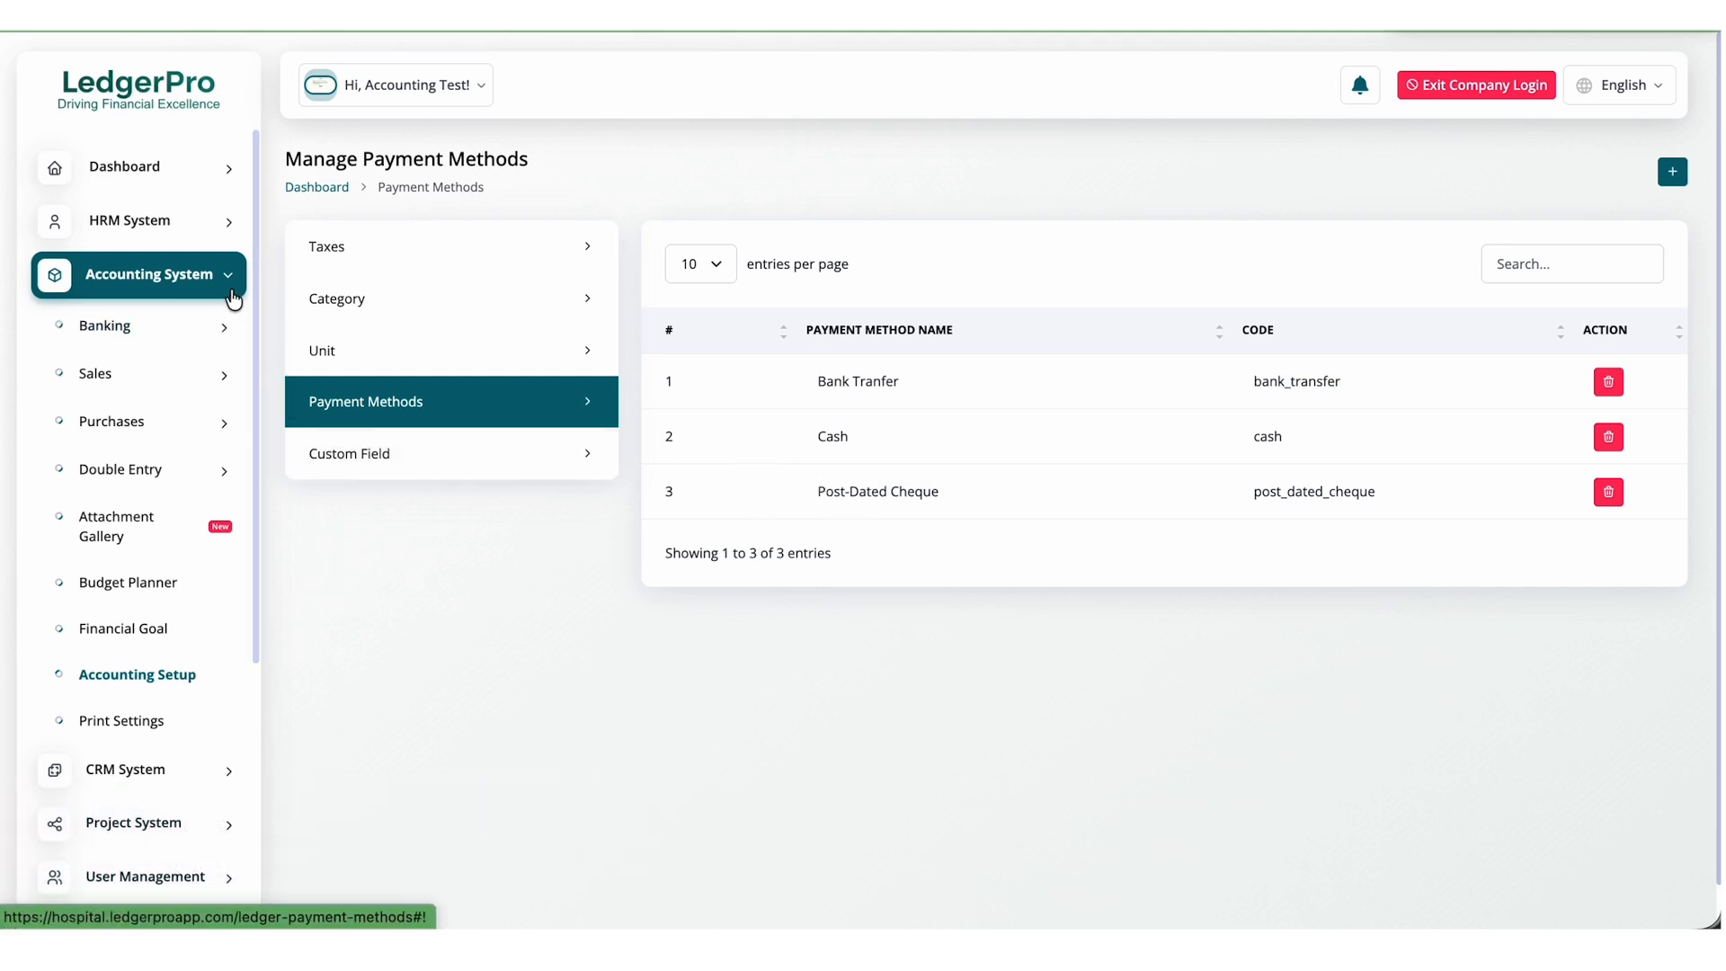
left_click(153, 476)
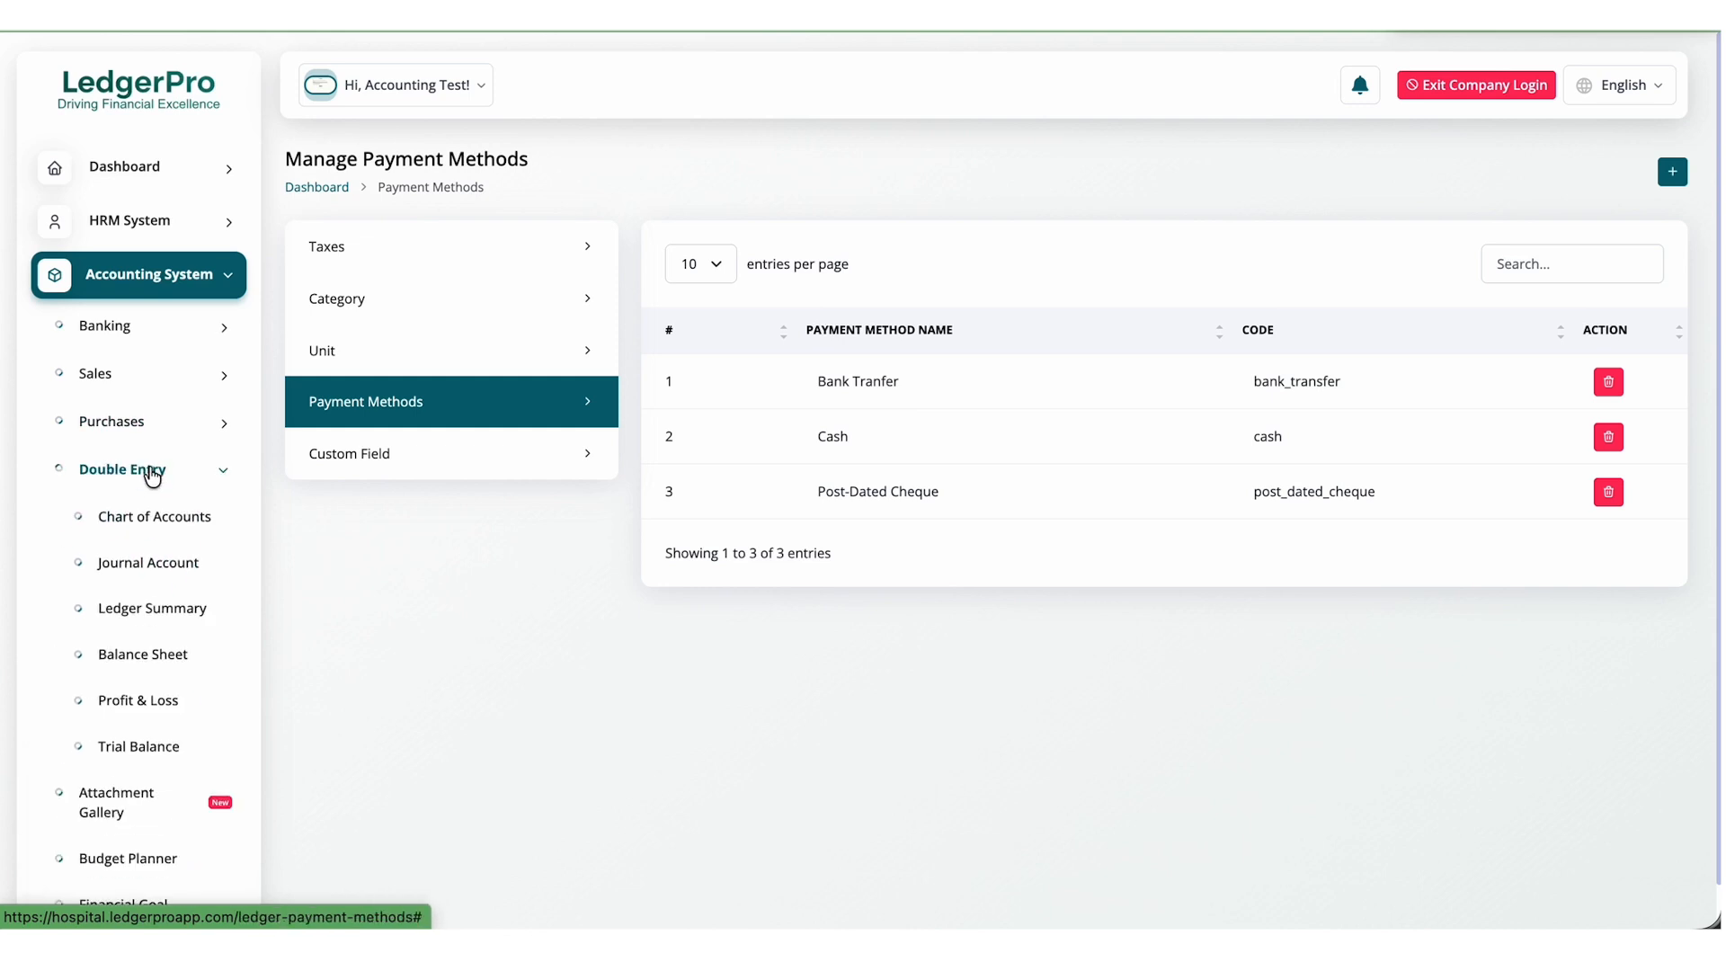
left_click(153, 526)
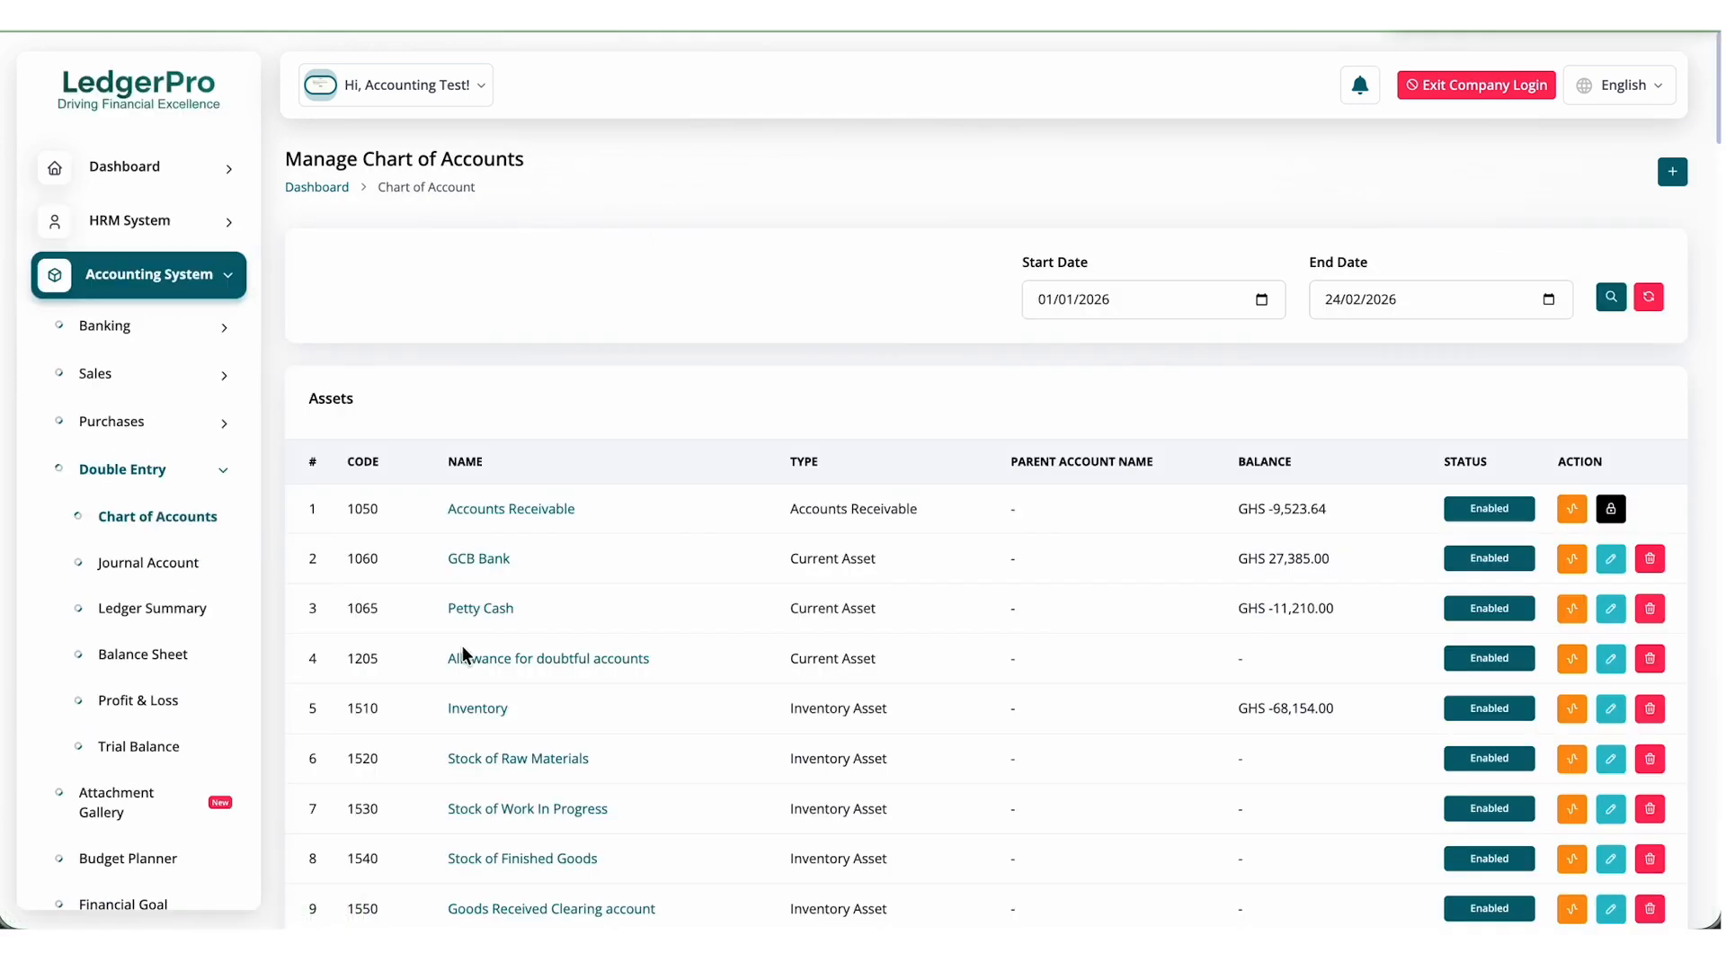
scroll(464, 654, "down", 5)
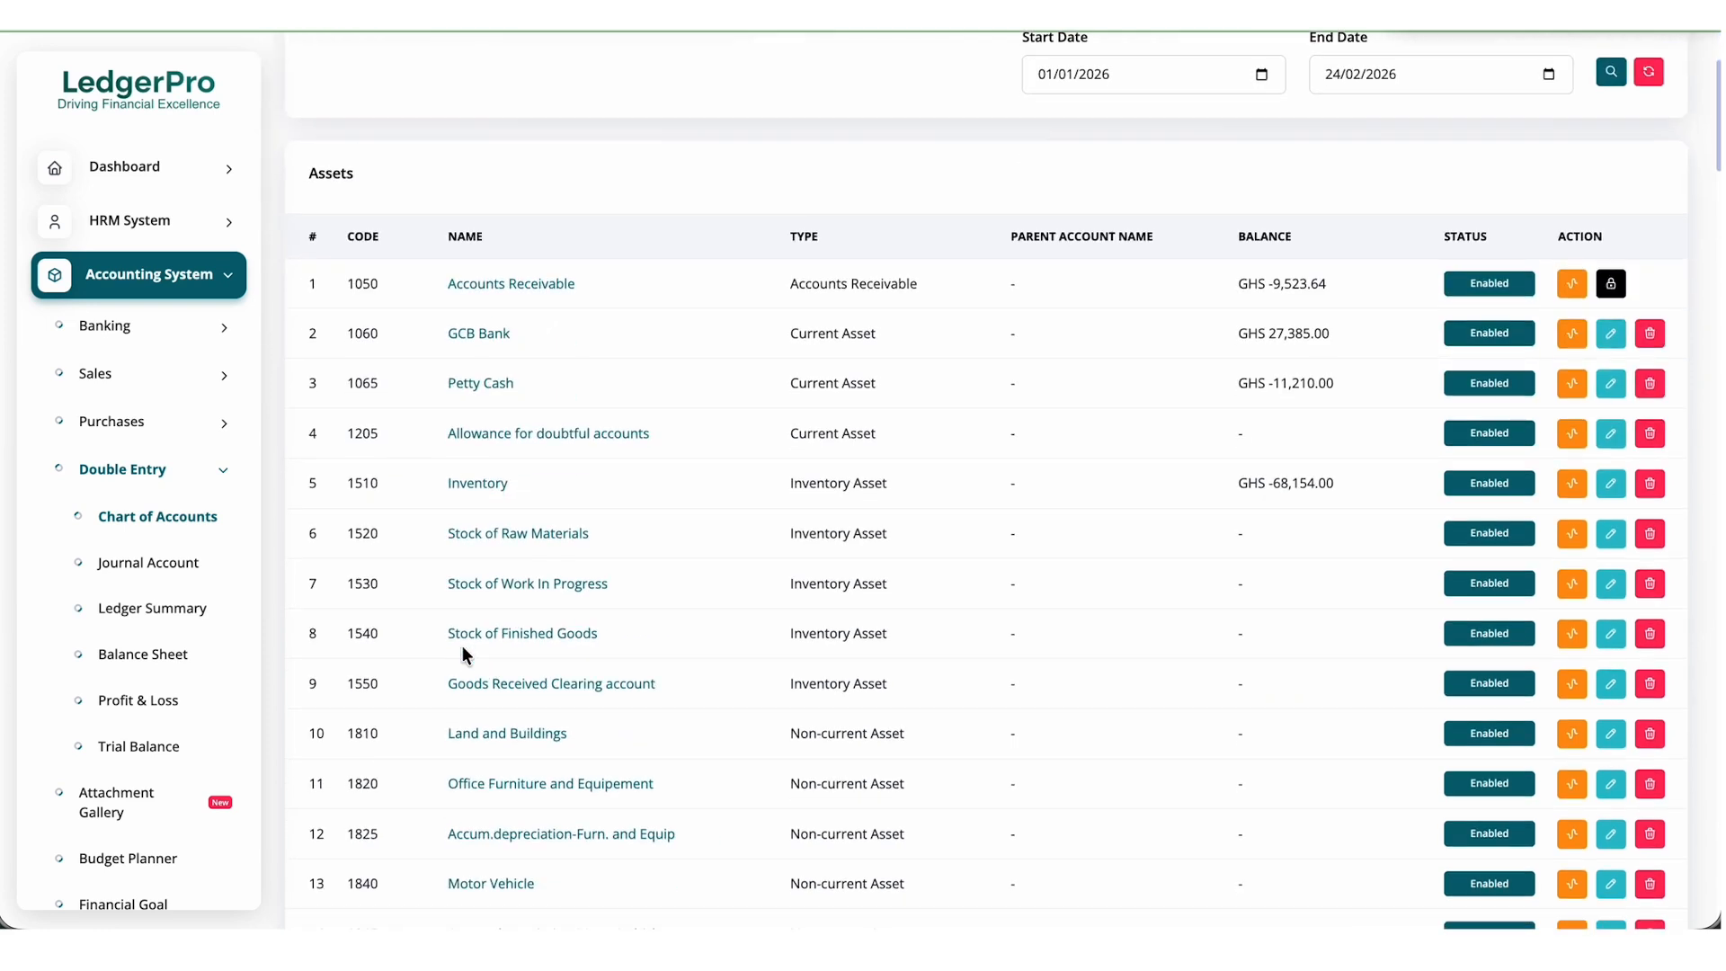
scroll(462, 646, "down", 1)
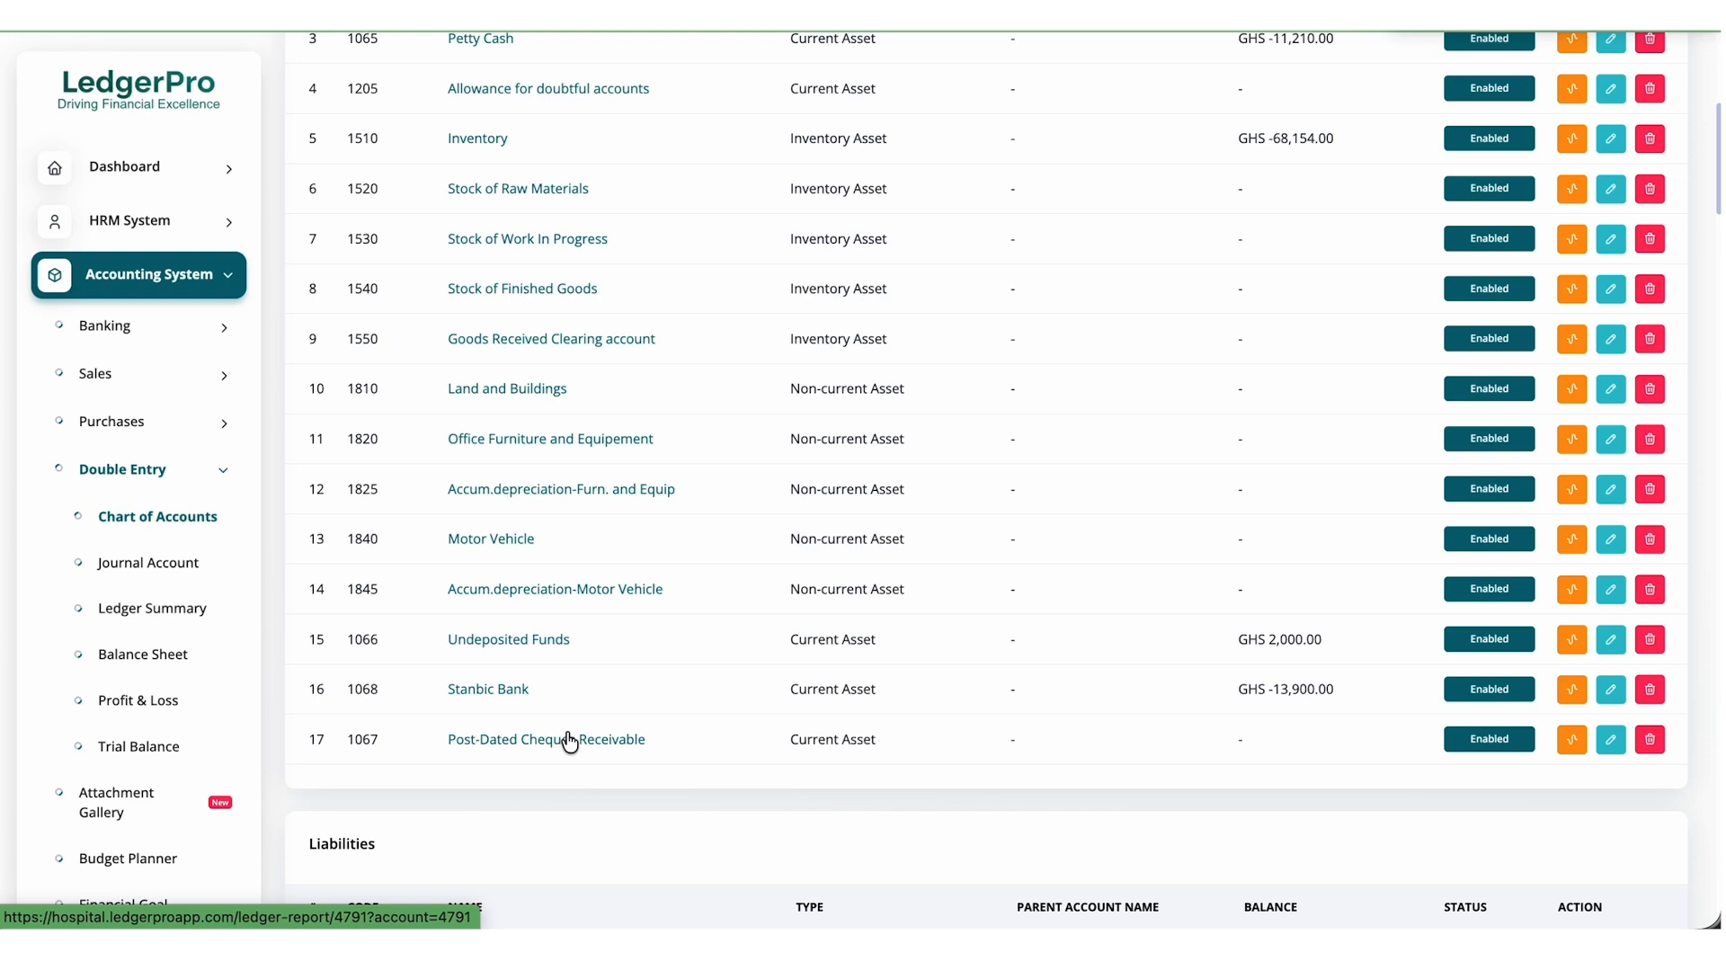
scroll(568, 739, "down", 12)
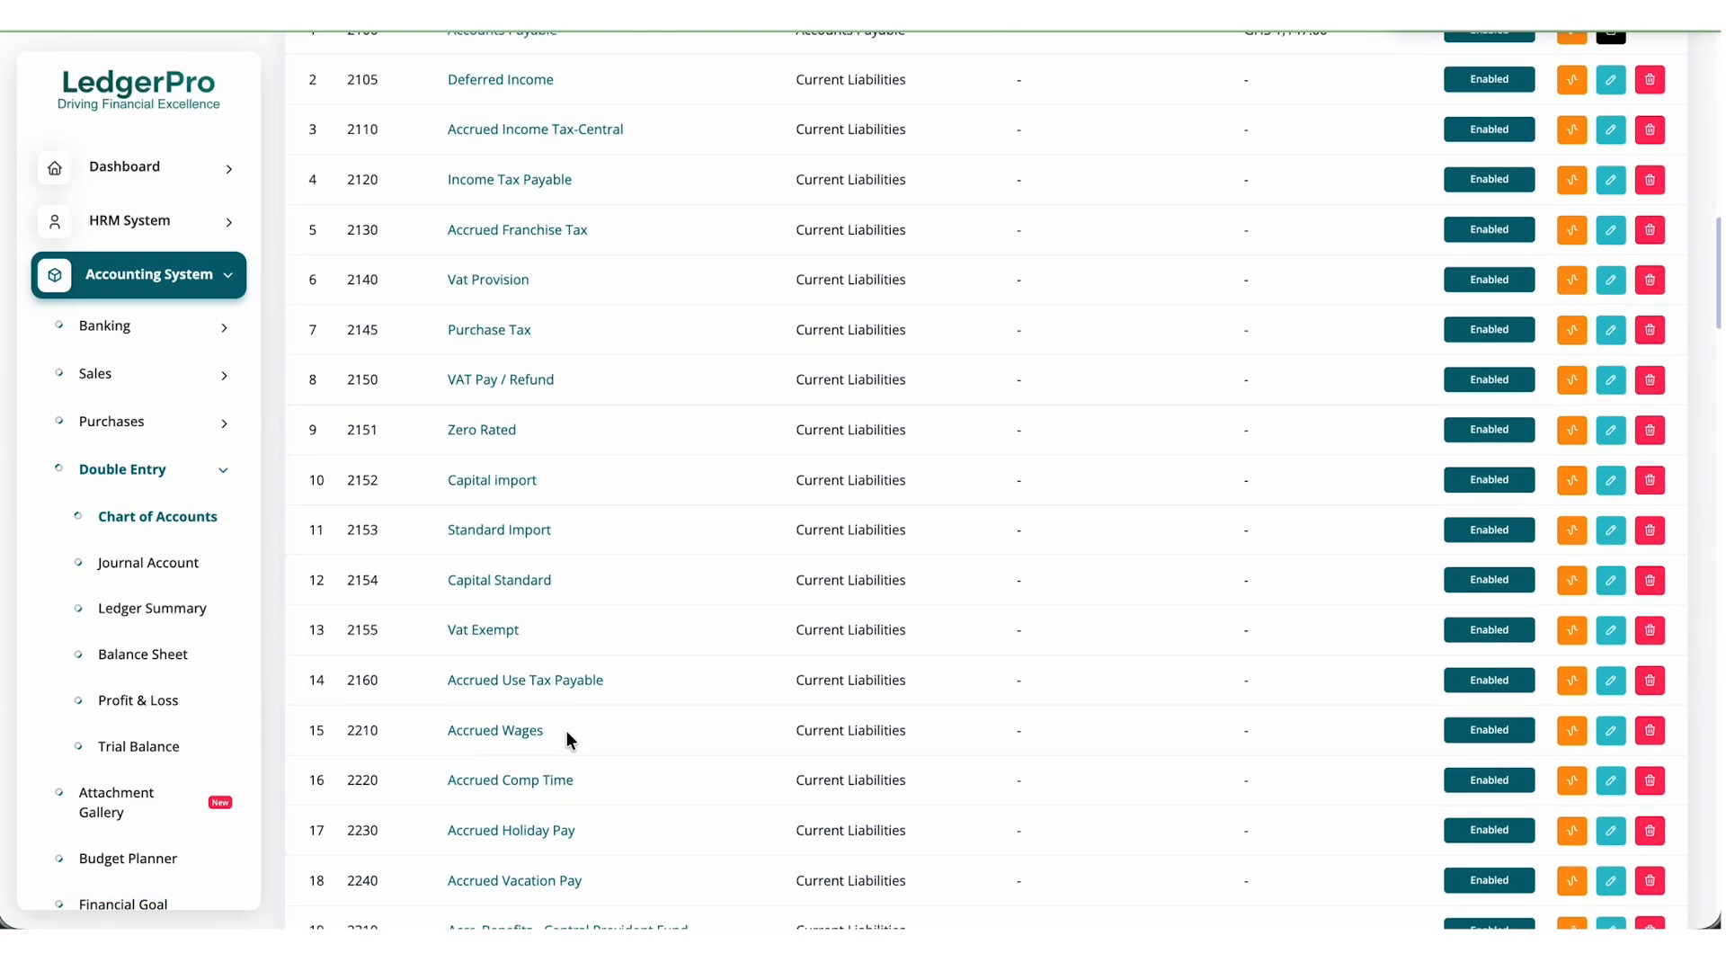
scroll(566, 731, "down", 6)
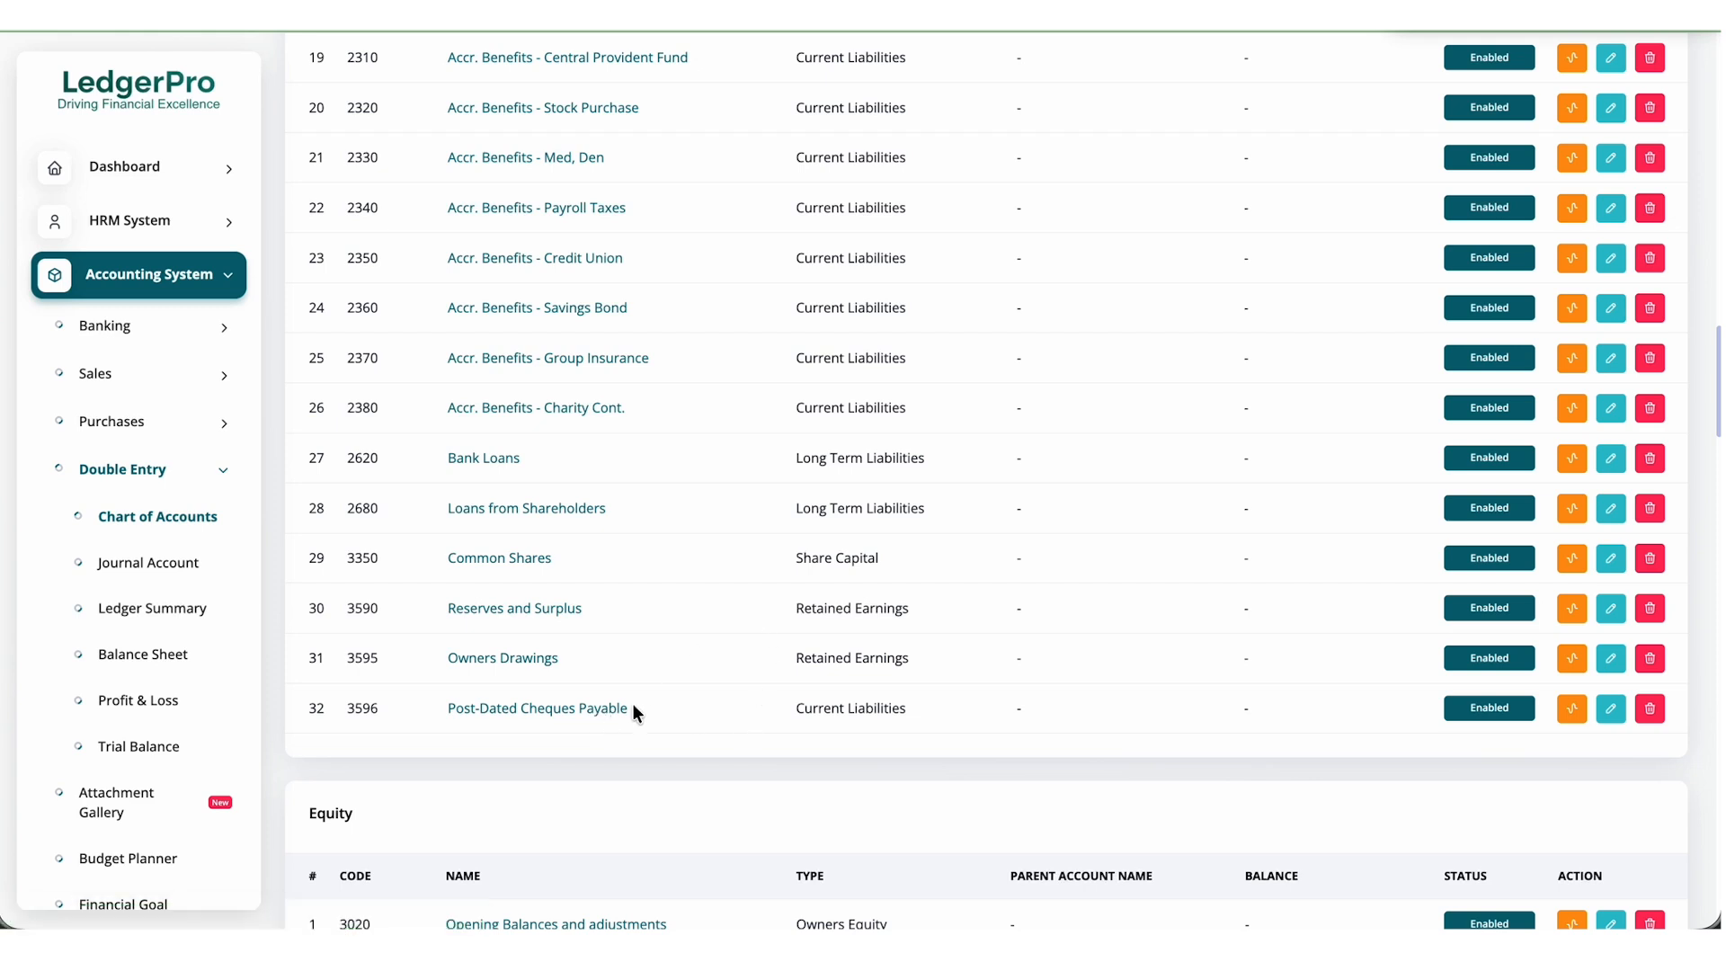
Check the list of bank accounts for the post-dated cheque receivable and payable accounts.
left_click(129, 335)
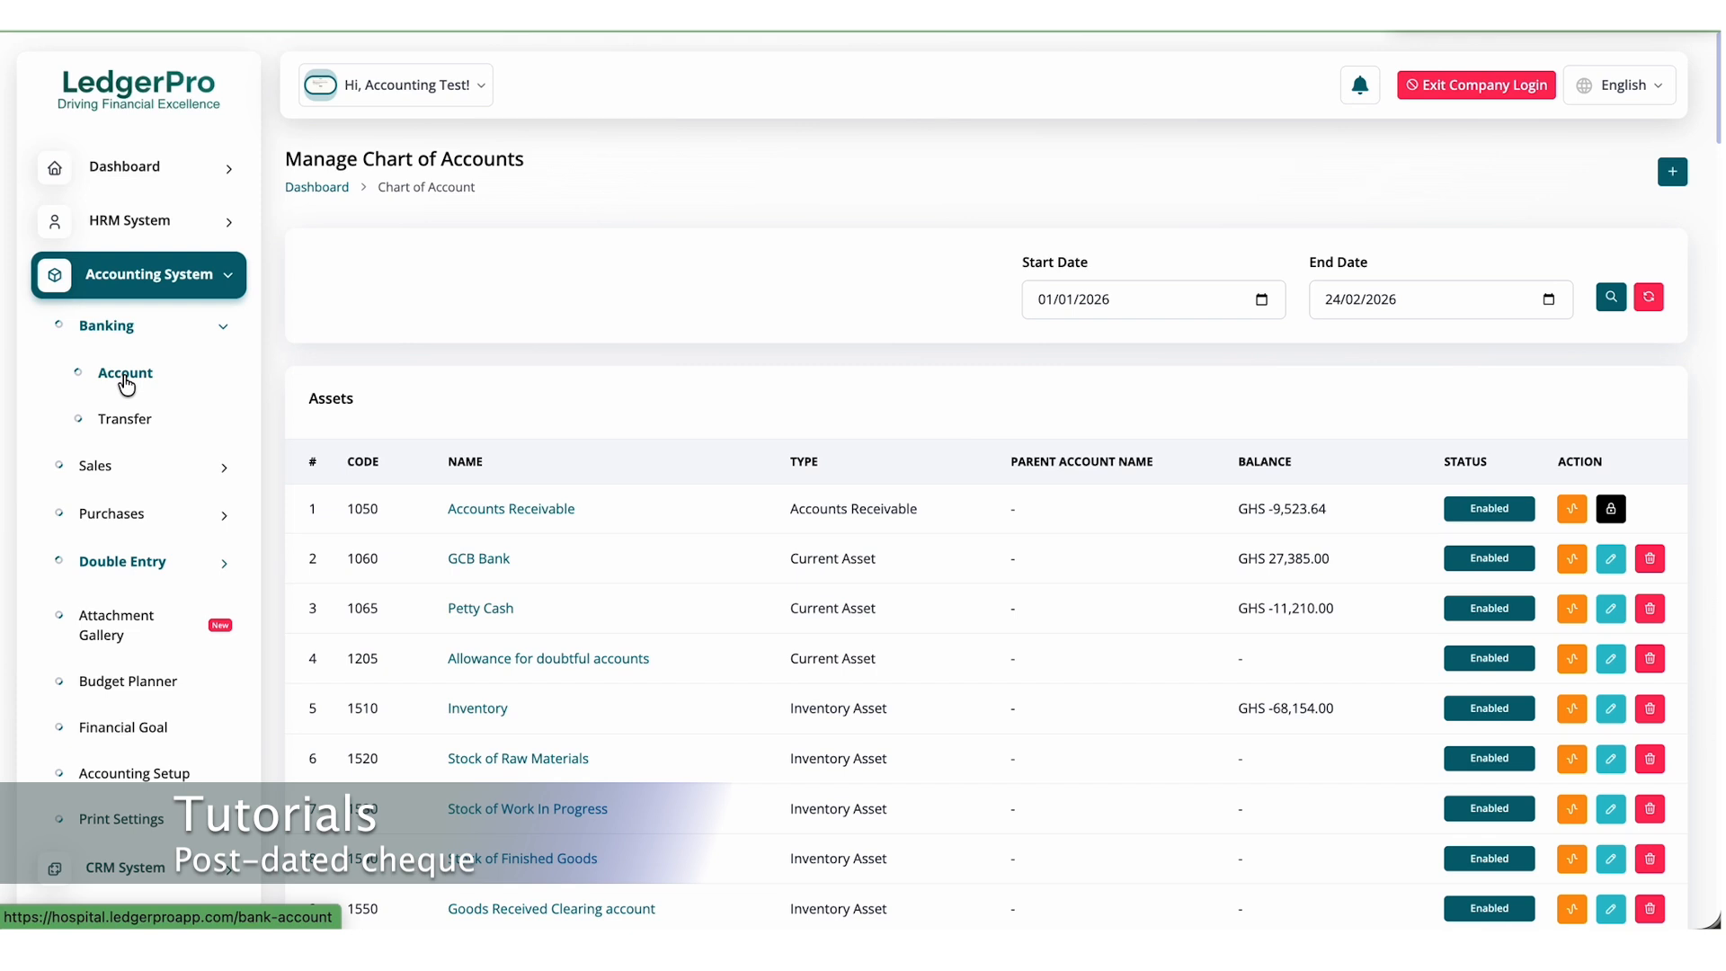
left_click(124, 376)
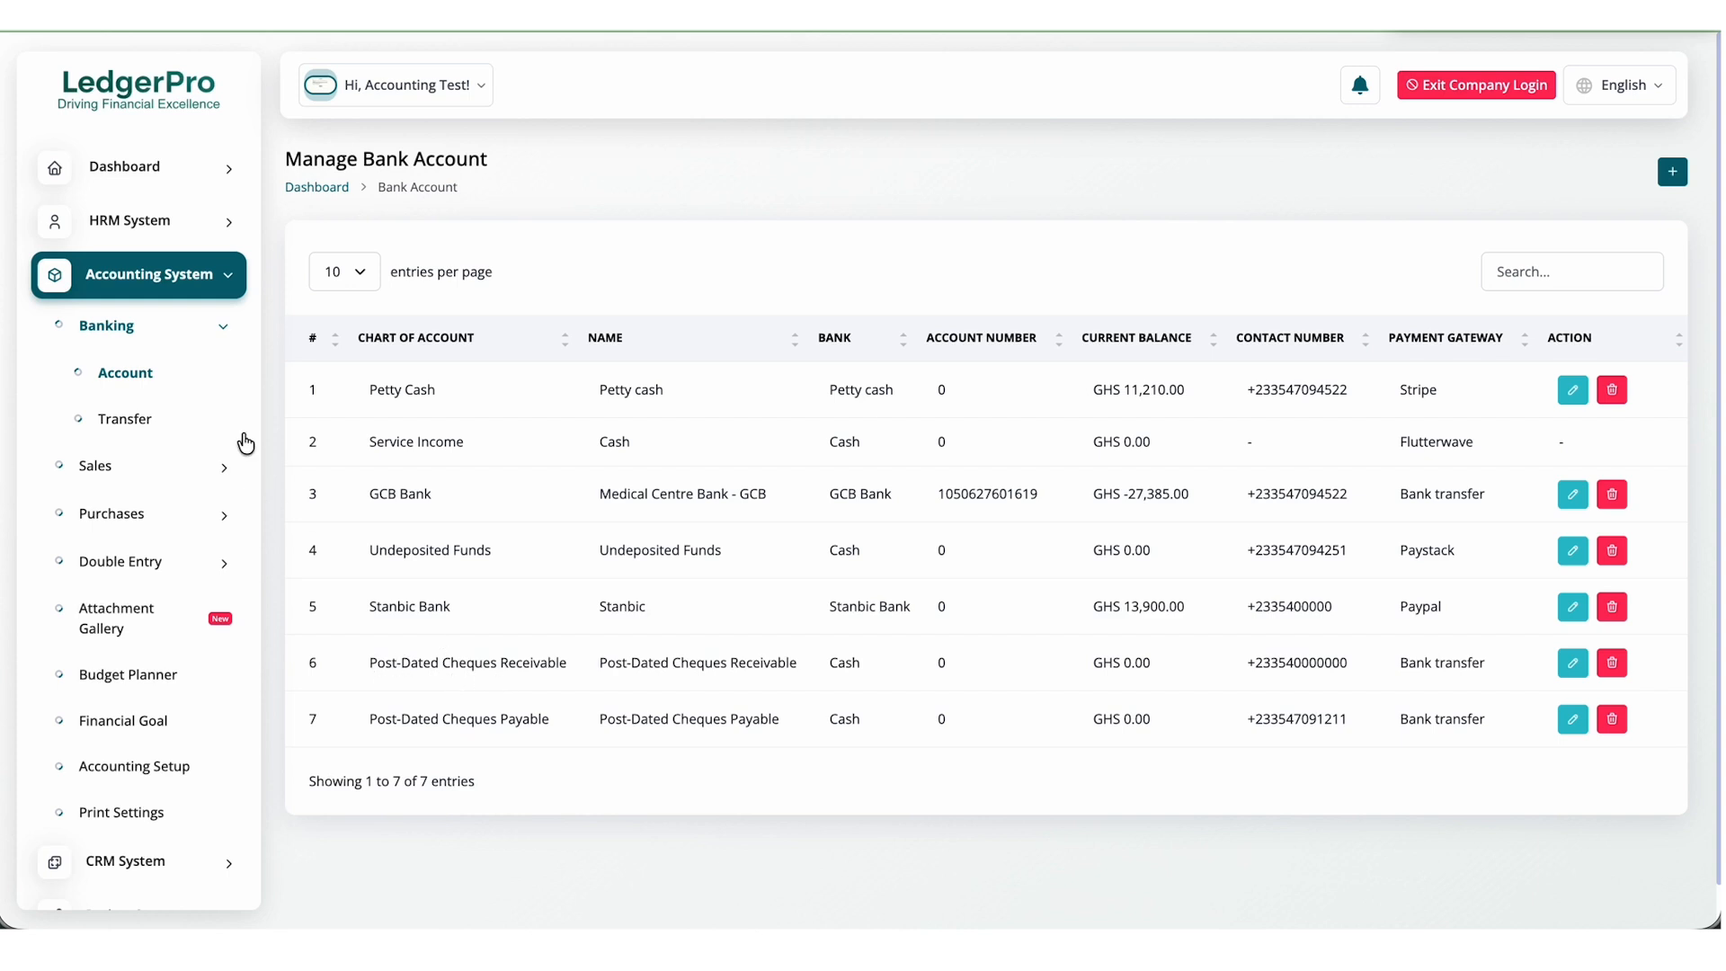
Start a new sales invoice and choose Acacia Health Insurance as its customer.
left_click(121, 474)
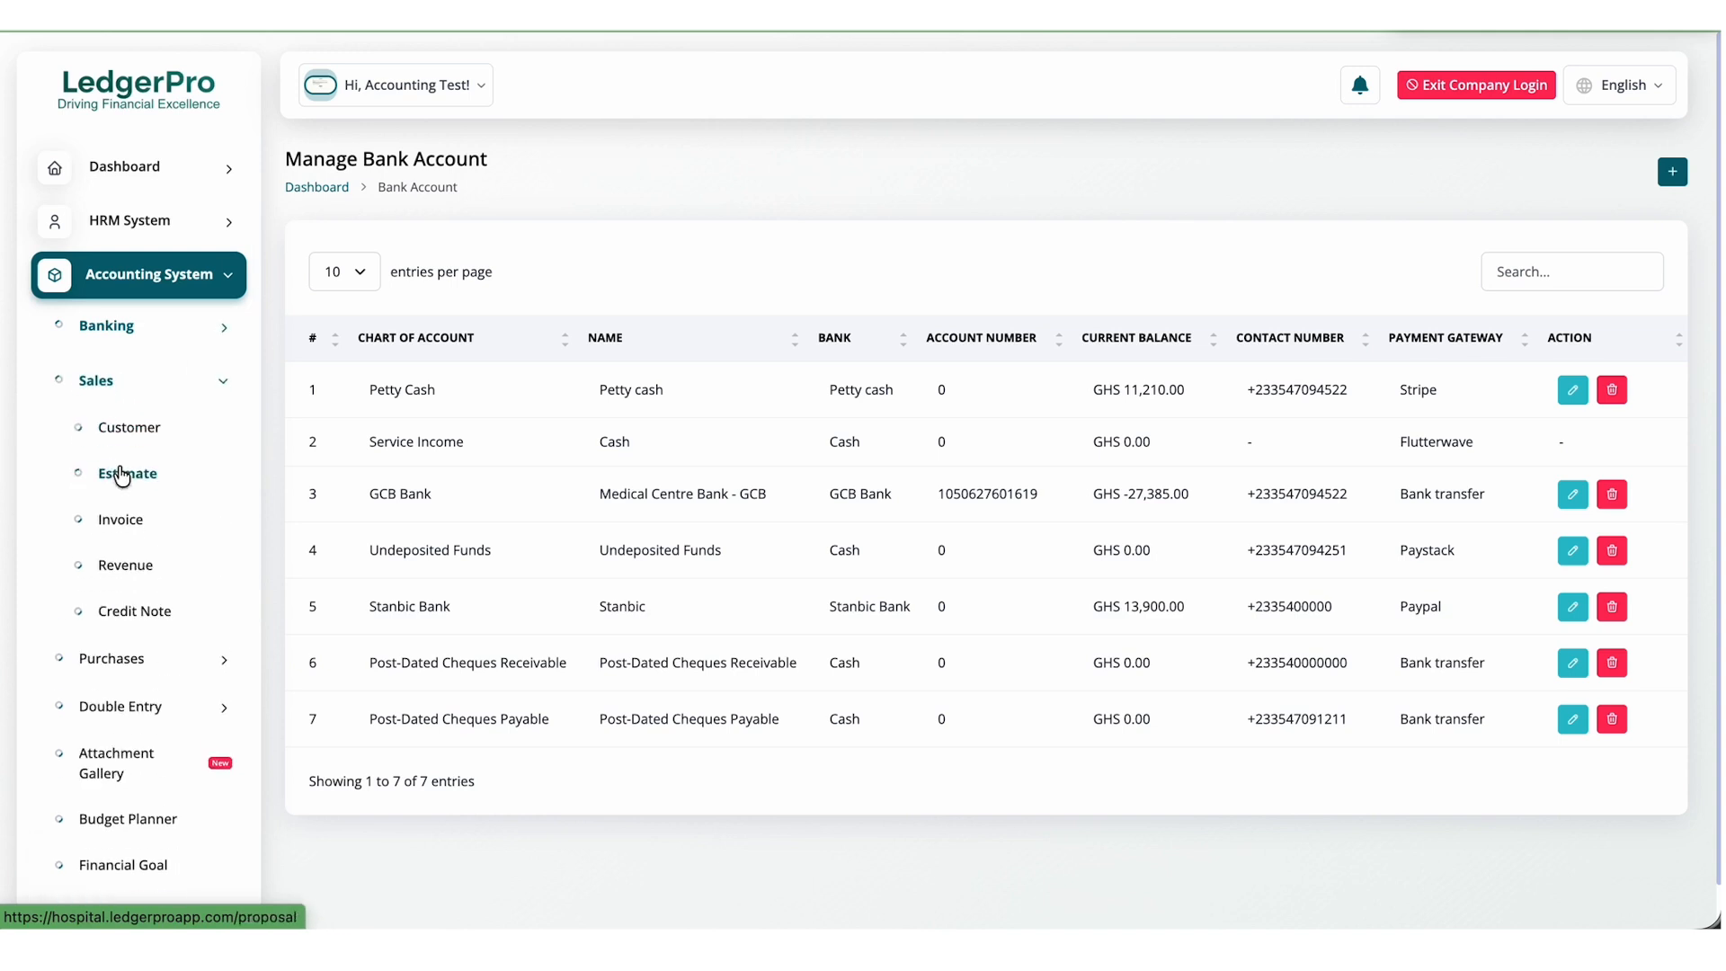
left_click(123, 522)
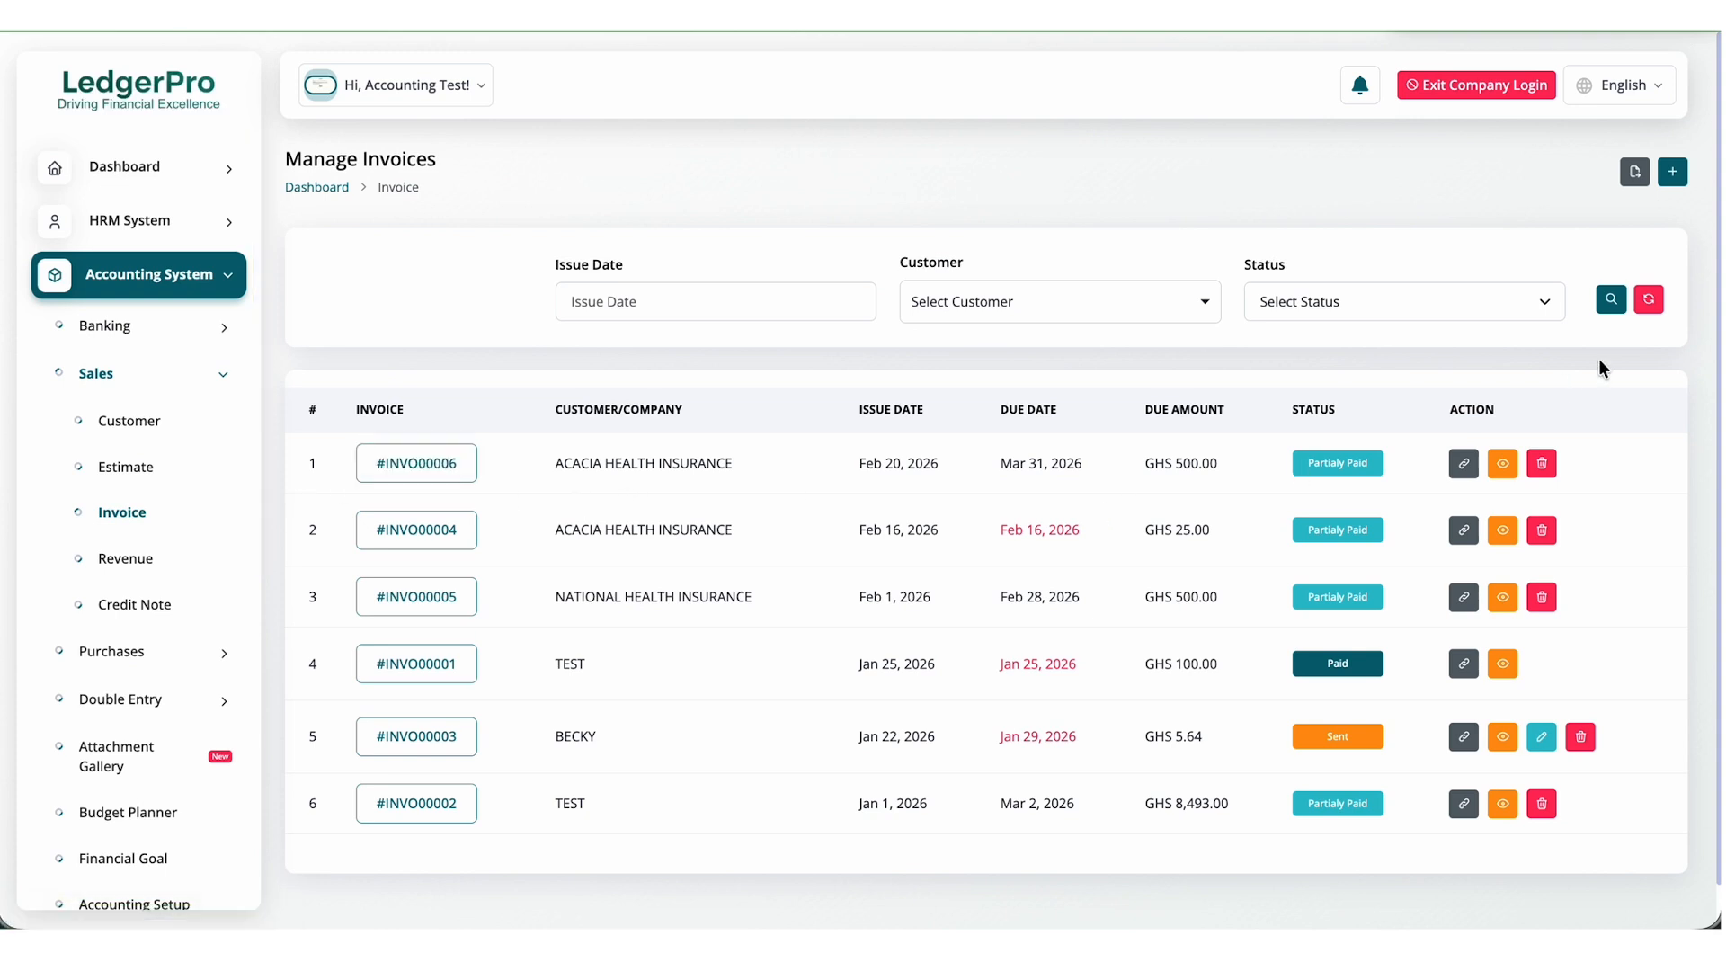
left_click(1672, 172)
left_click(842, 279)
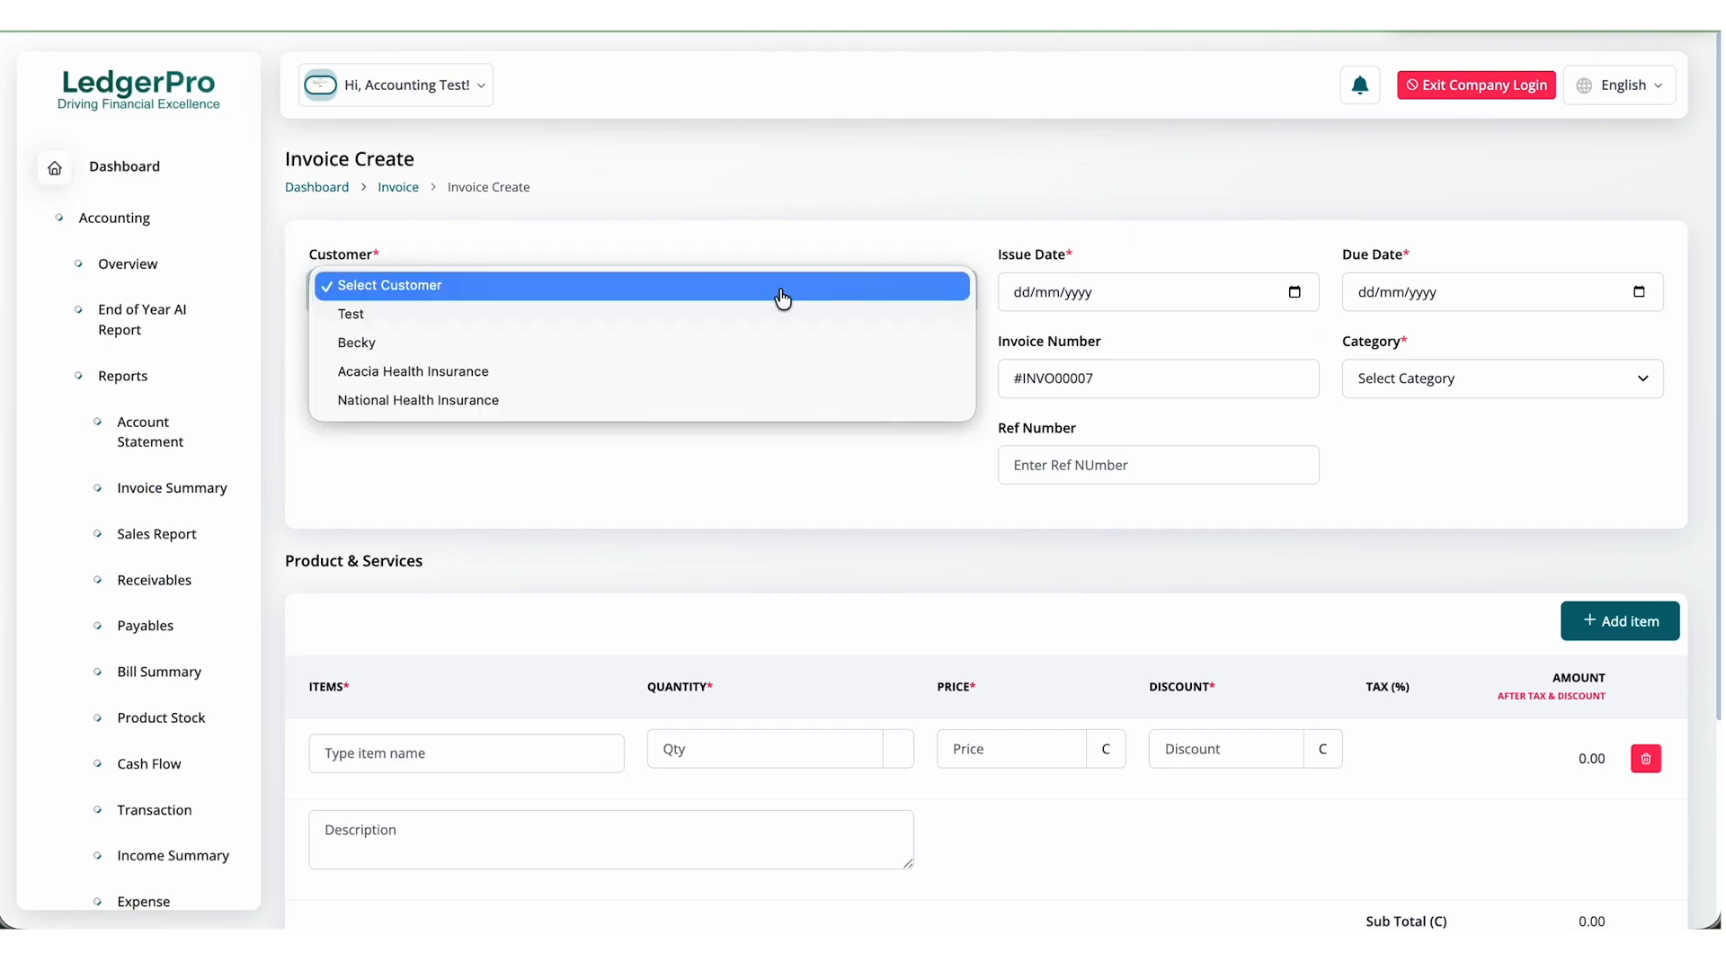
left_click(668, 296)
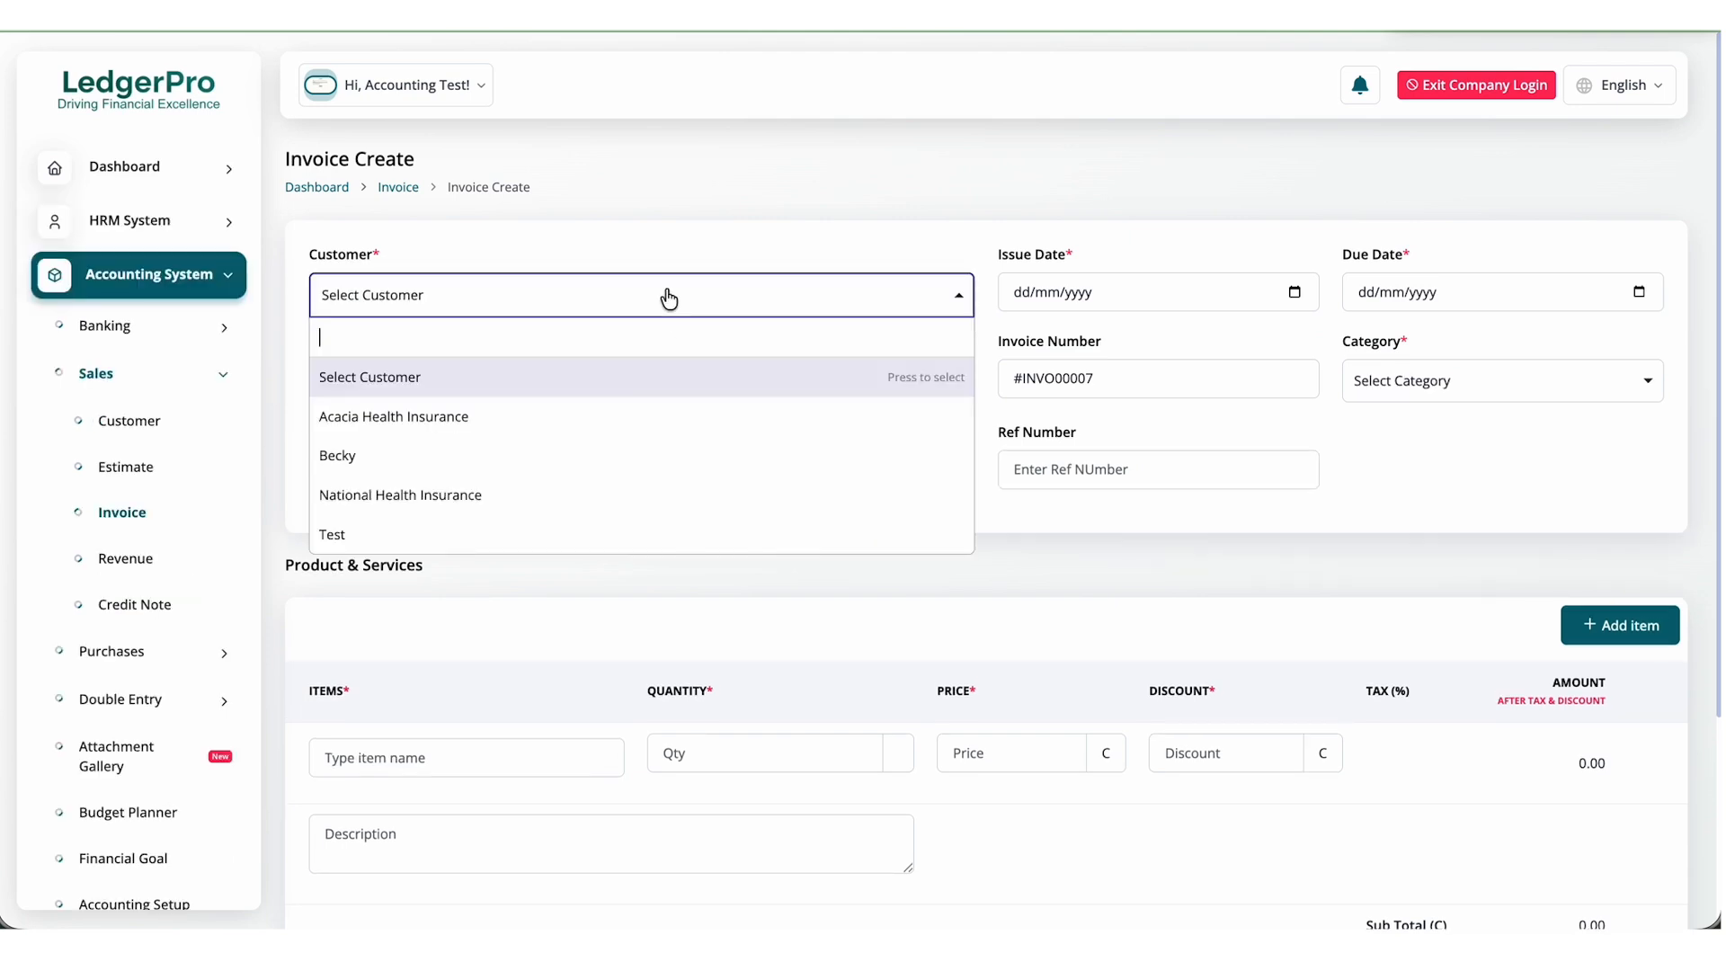
left_click(502, 419)
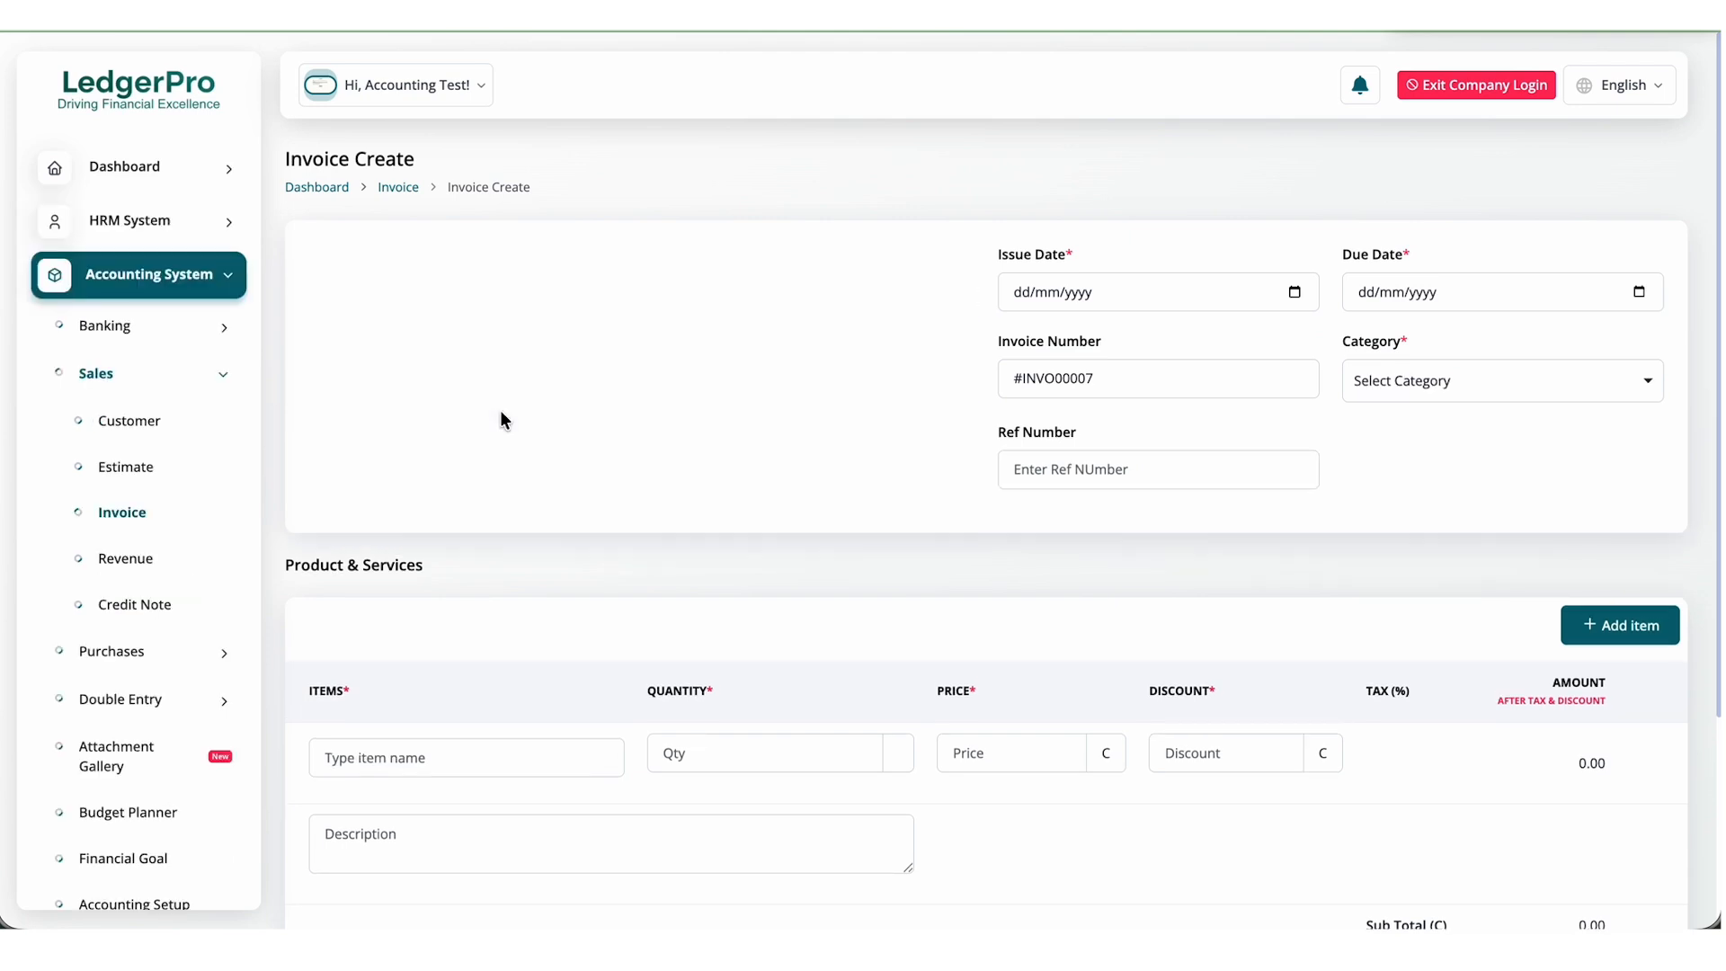
Set the invoice's issue date to 23/02/2026, due date to 28/02/2026 and category to Invoice.
left_click(1294, 292)
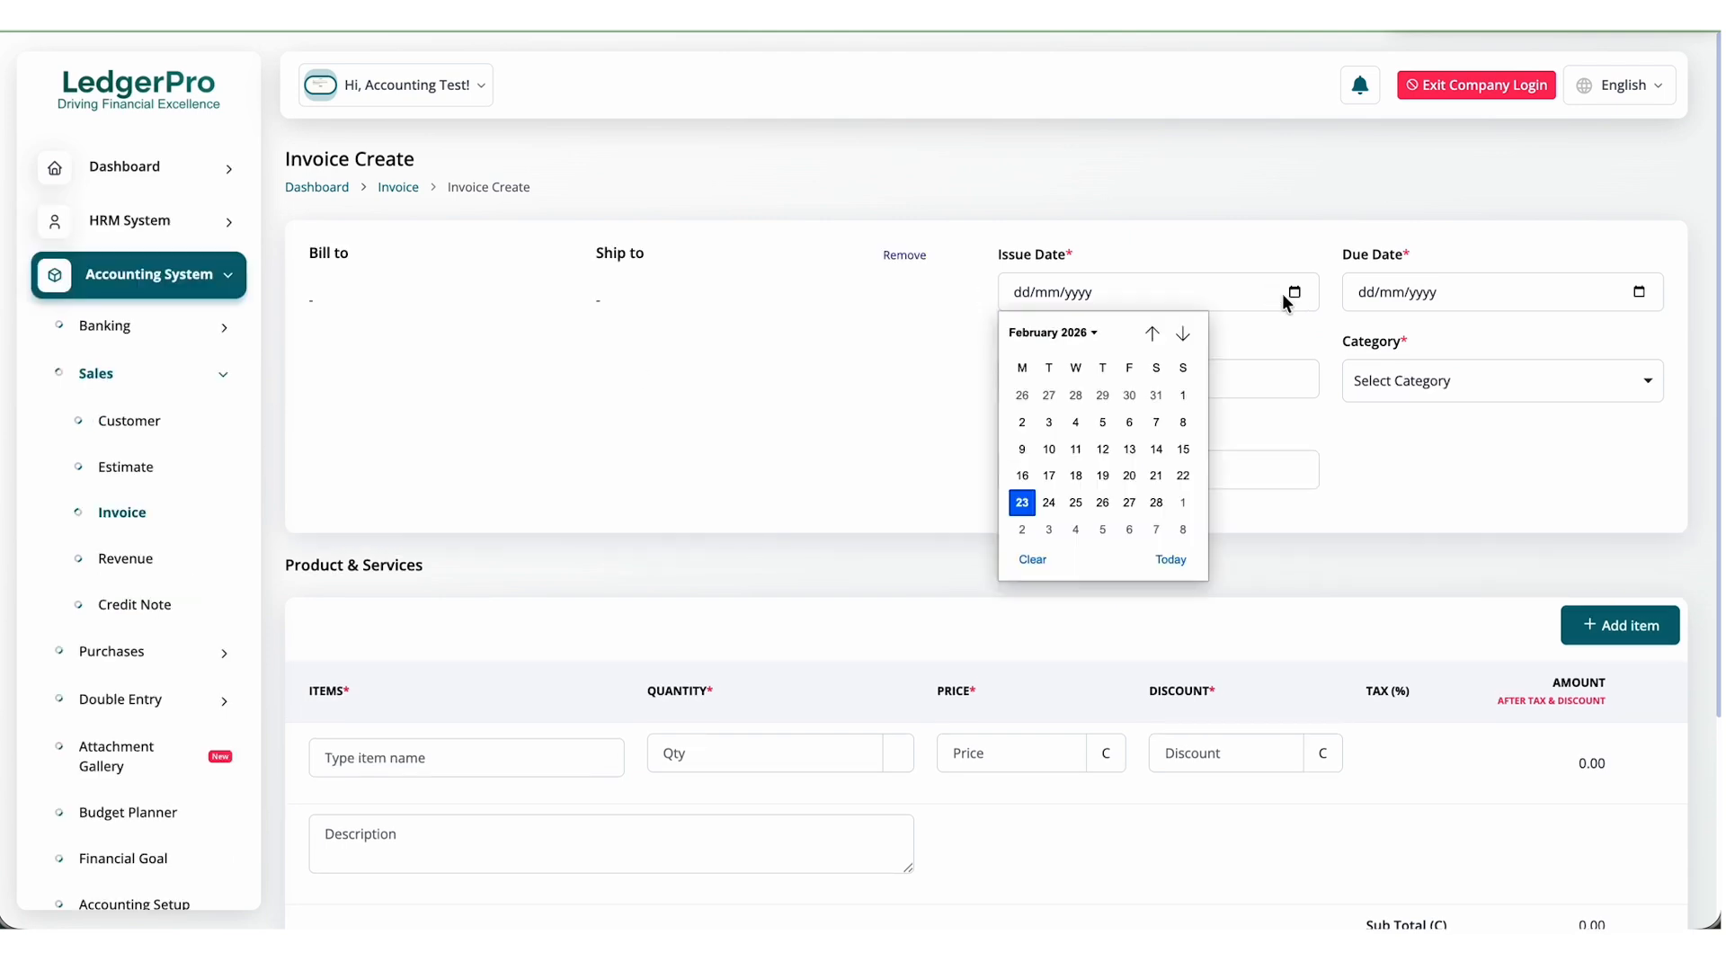
left_click(1023, 504)
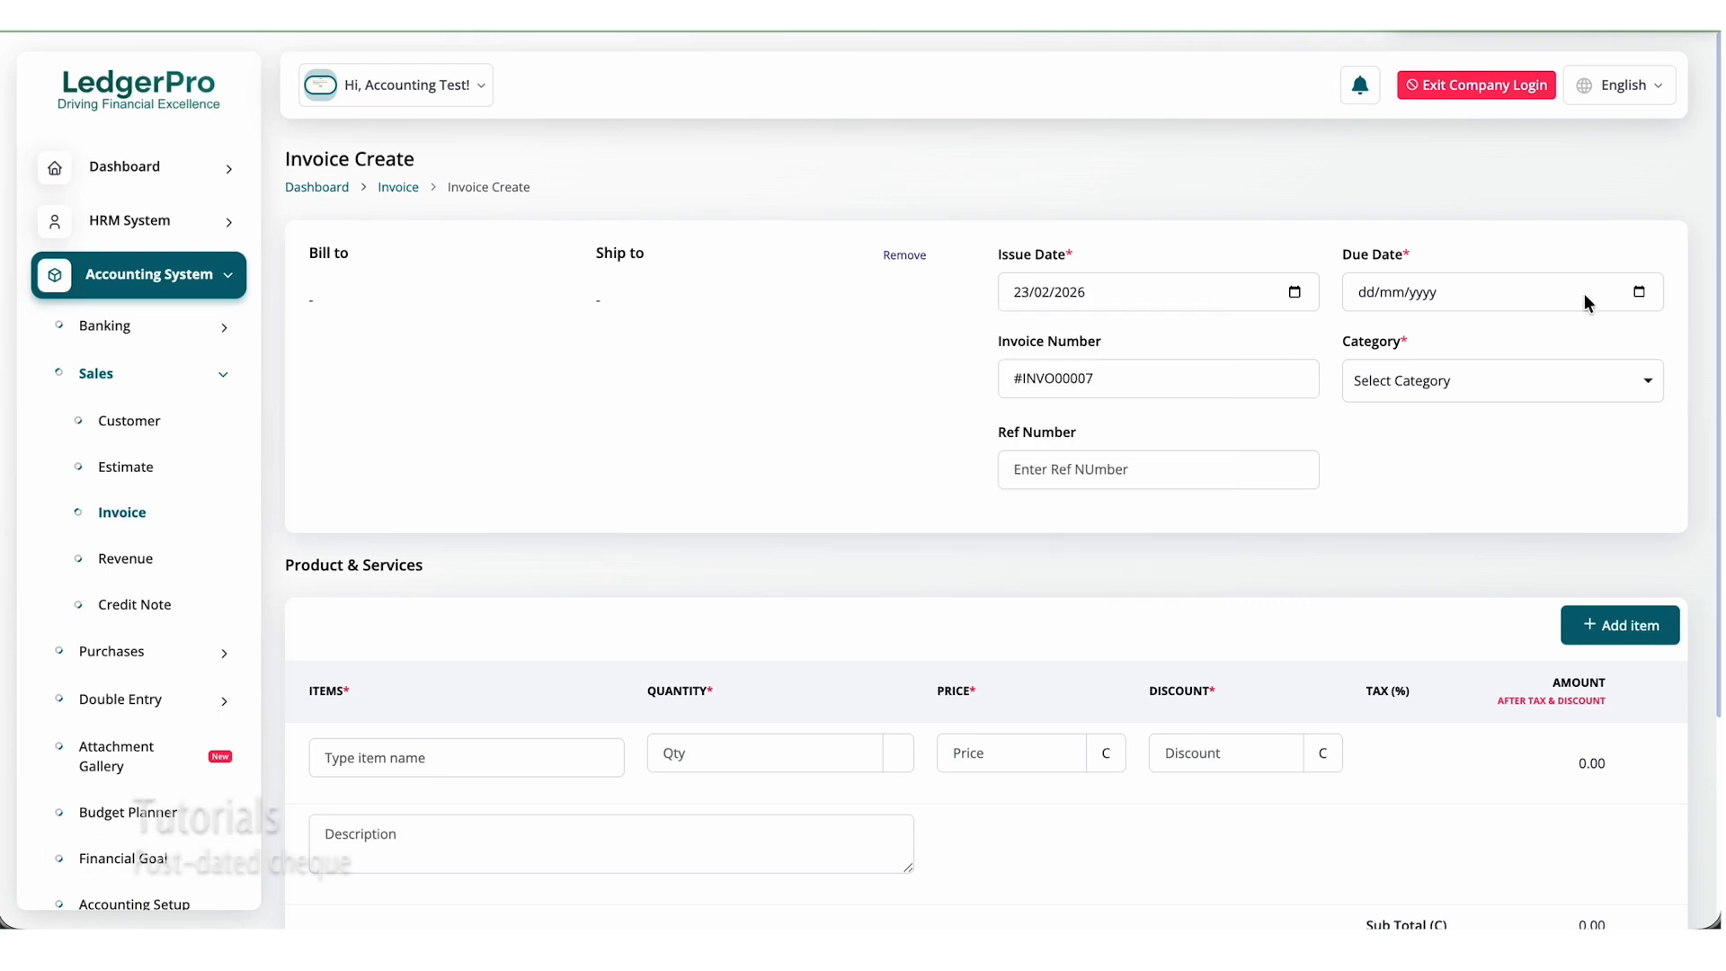
left_click(1650, 297)
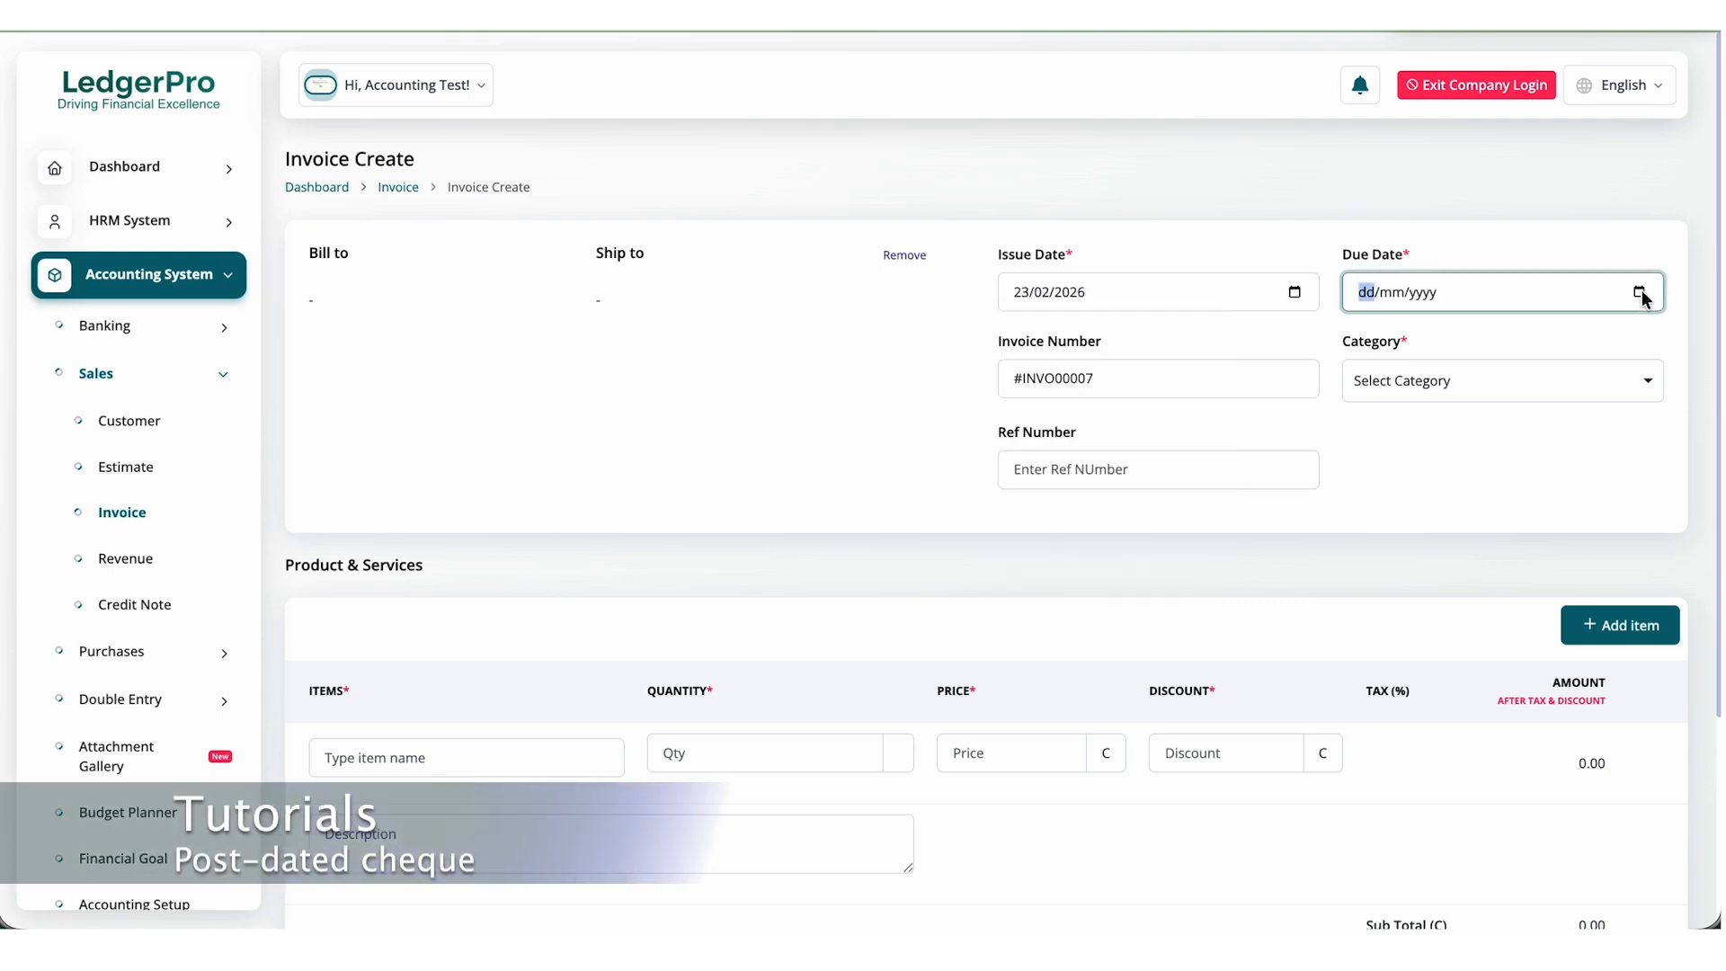
left_click(1639, 291)
left_click(1501, 505)
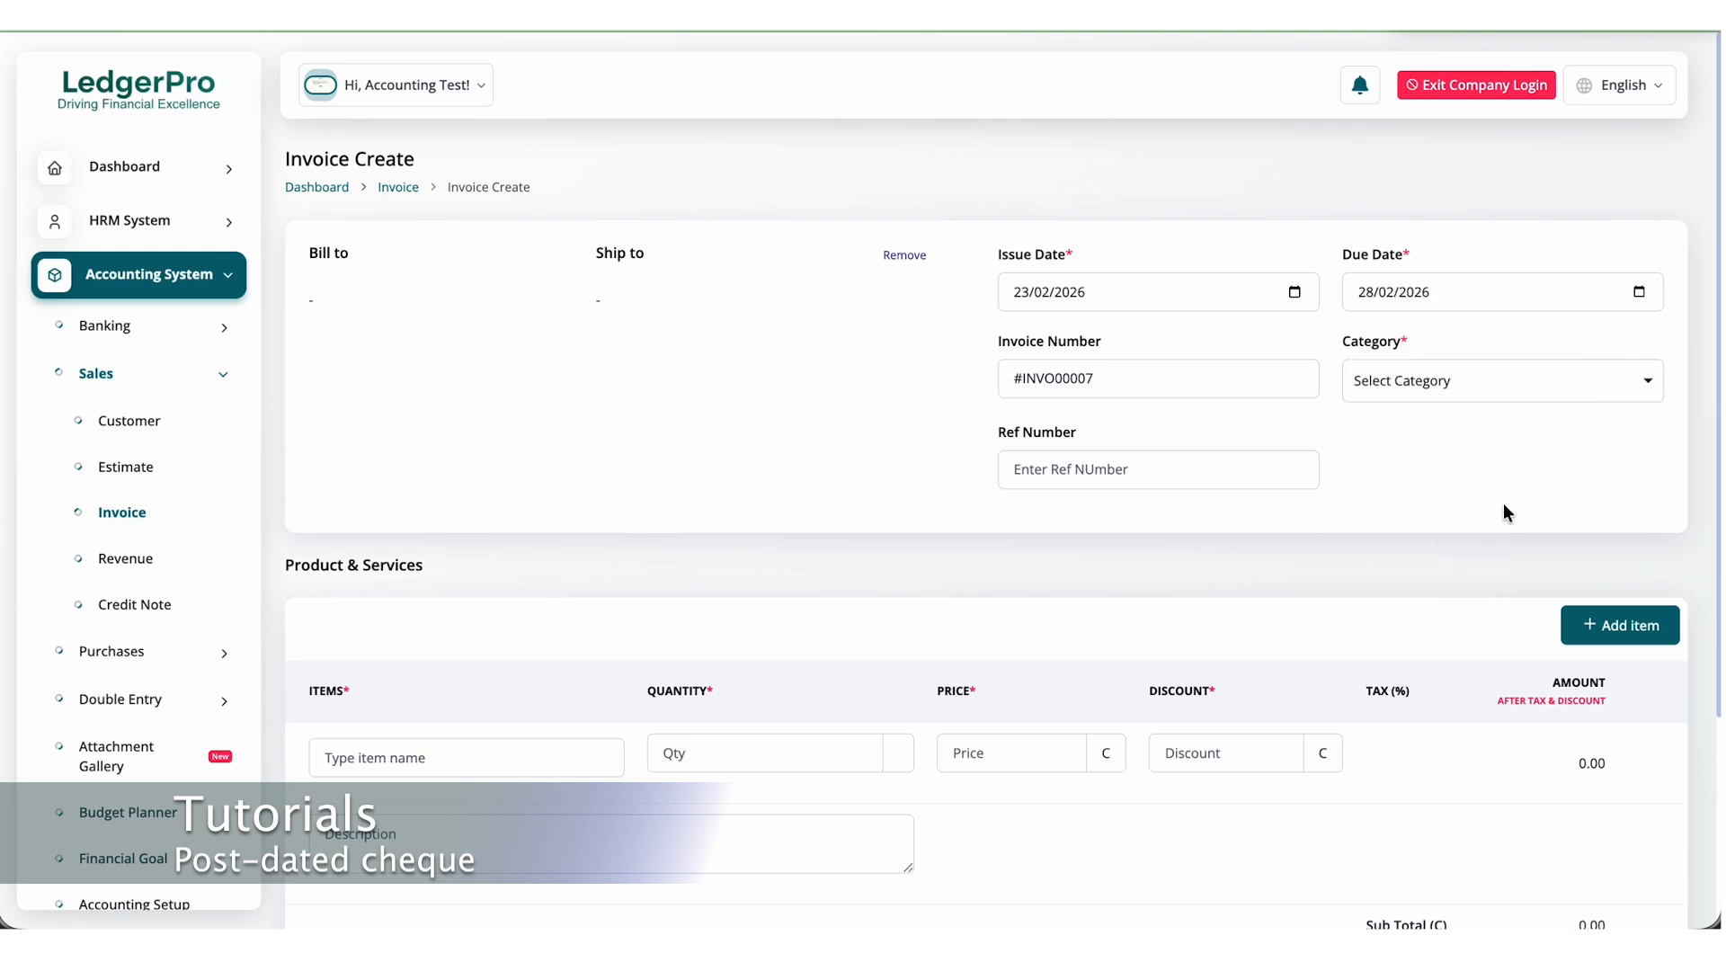
left_click(1377, 387)
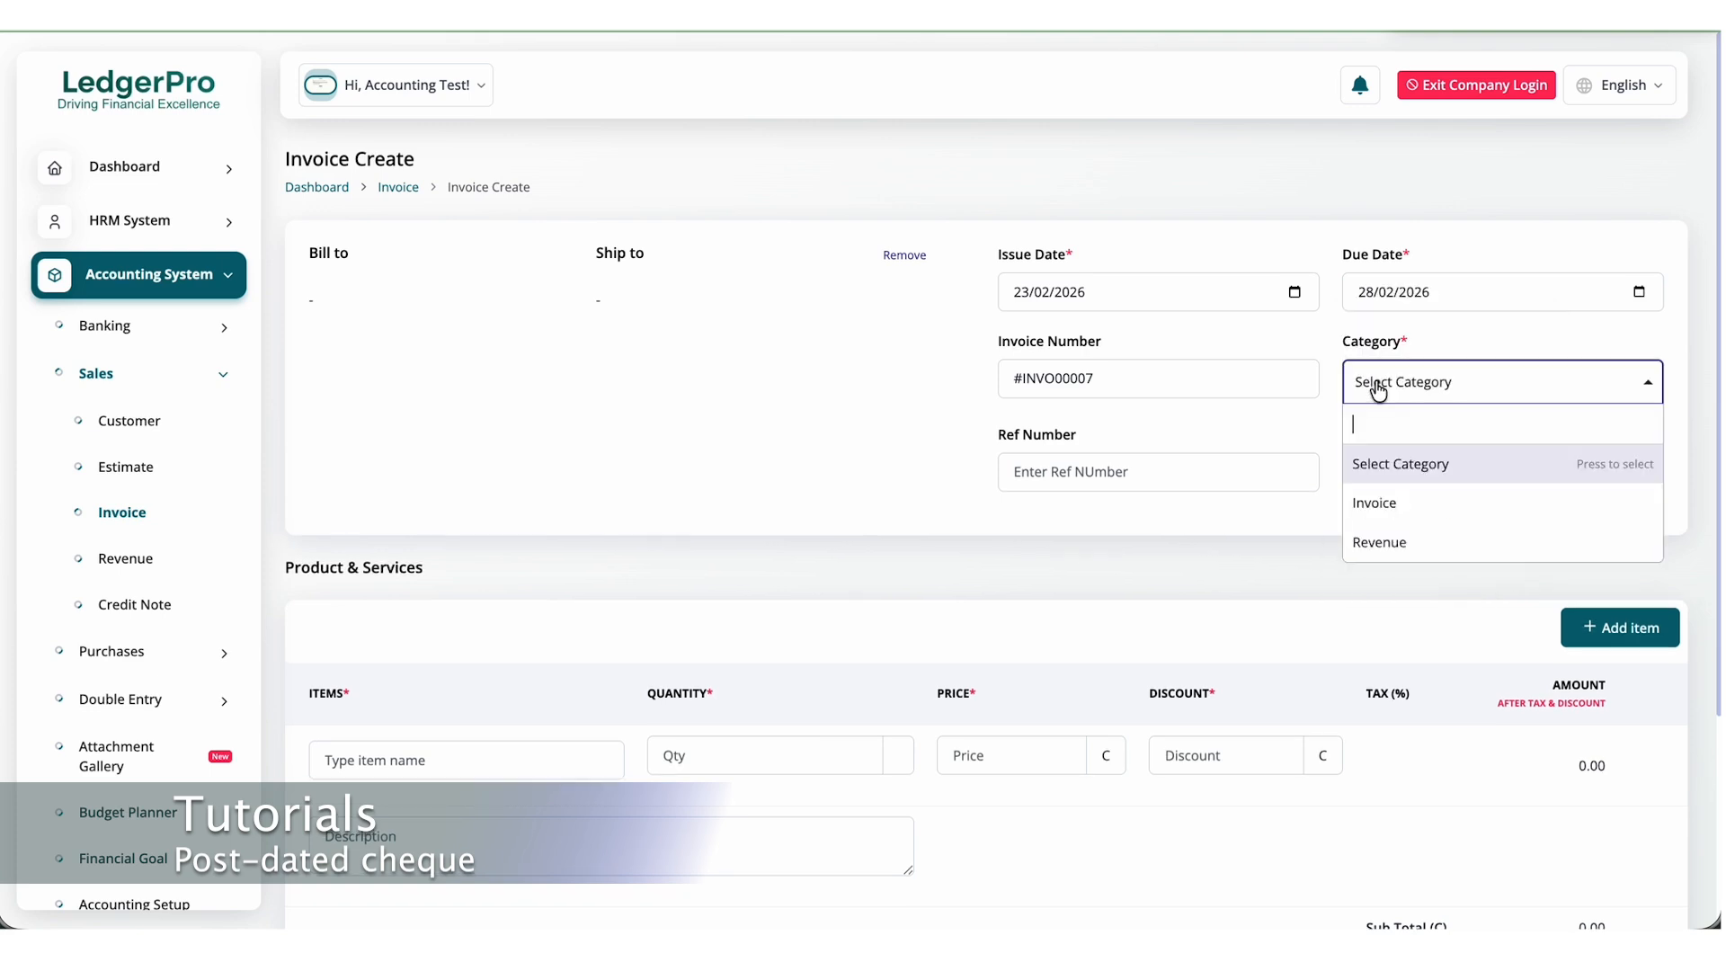
left_click(1392, 520)
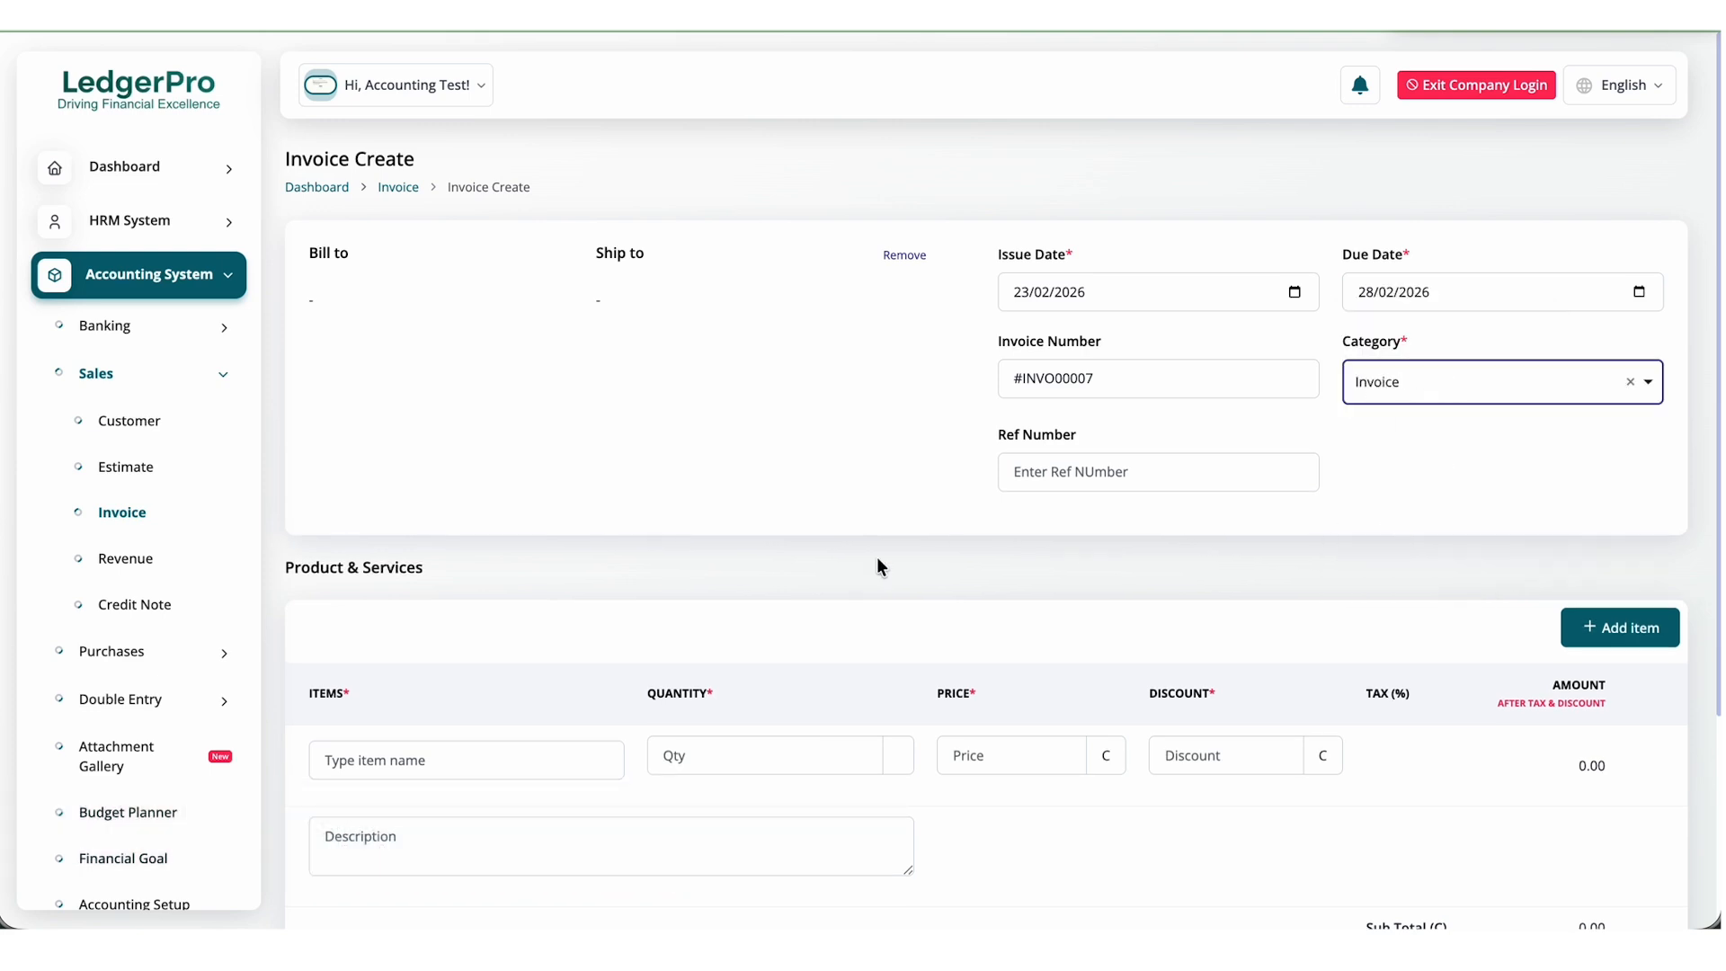
Fill the item line with NHIS Insurance Invoice at a price of 200000 and create the invoice.
scroll(877, 562, "down", 3)
left_click(516, 489)
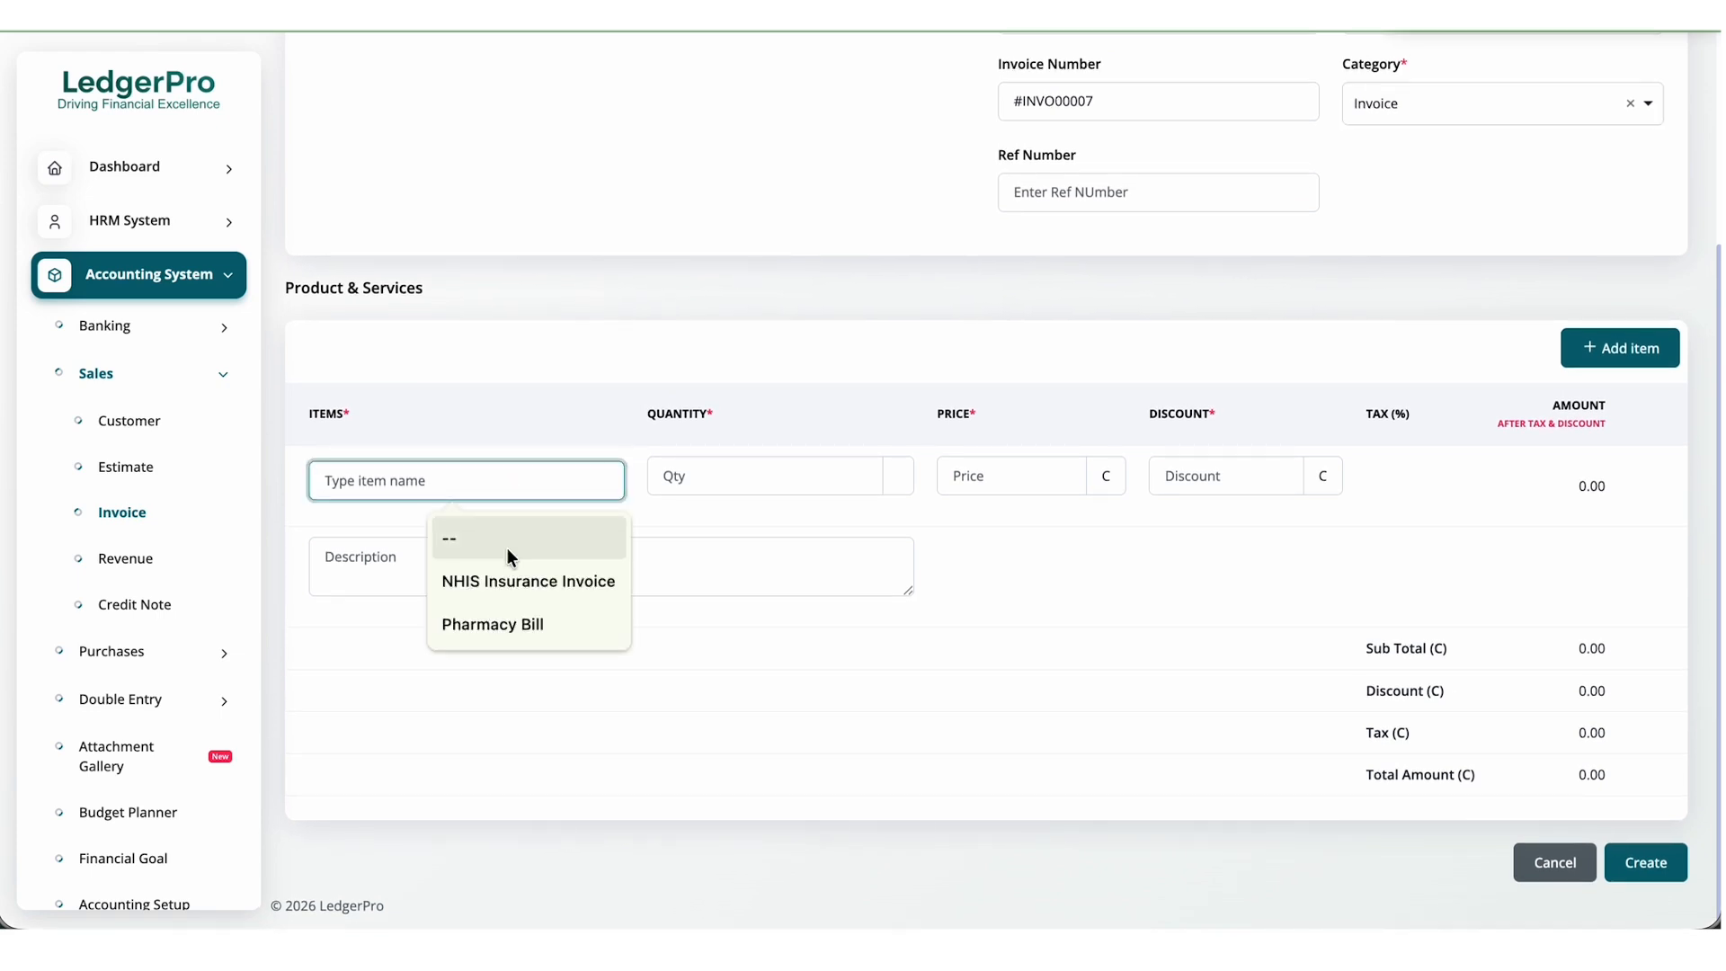
left_click(505, 581)
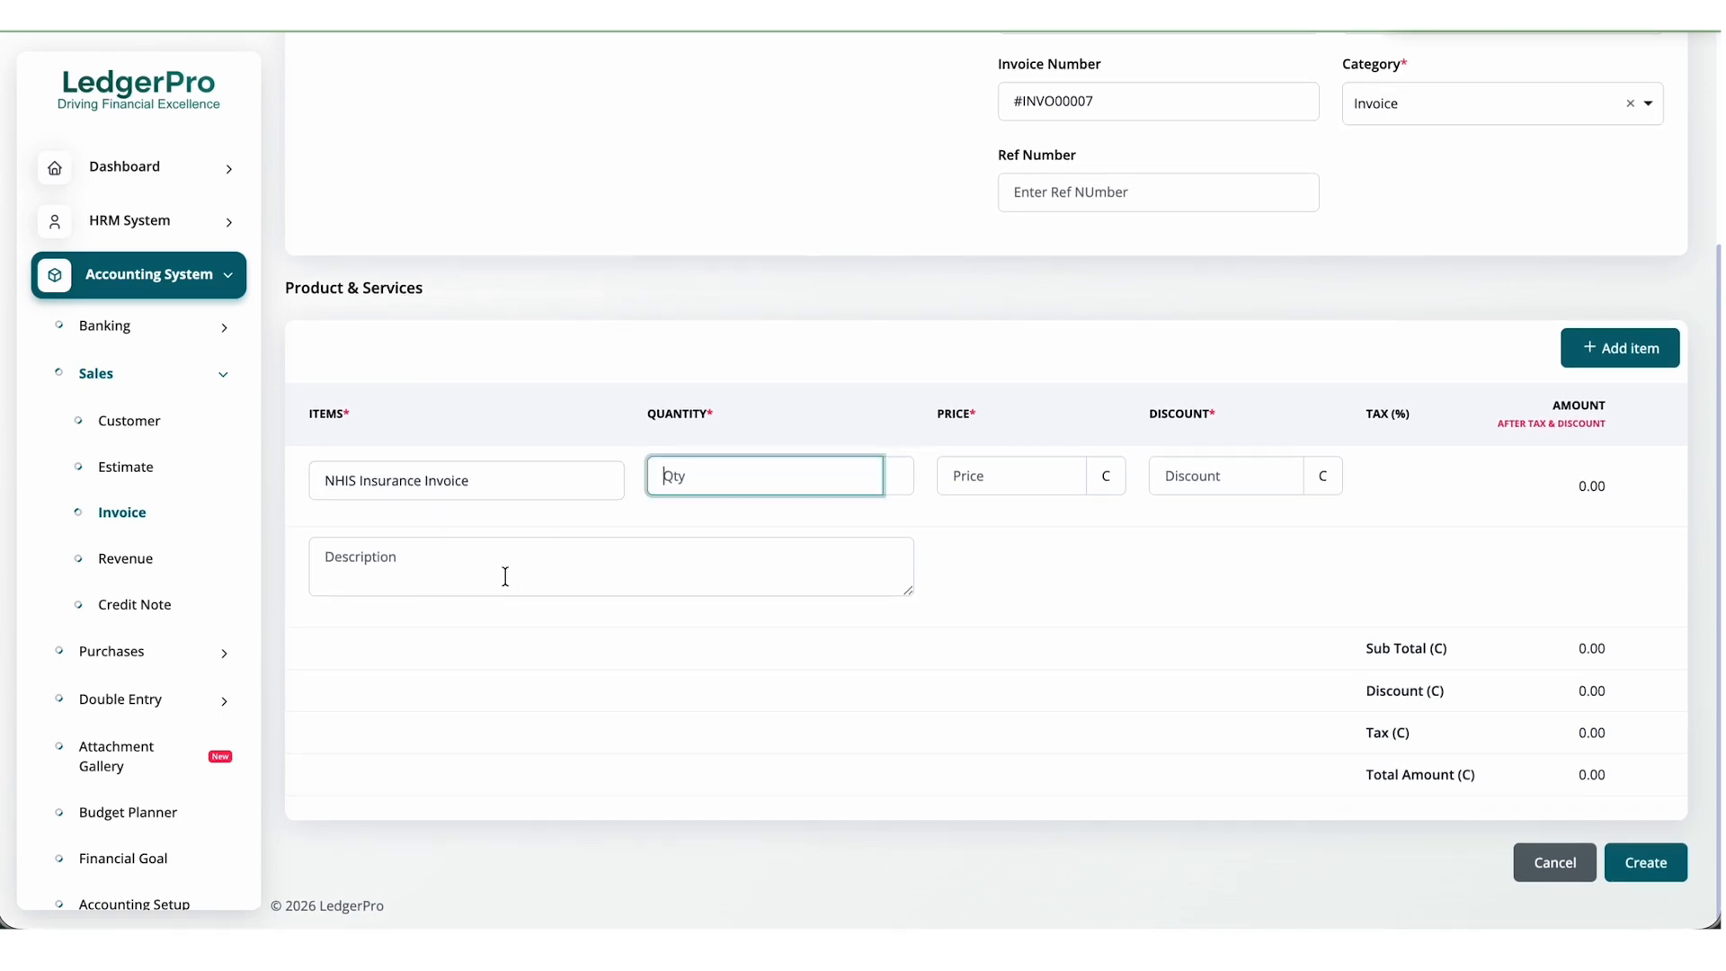
left_click(955, 479)
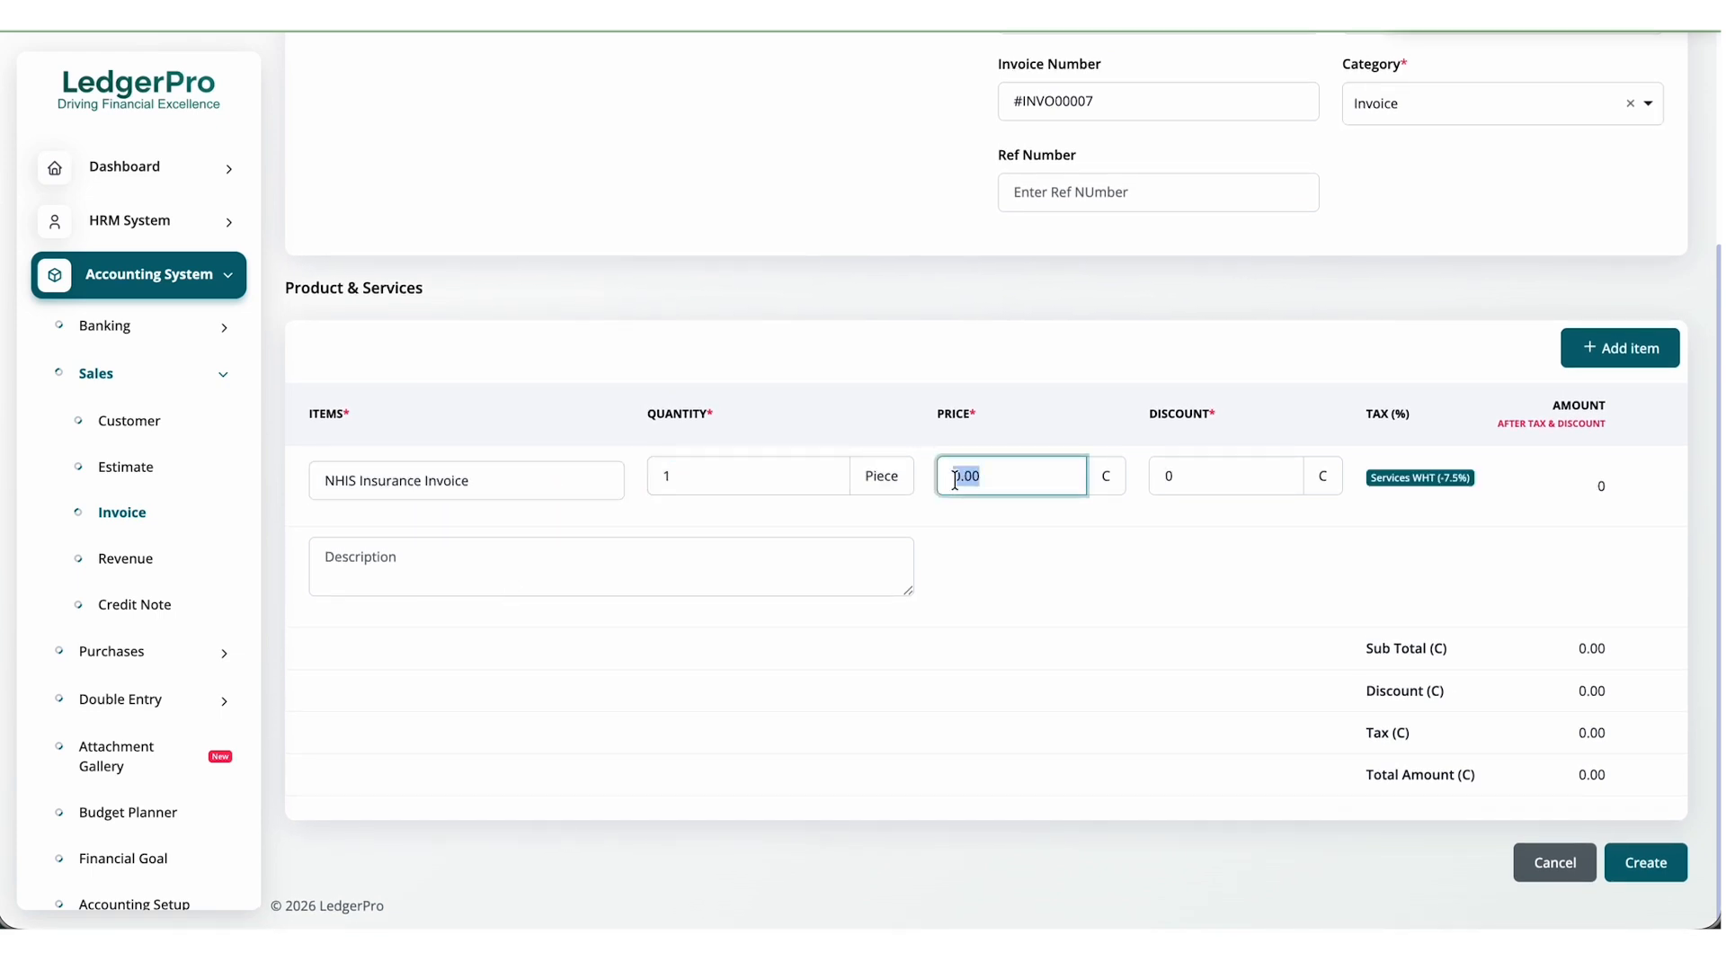
type("200000")
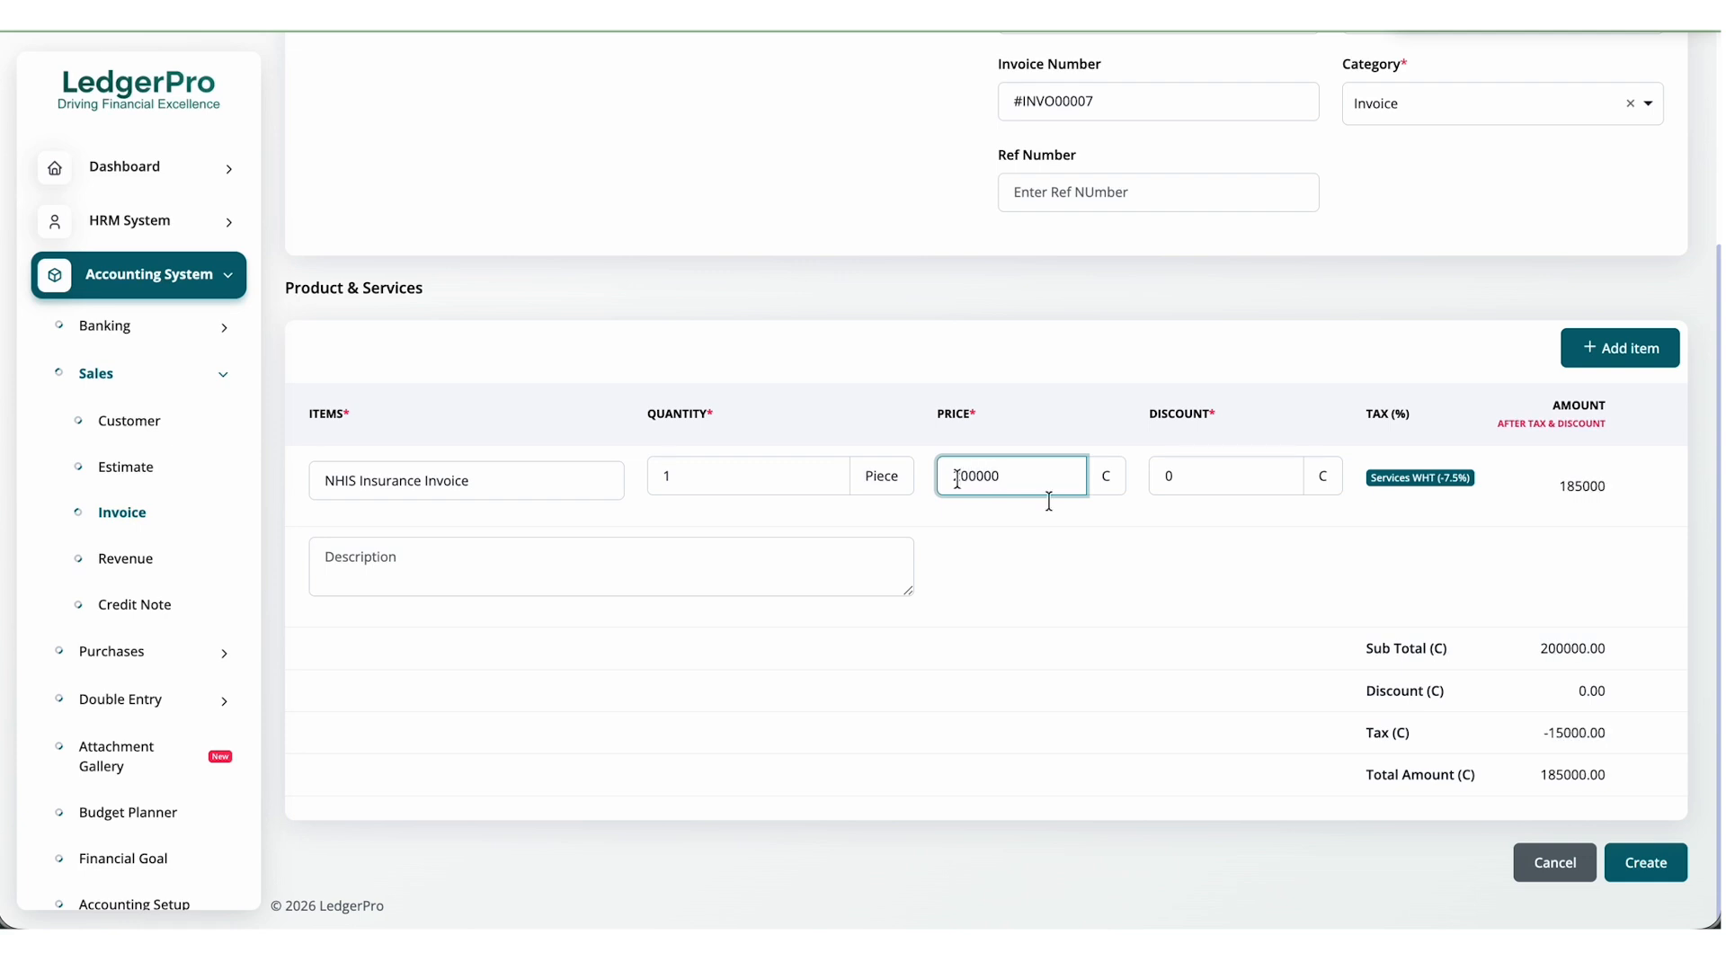
left_click(1644, 868)
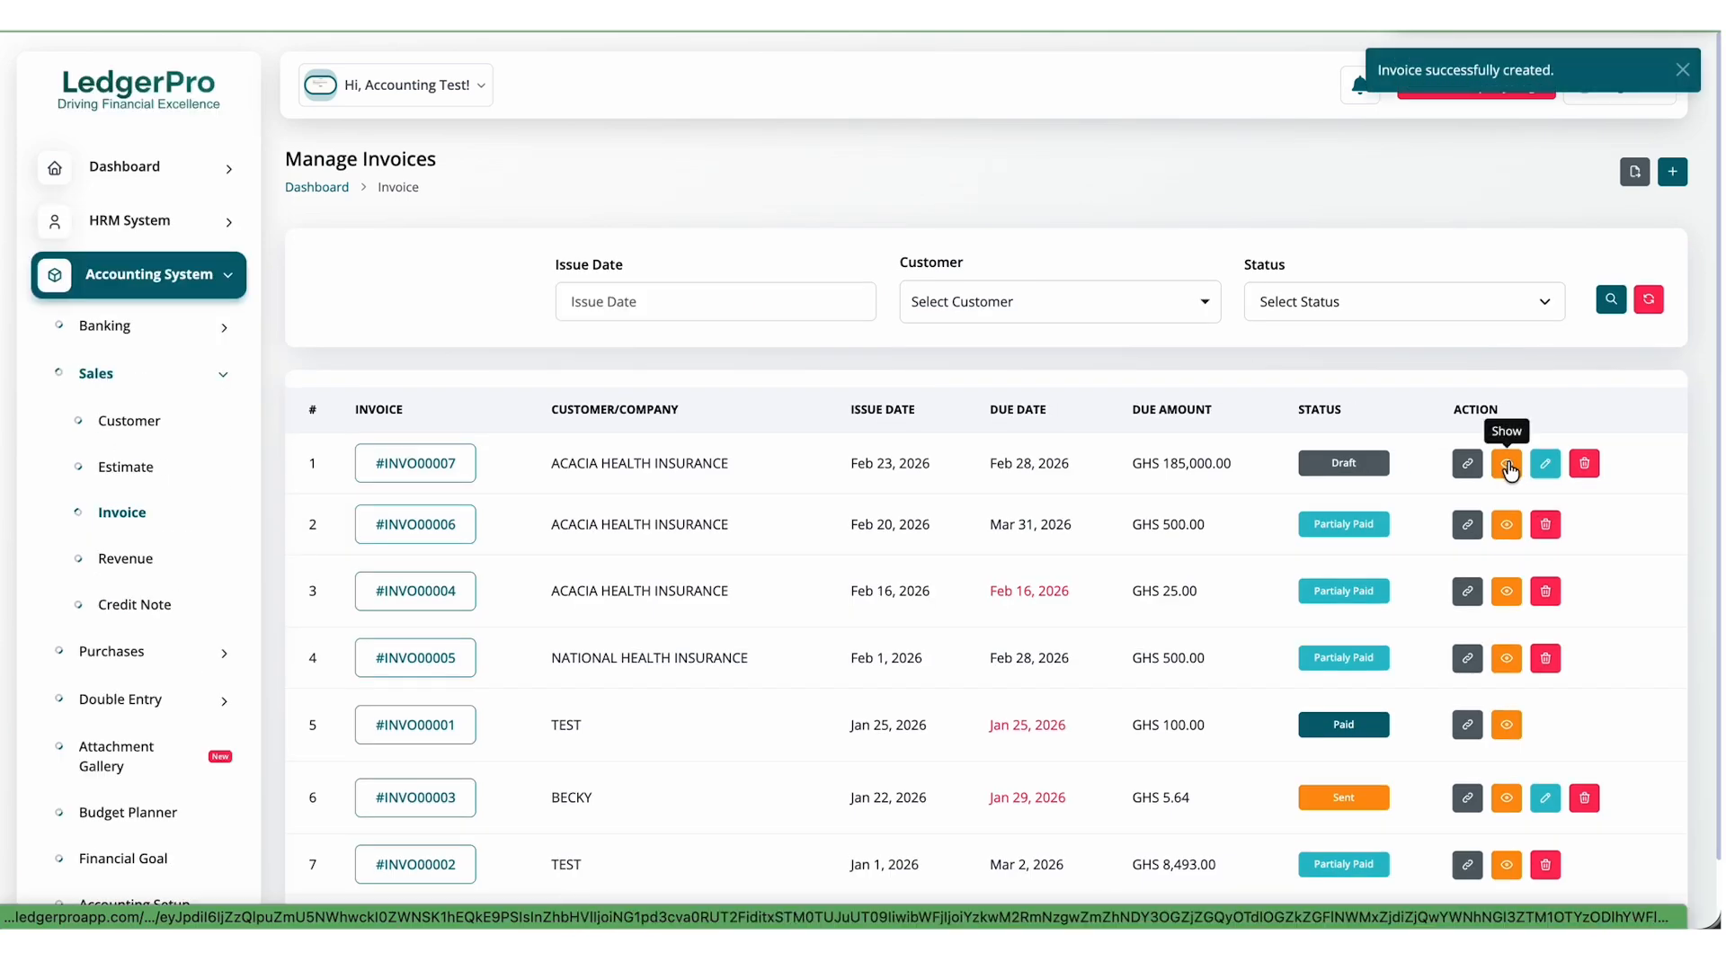
Open the details of the new Acacia Health Insurance draft invoice and send it.
left_click(1507, 464)
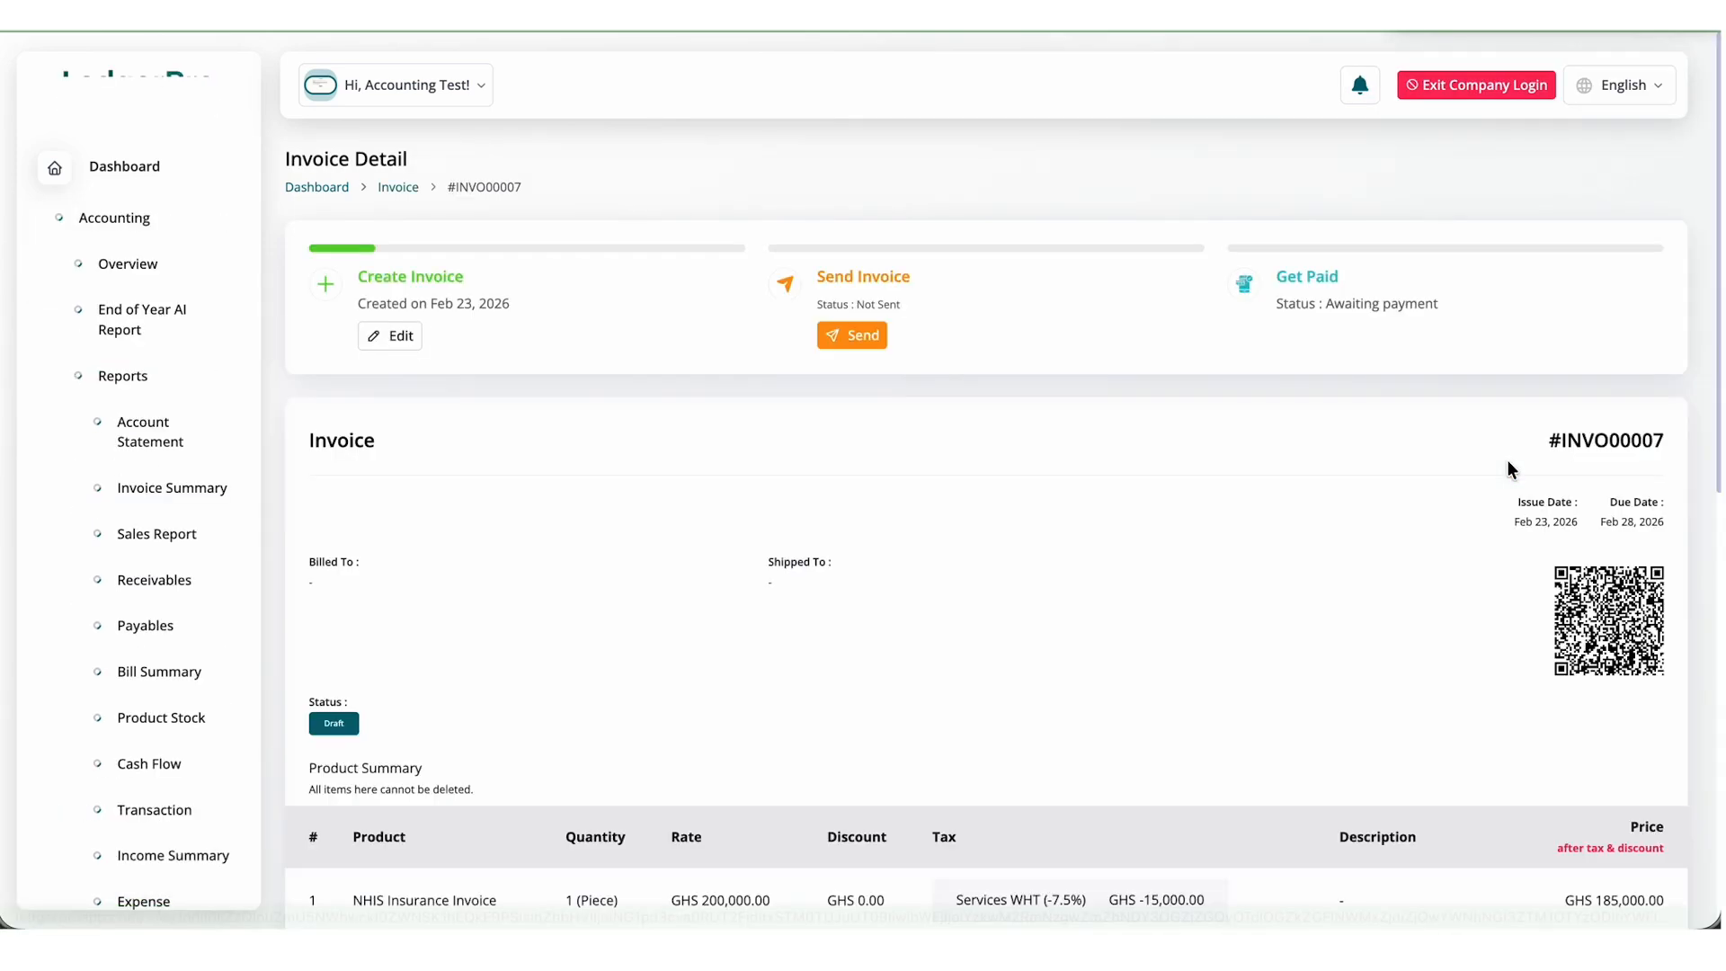
left_click(853, 337)
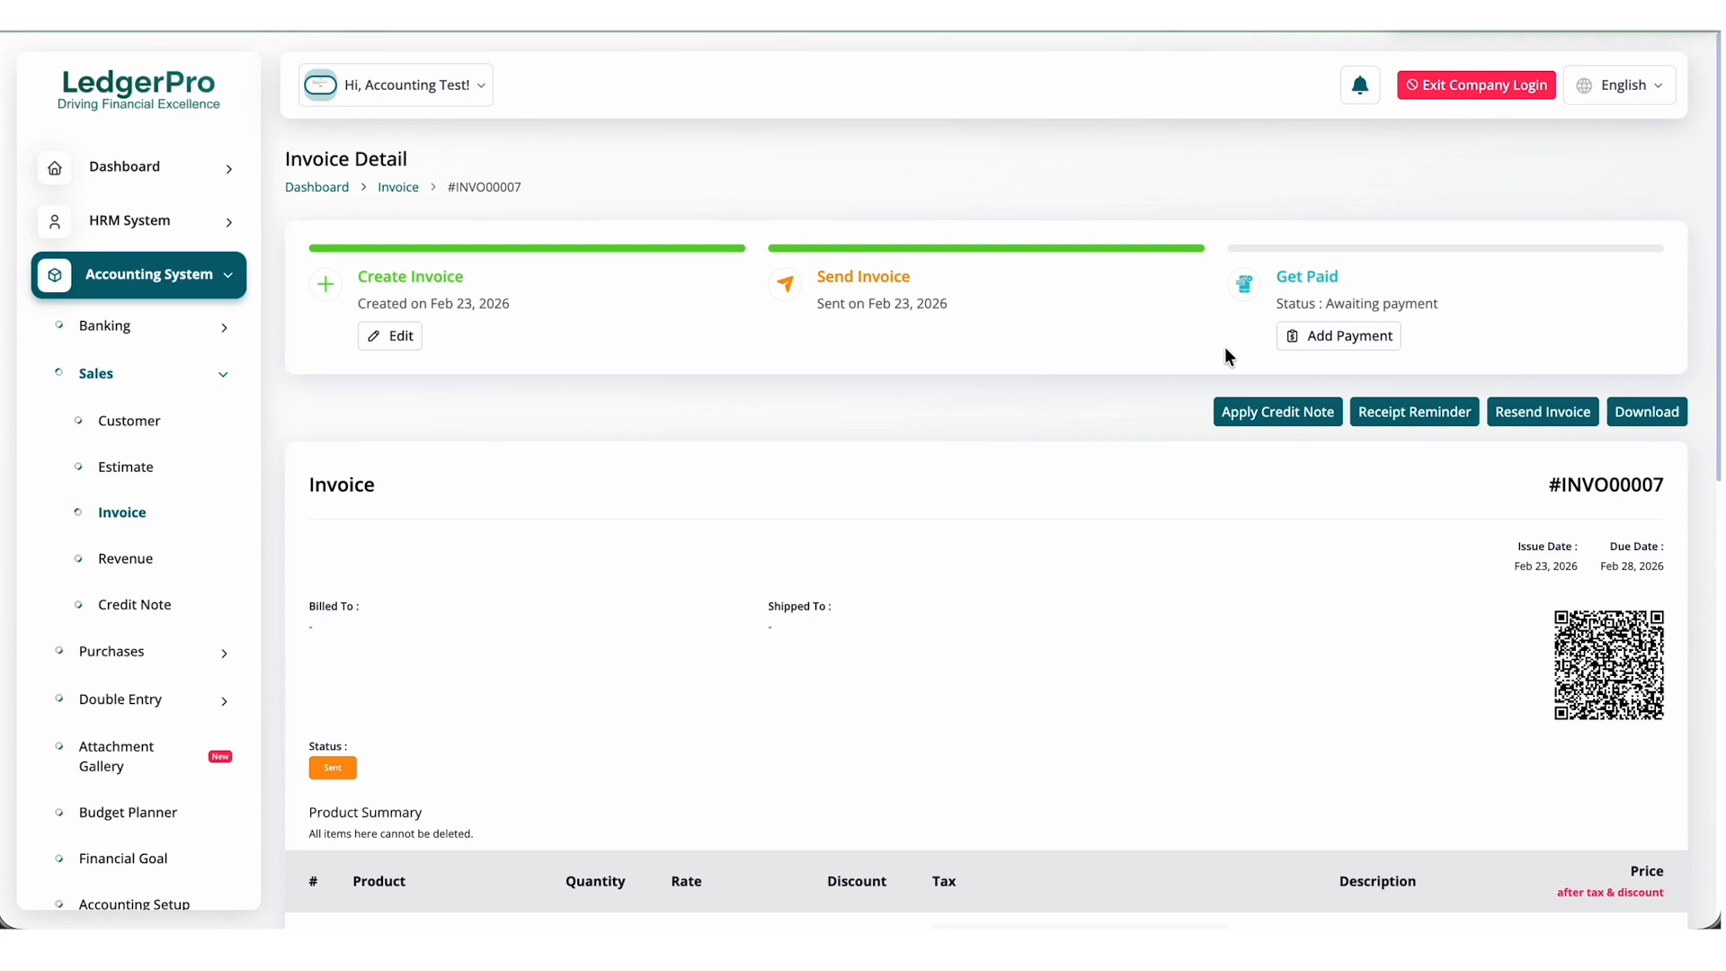
Start a payment on the sent invoice, dated 23/02/2026, with Post-Dated Cheque as the payment method.
left_click(1335, 338)
left_click(824, 187)
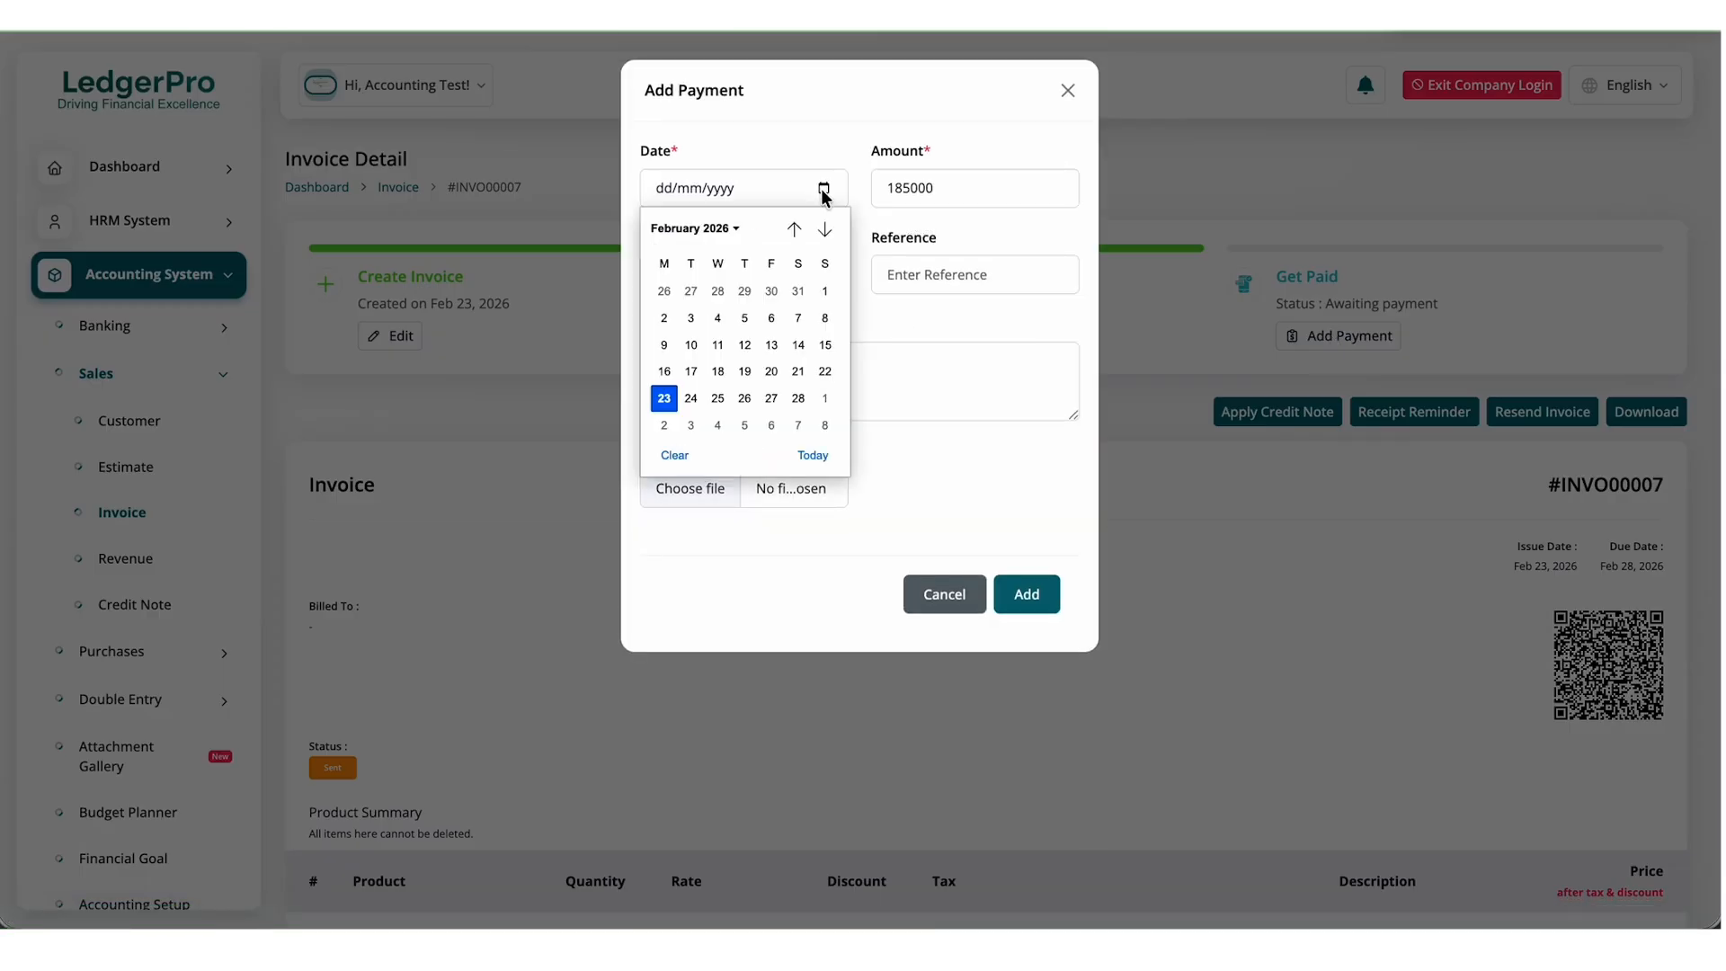
left_click(667, 407)
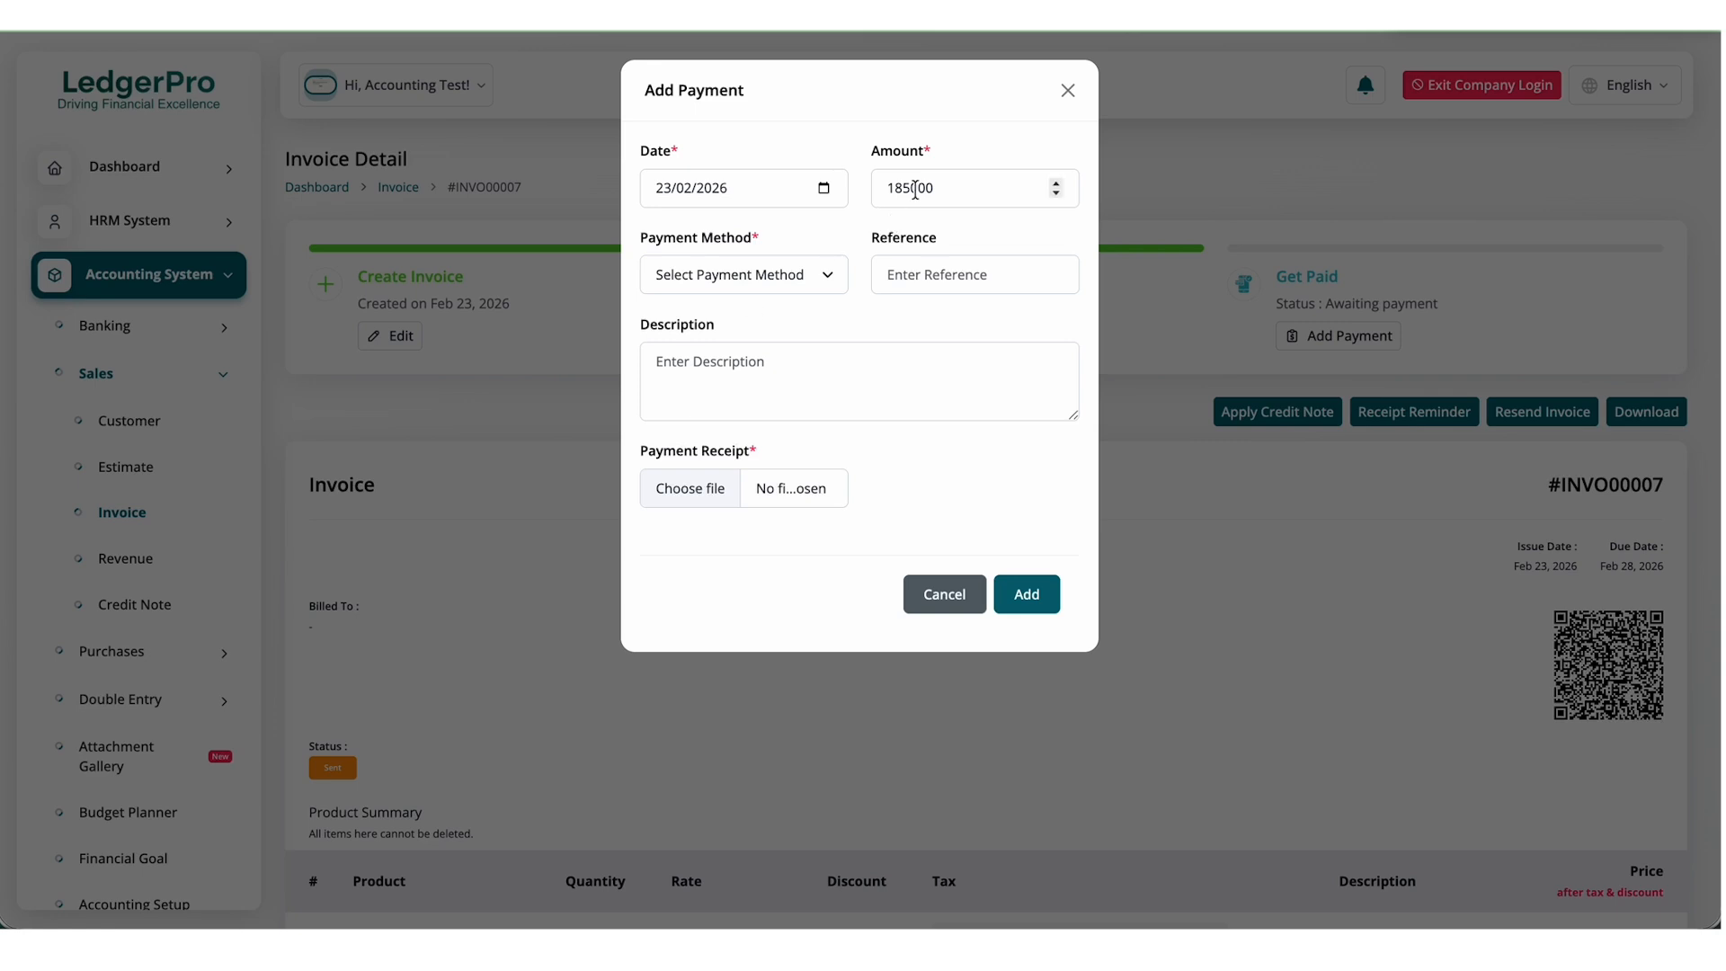
left_click(816, 289)
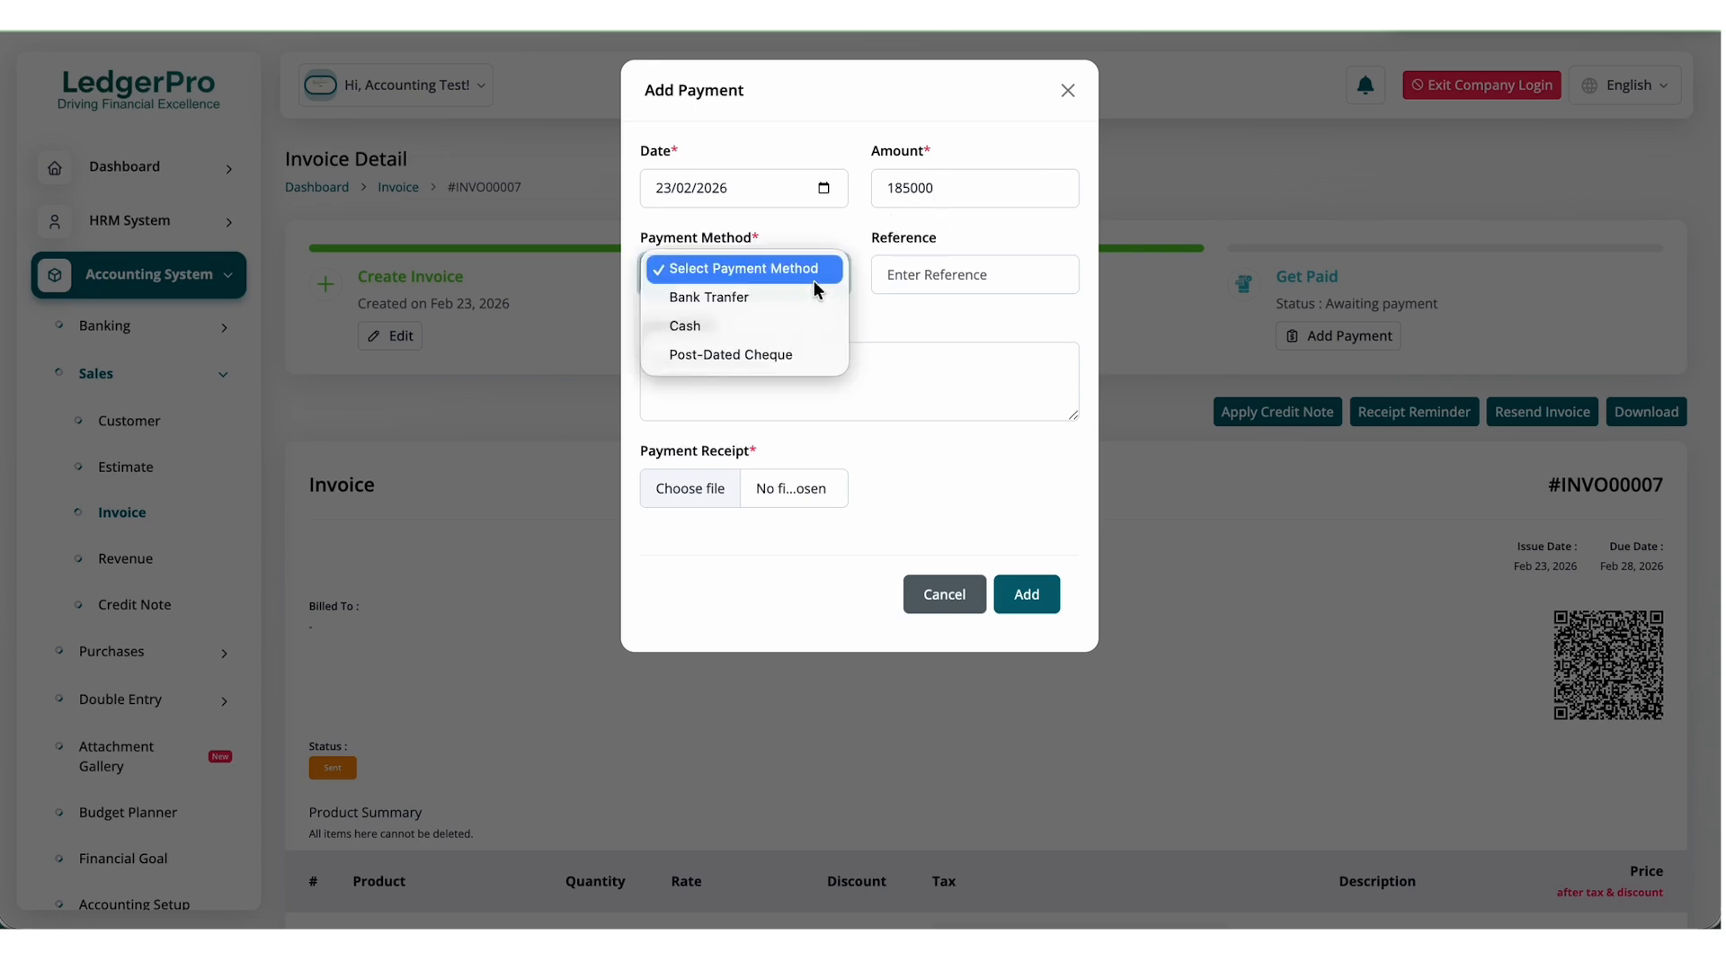
left_click(763, 355)
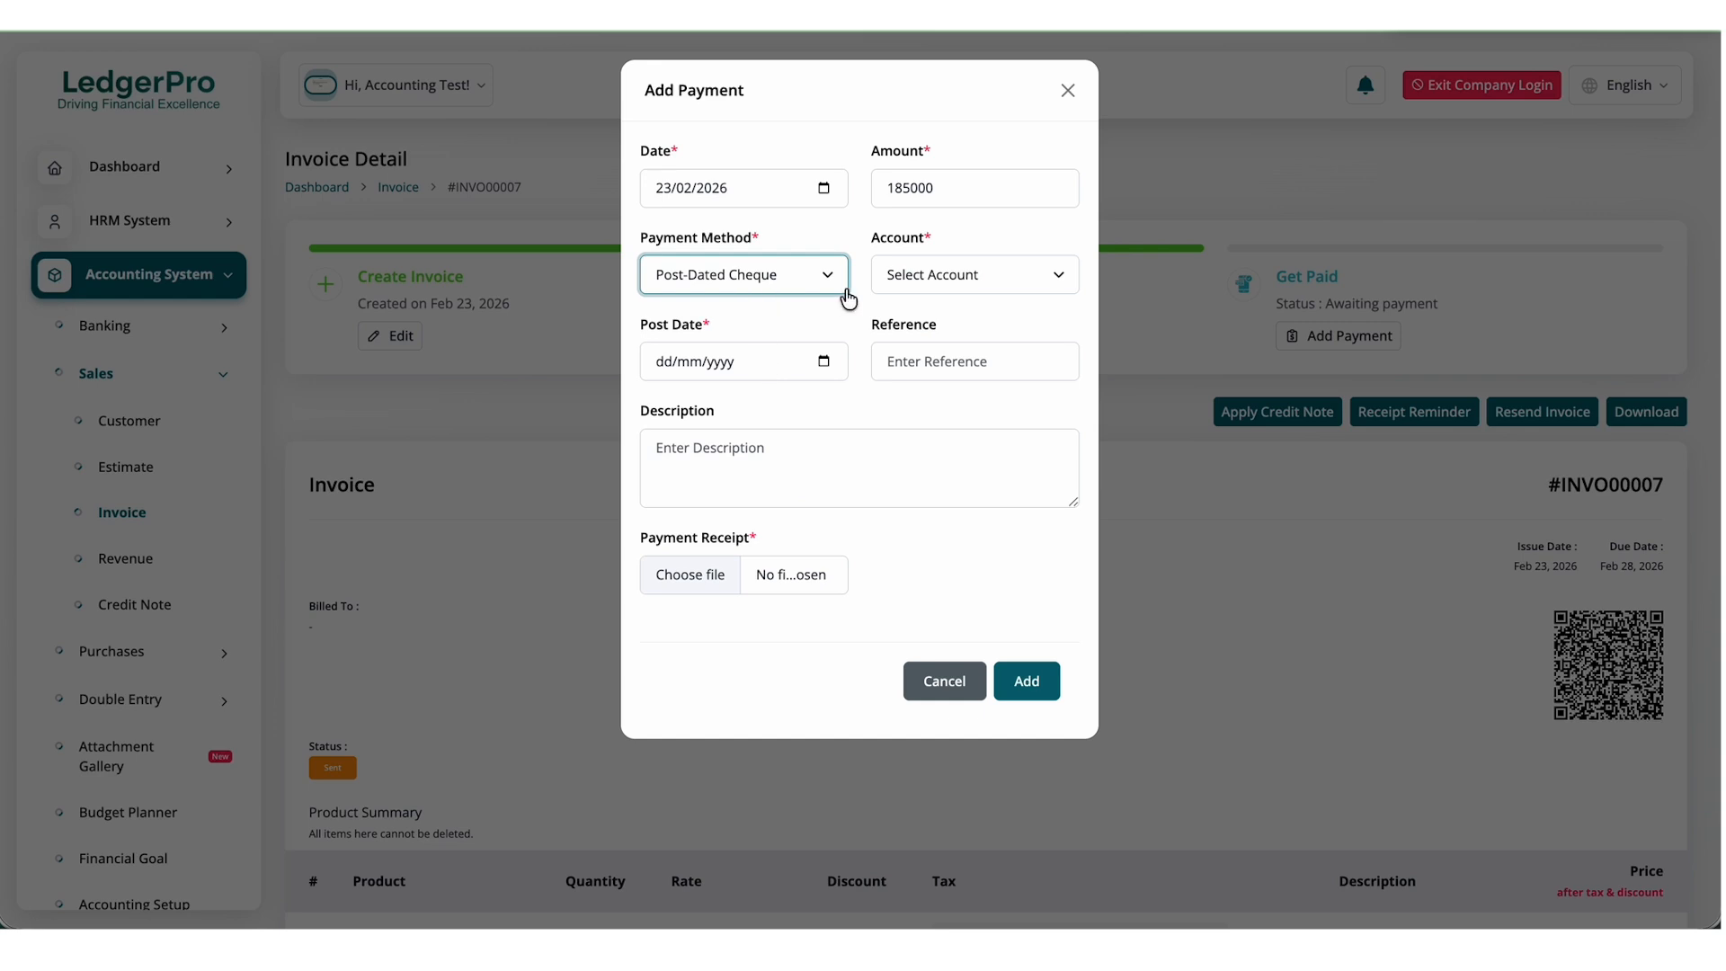
Assign the payment to the Cash Post-Dated Cheques Receivable account and set its post date to 28/02/2026.
left_click(939, 284)
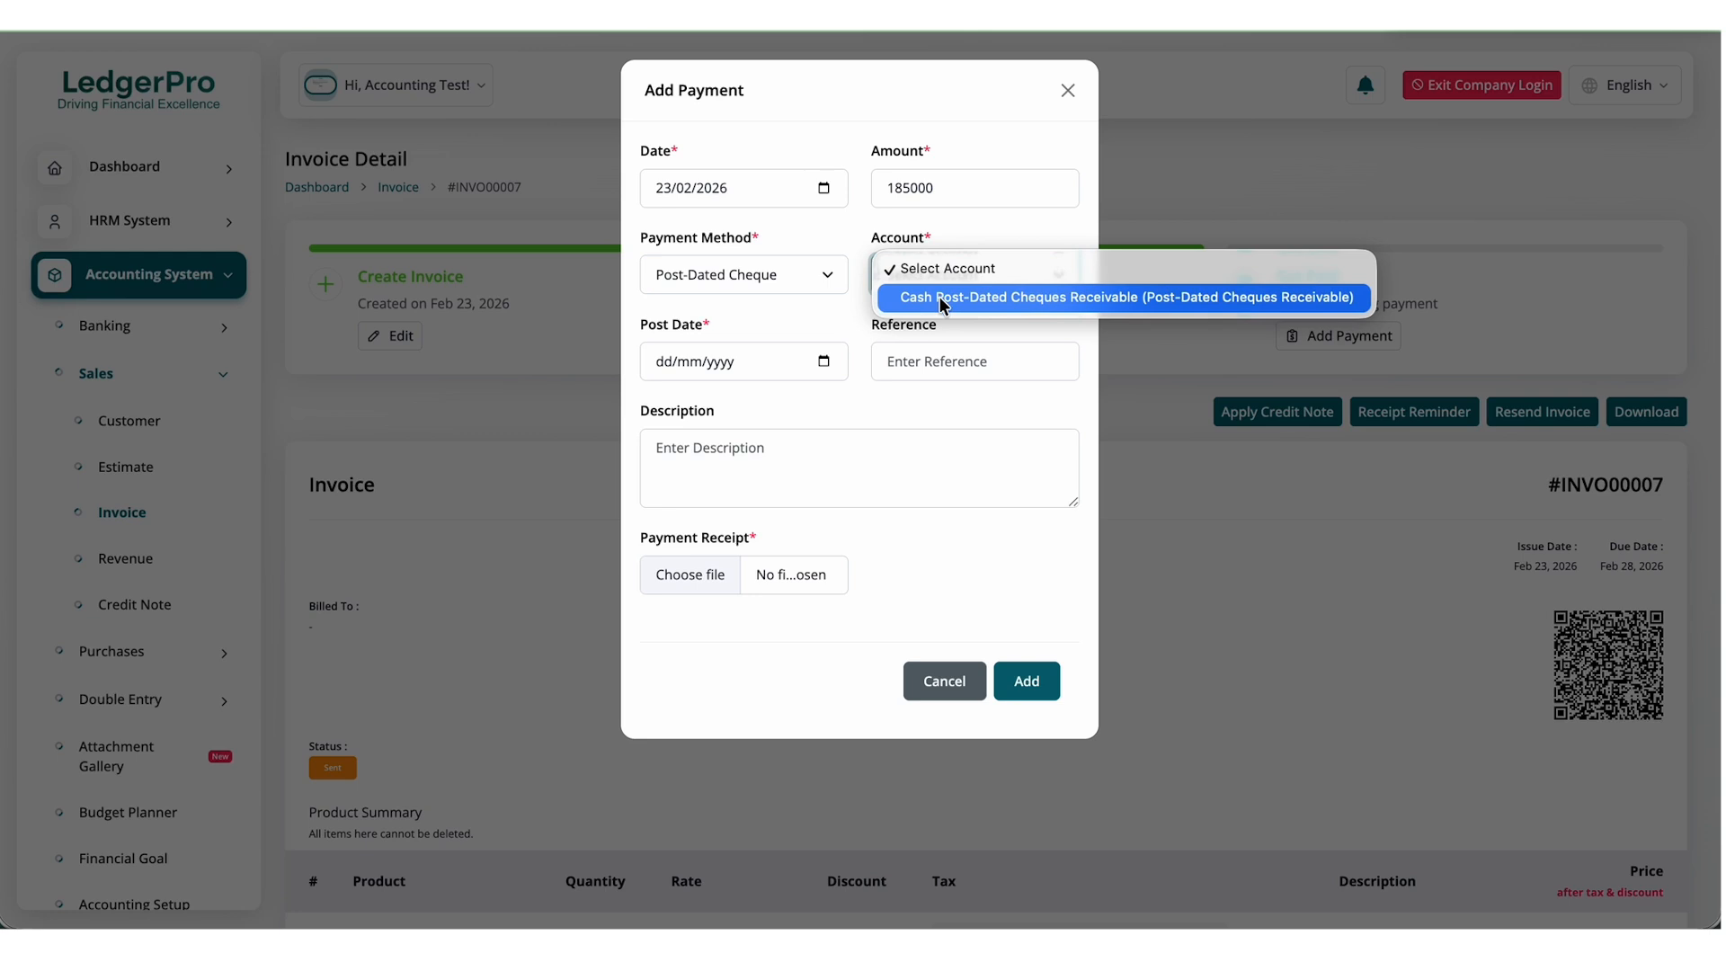
left_click(942, 298)
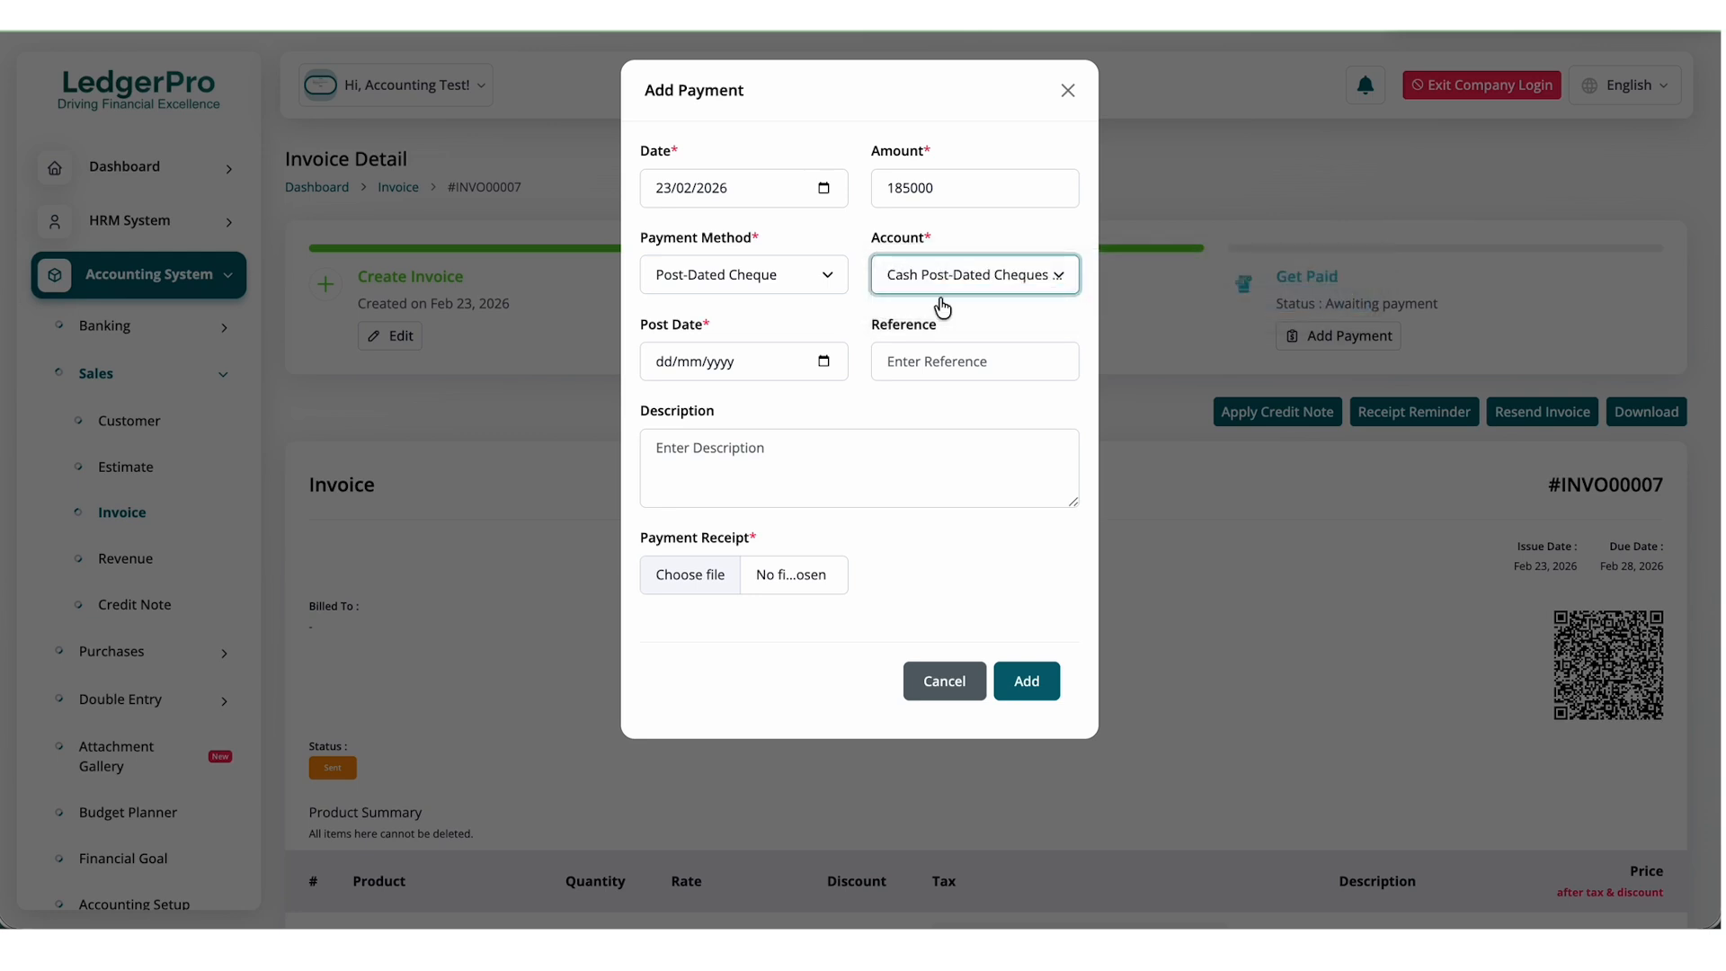
left_click(823, 363)
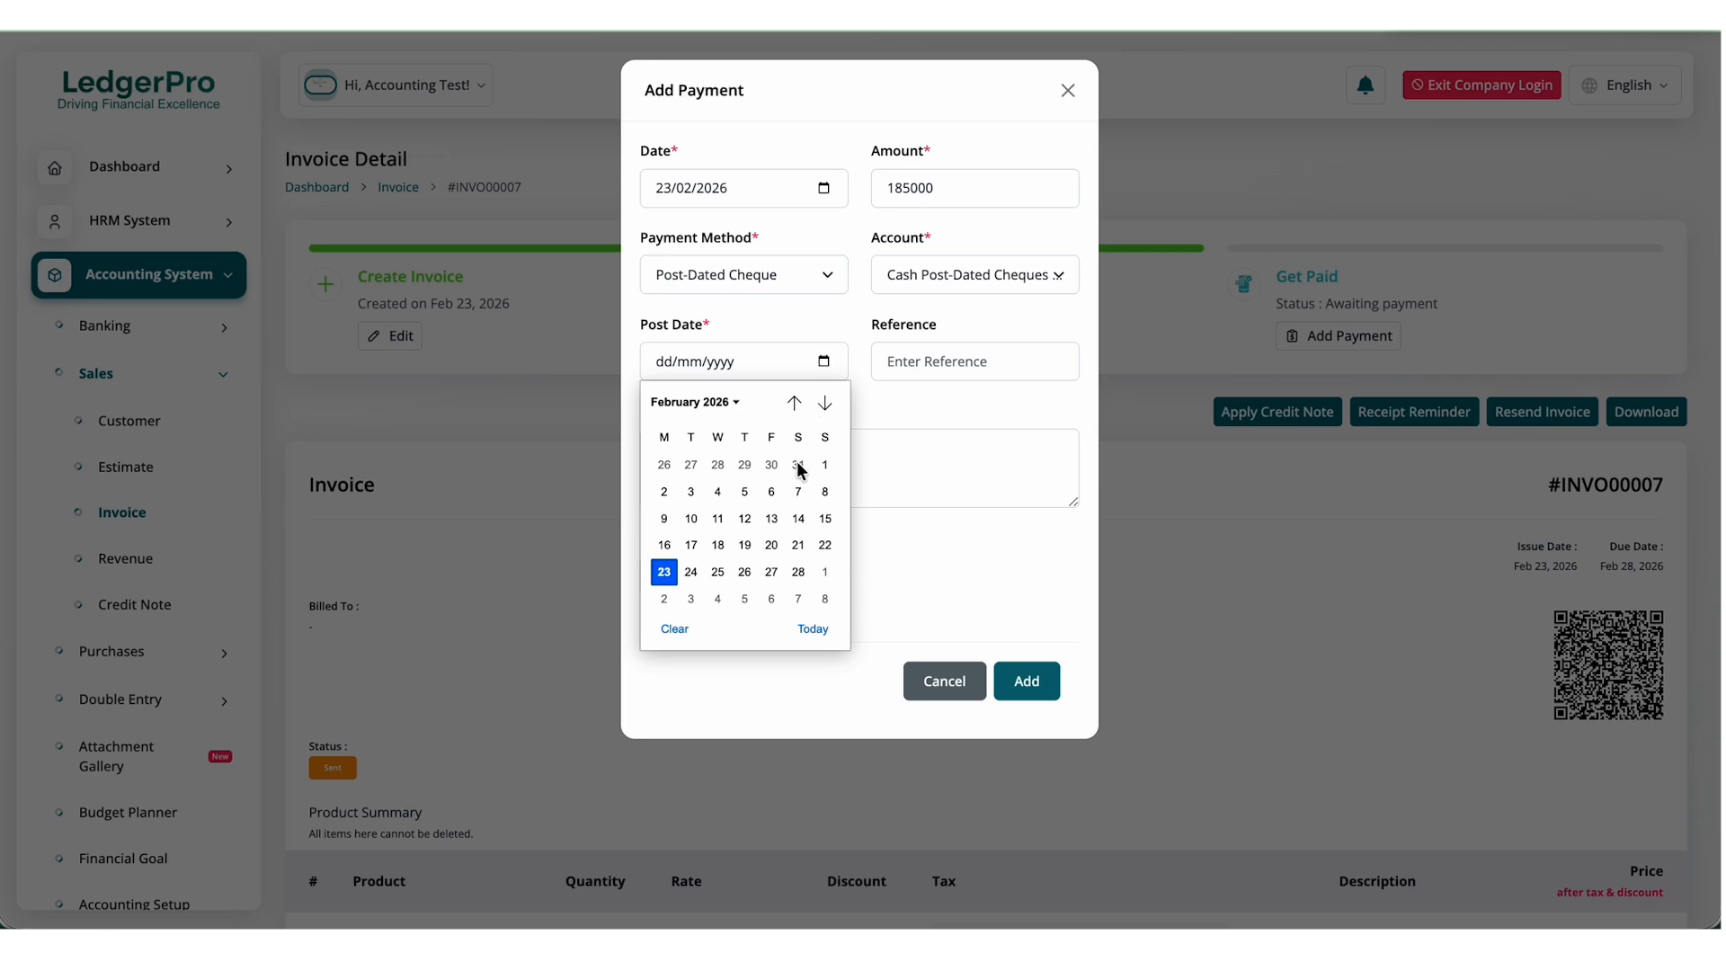
left_click(795, 574)
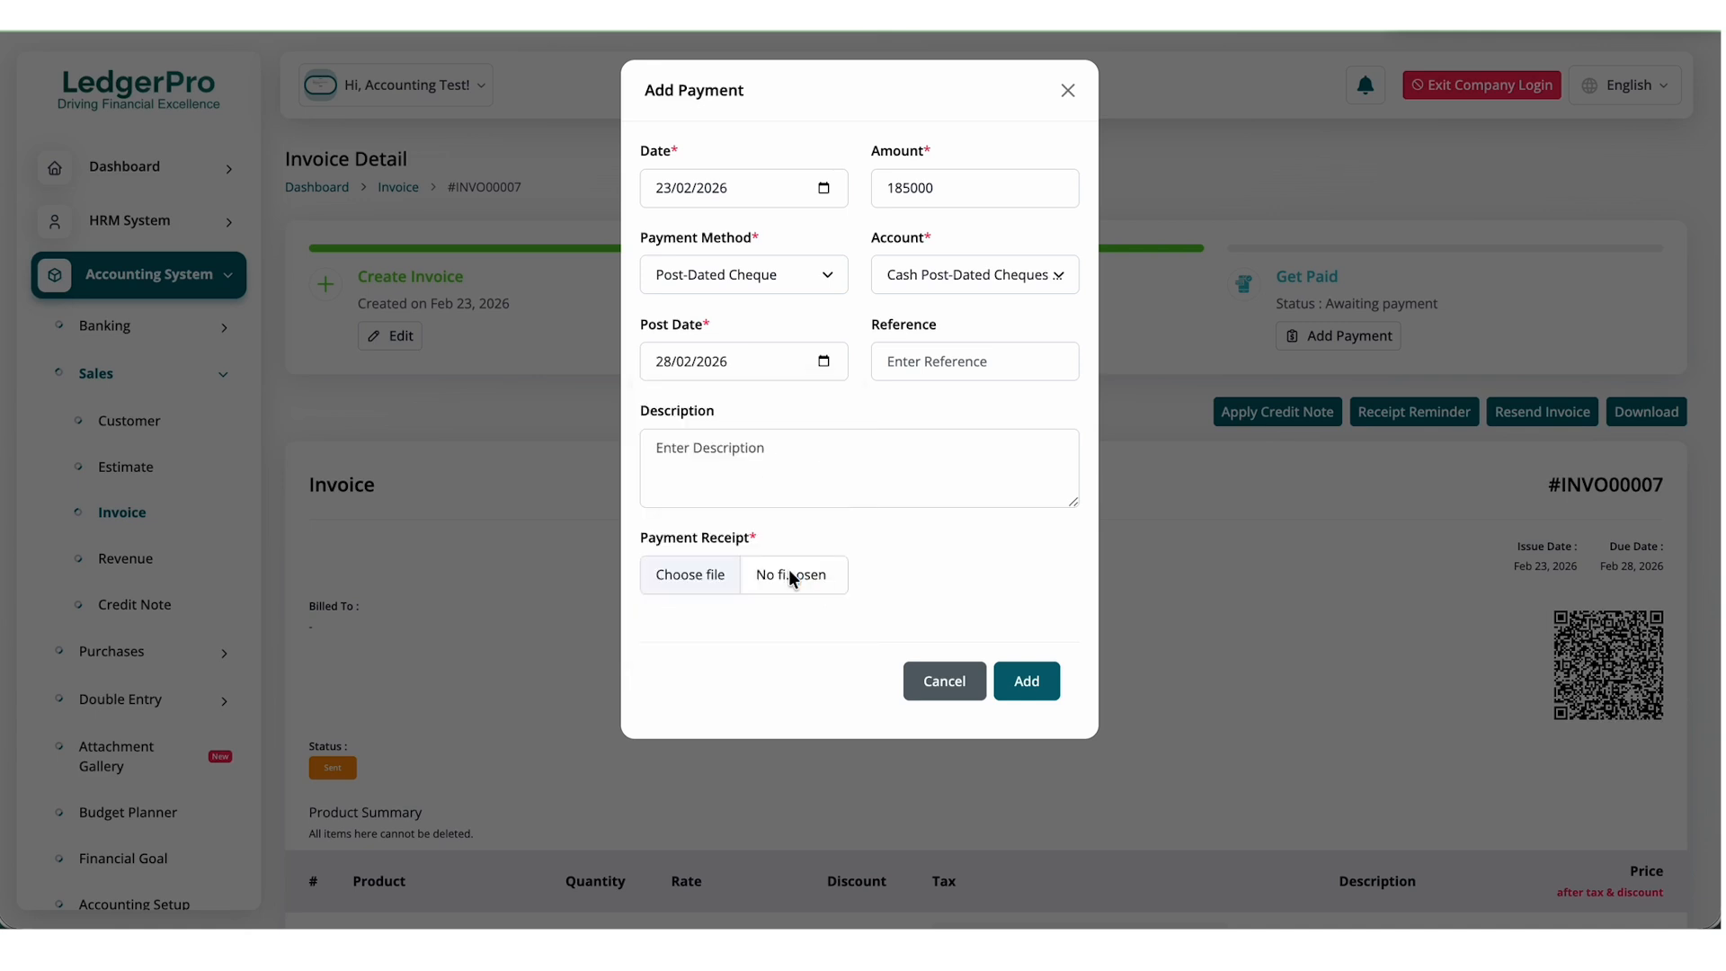
Attach the desktop image Screenshot 2026-02-22 at 12.01.54 AM as the payment receipt and add the payment to the invoice.
left_click(792, 576)
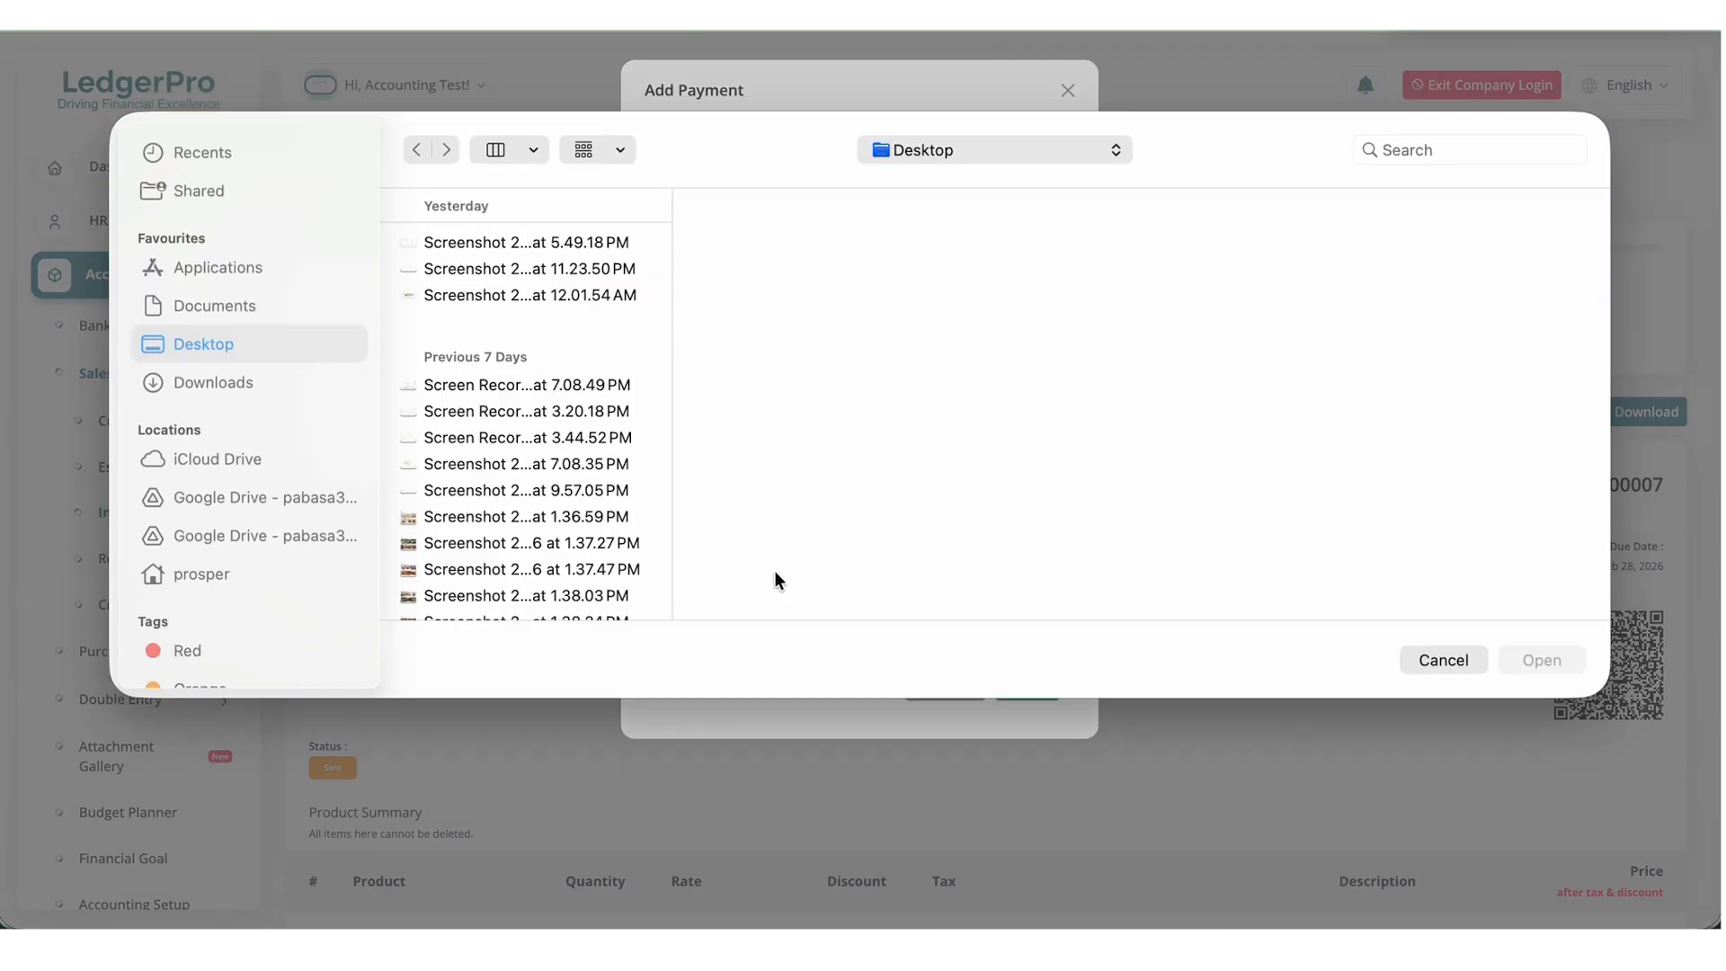
left_click(577, 297)
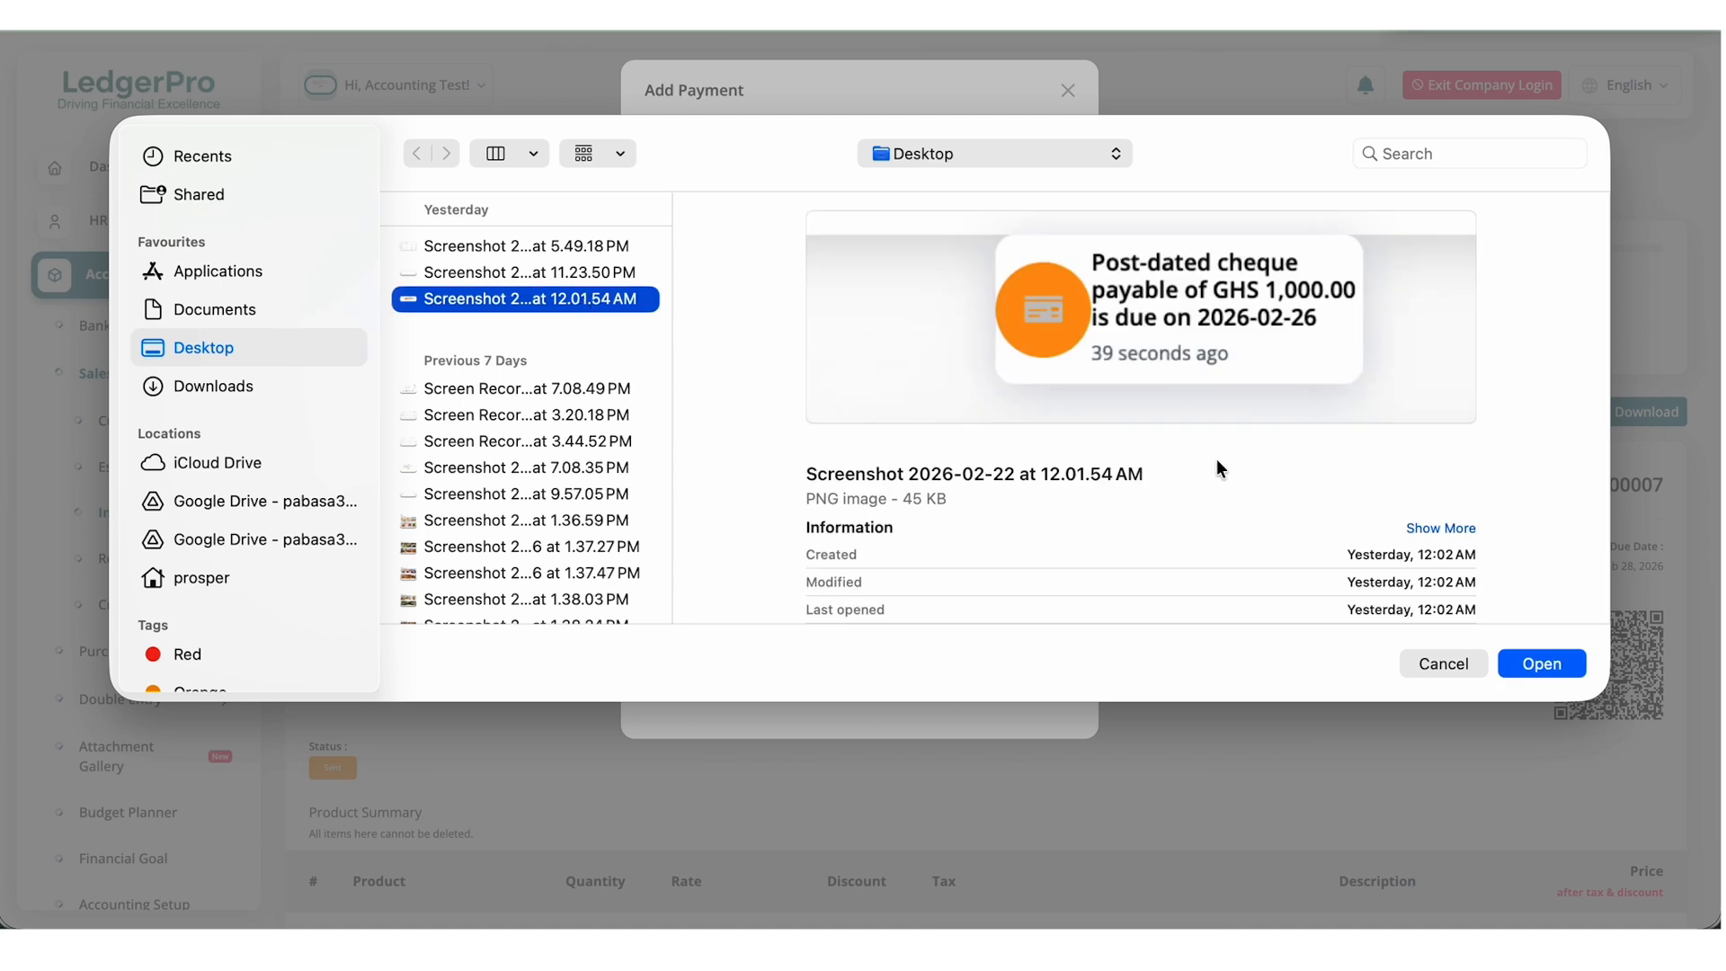
left_click(1542, 663)
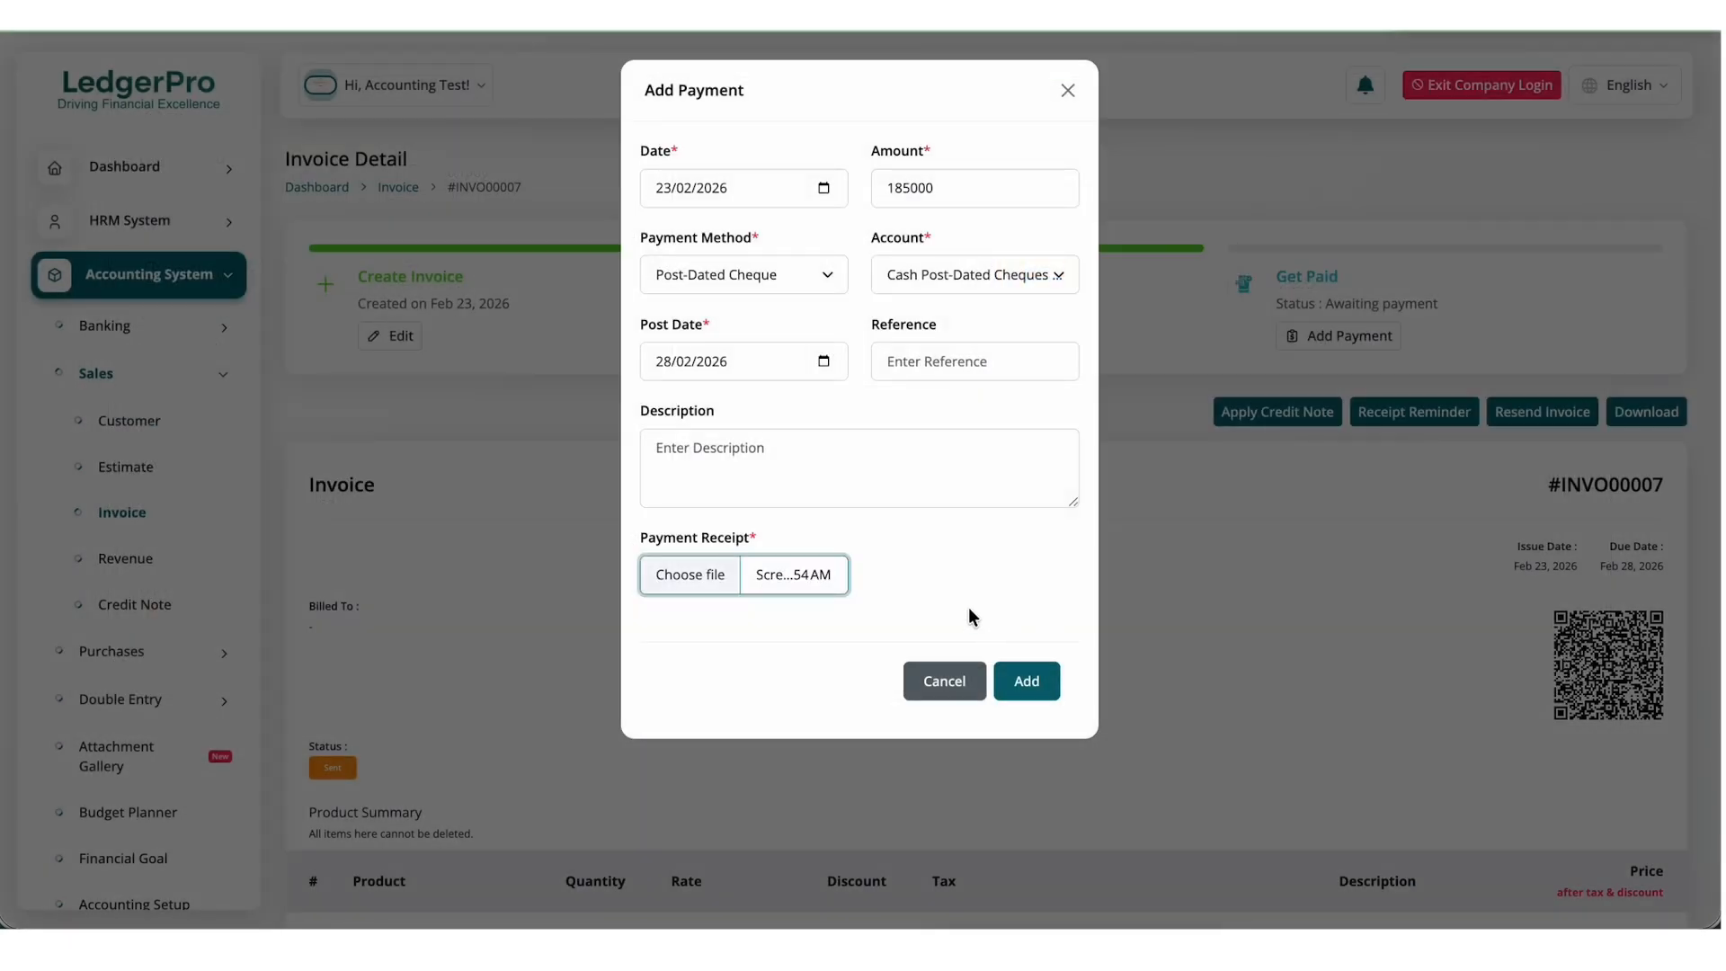
left_click(1022, 687)
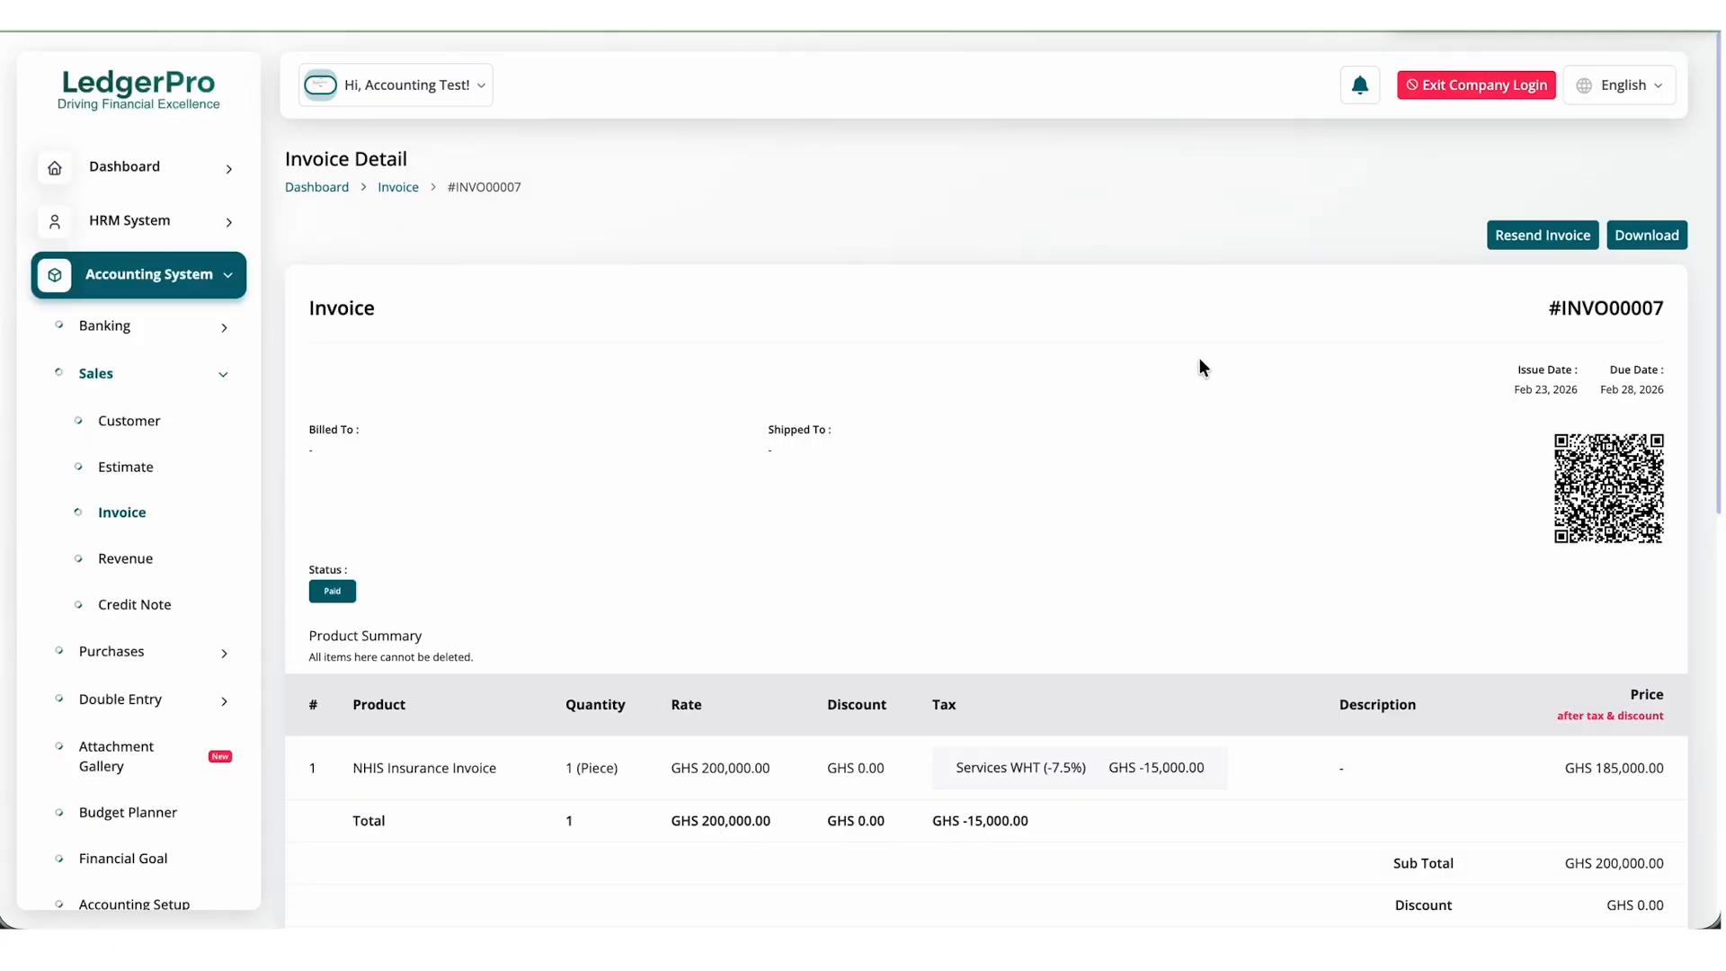
Review the invoice's receipt summary and return to the list of invoices.
scroll(1200, 358, "down", 9)
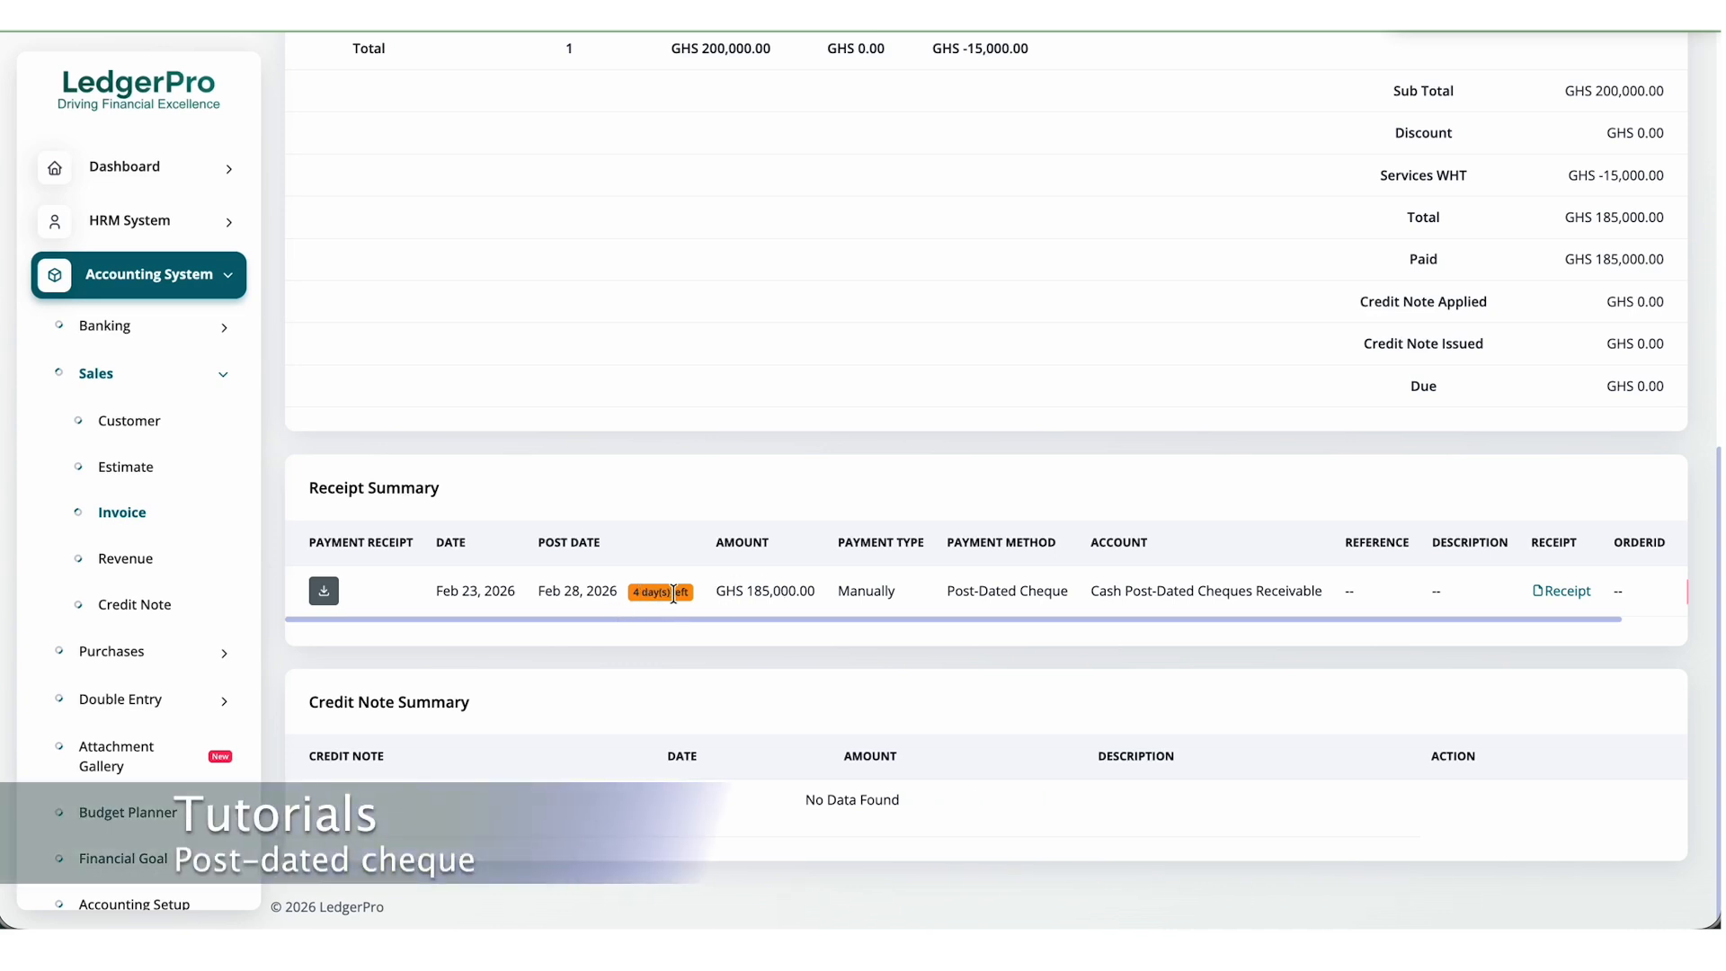
scroll(1178, 547, "up", 3)
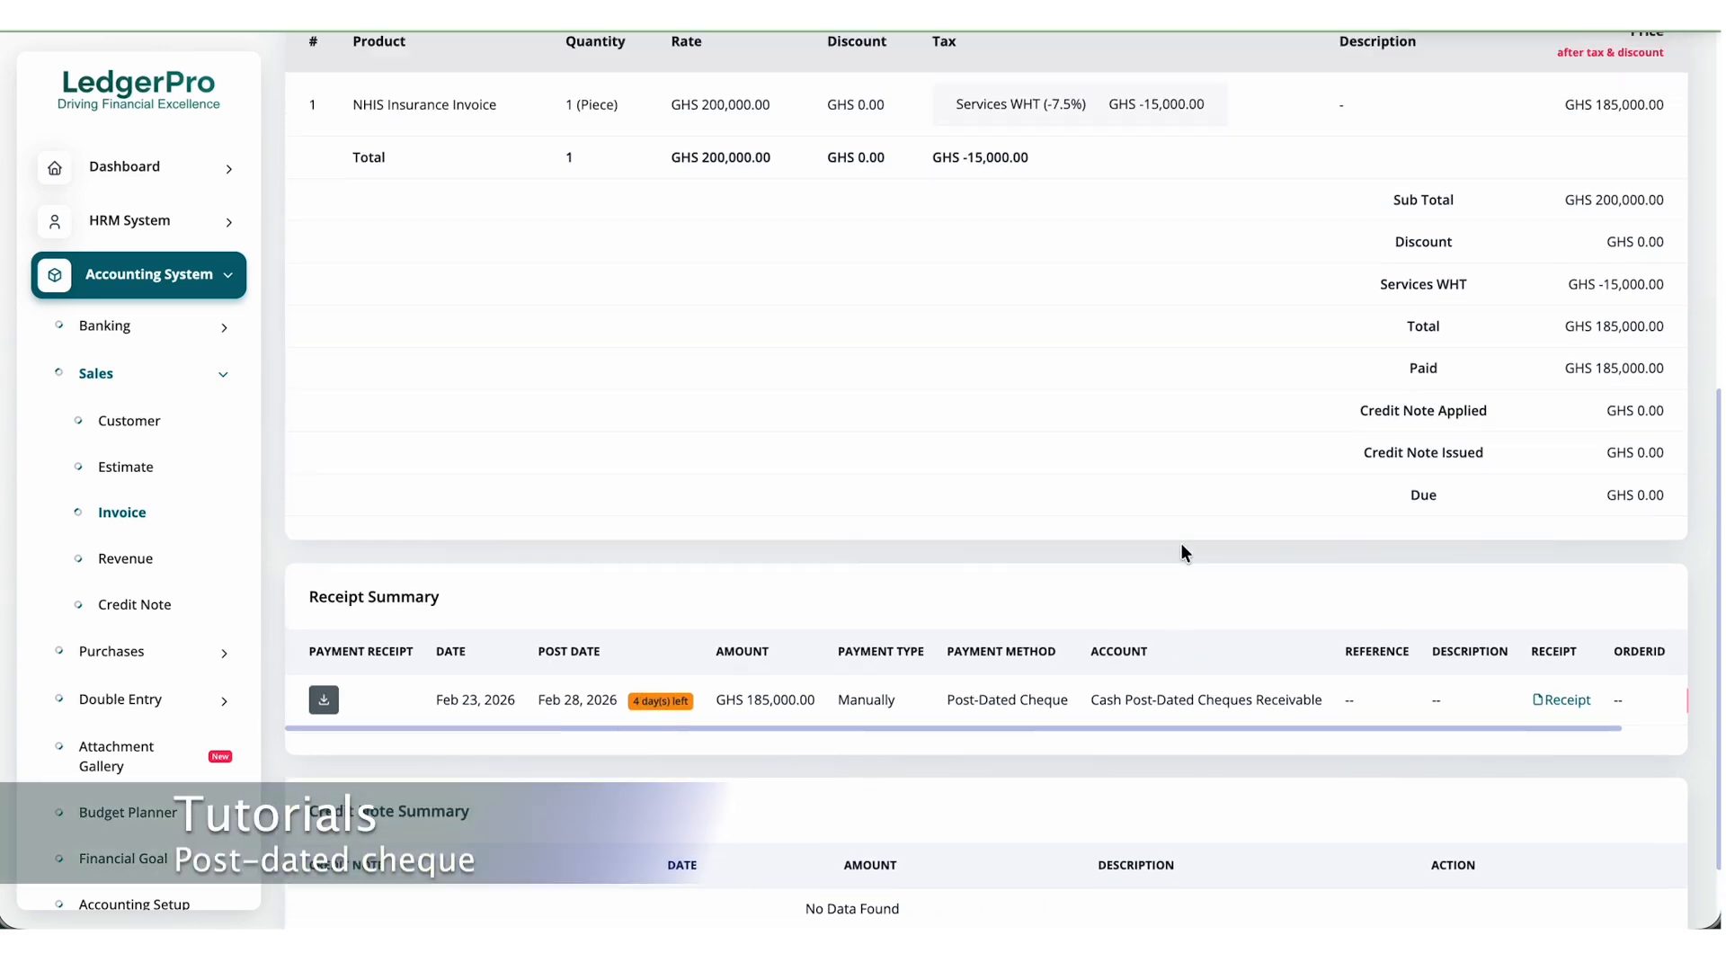
left_click(1528, 15)
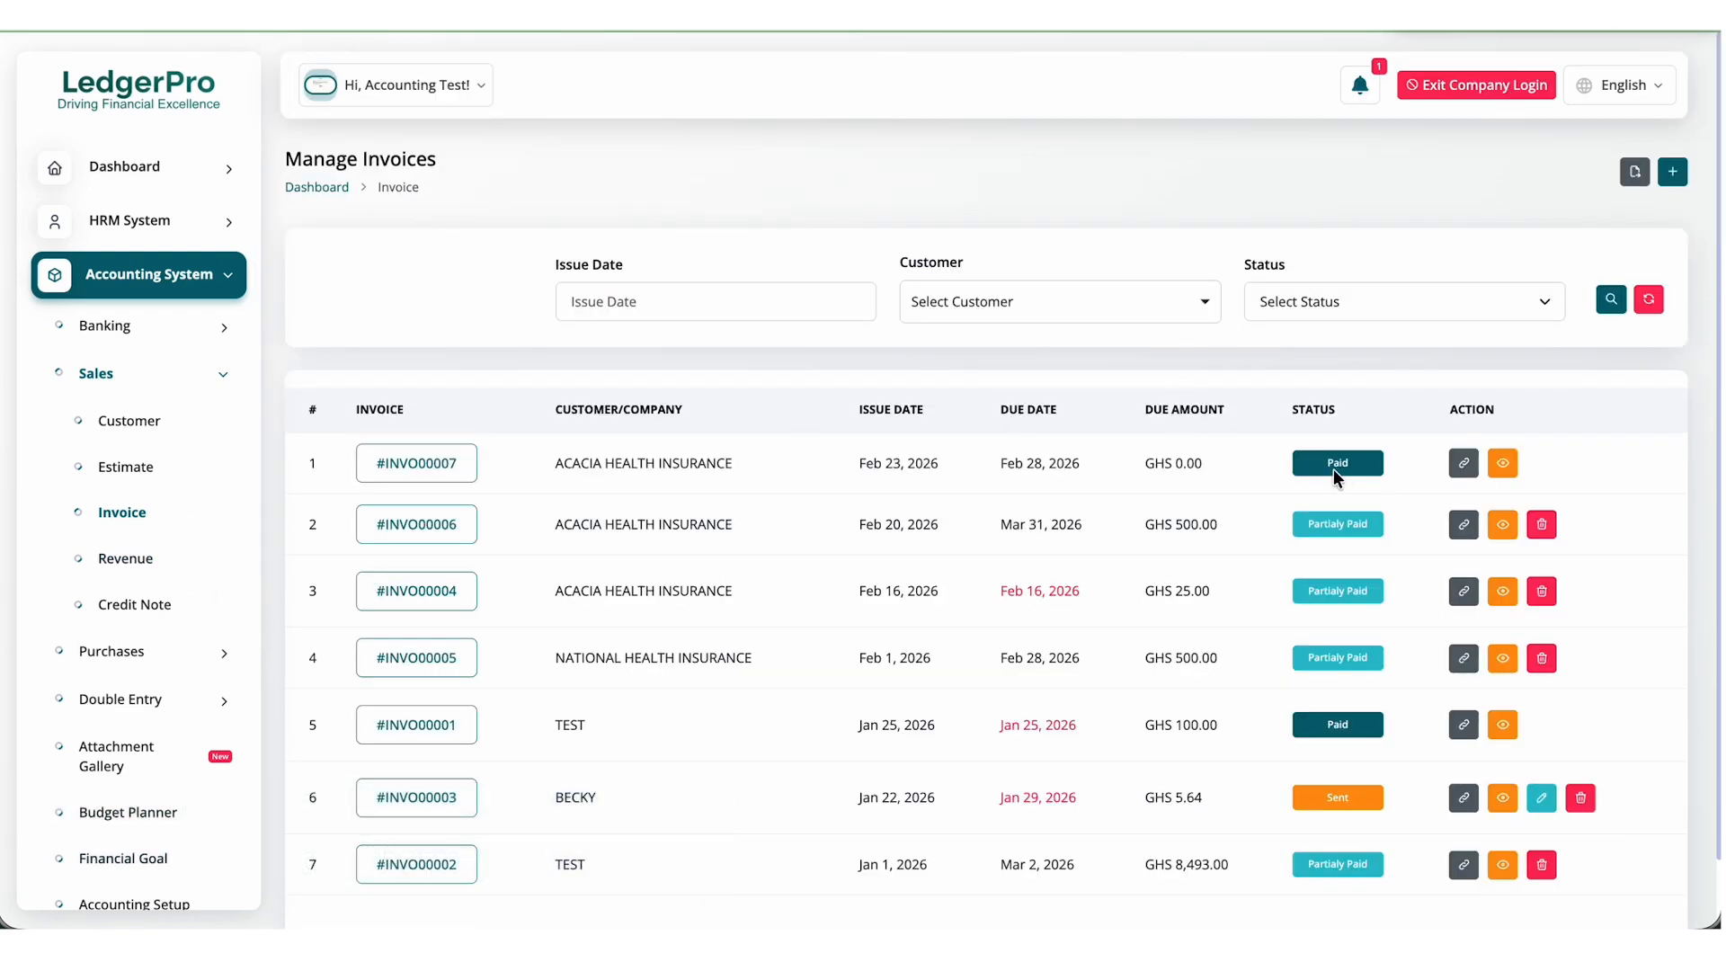
Open the post-dated cheque receivable notification and review the linked invoice's details and receipt summary.
left_click(1361, 87)
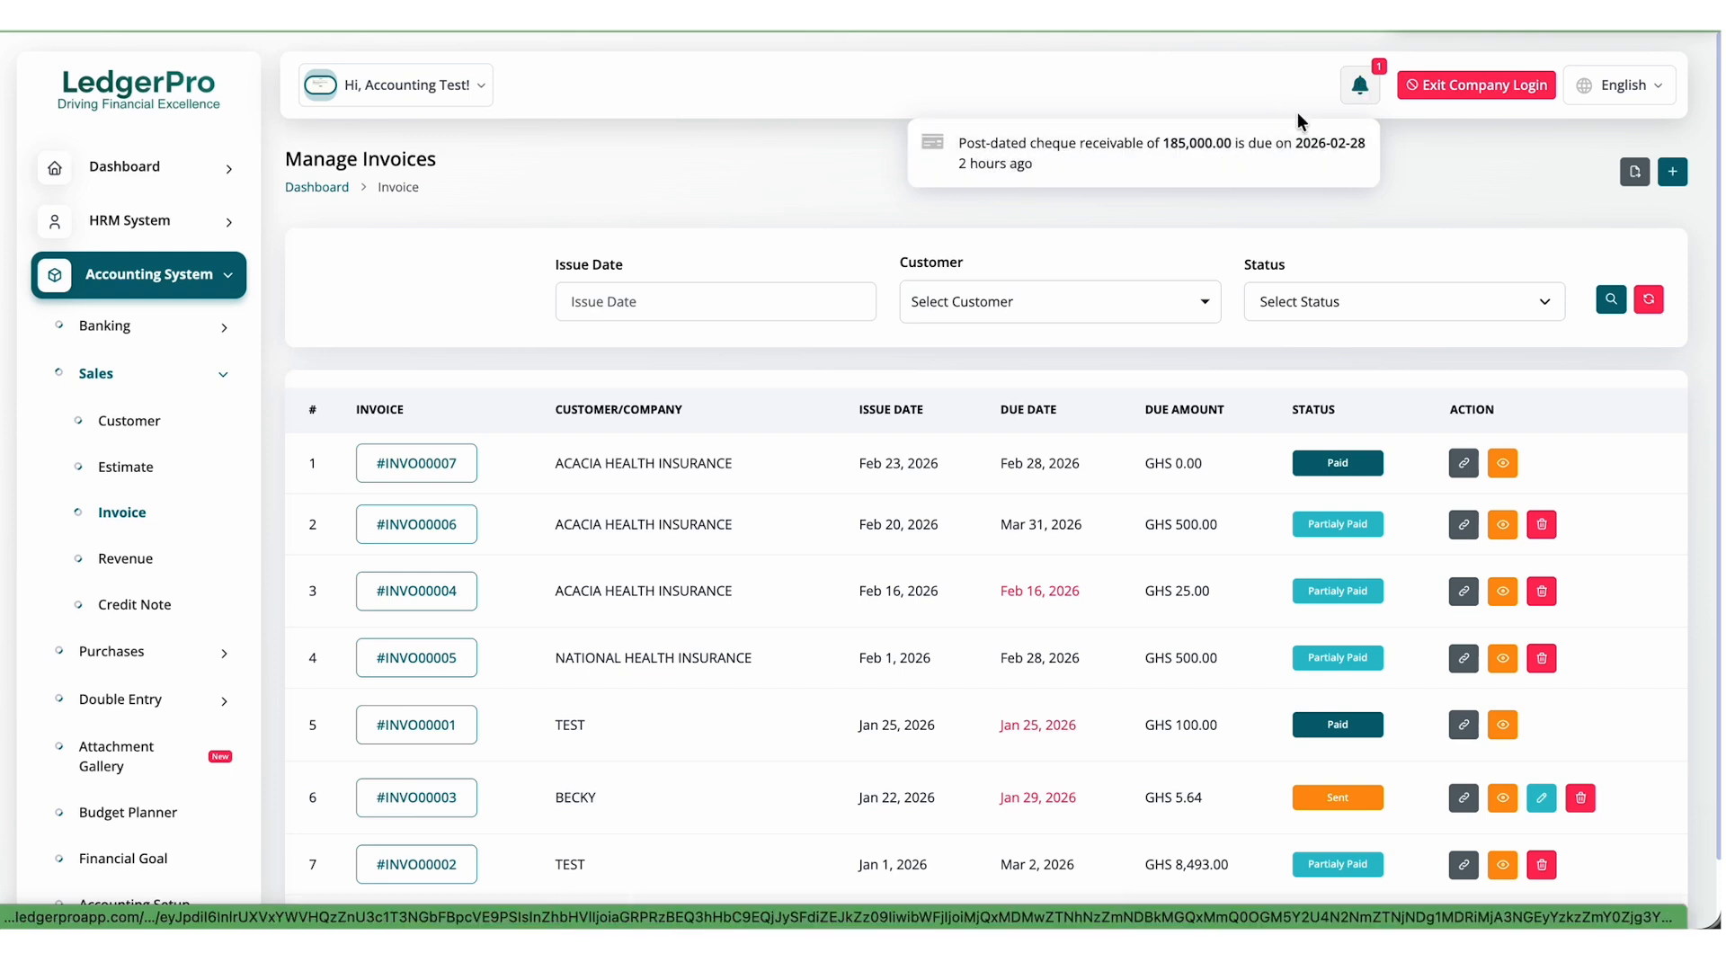
left_click(1183, 151)
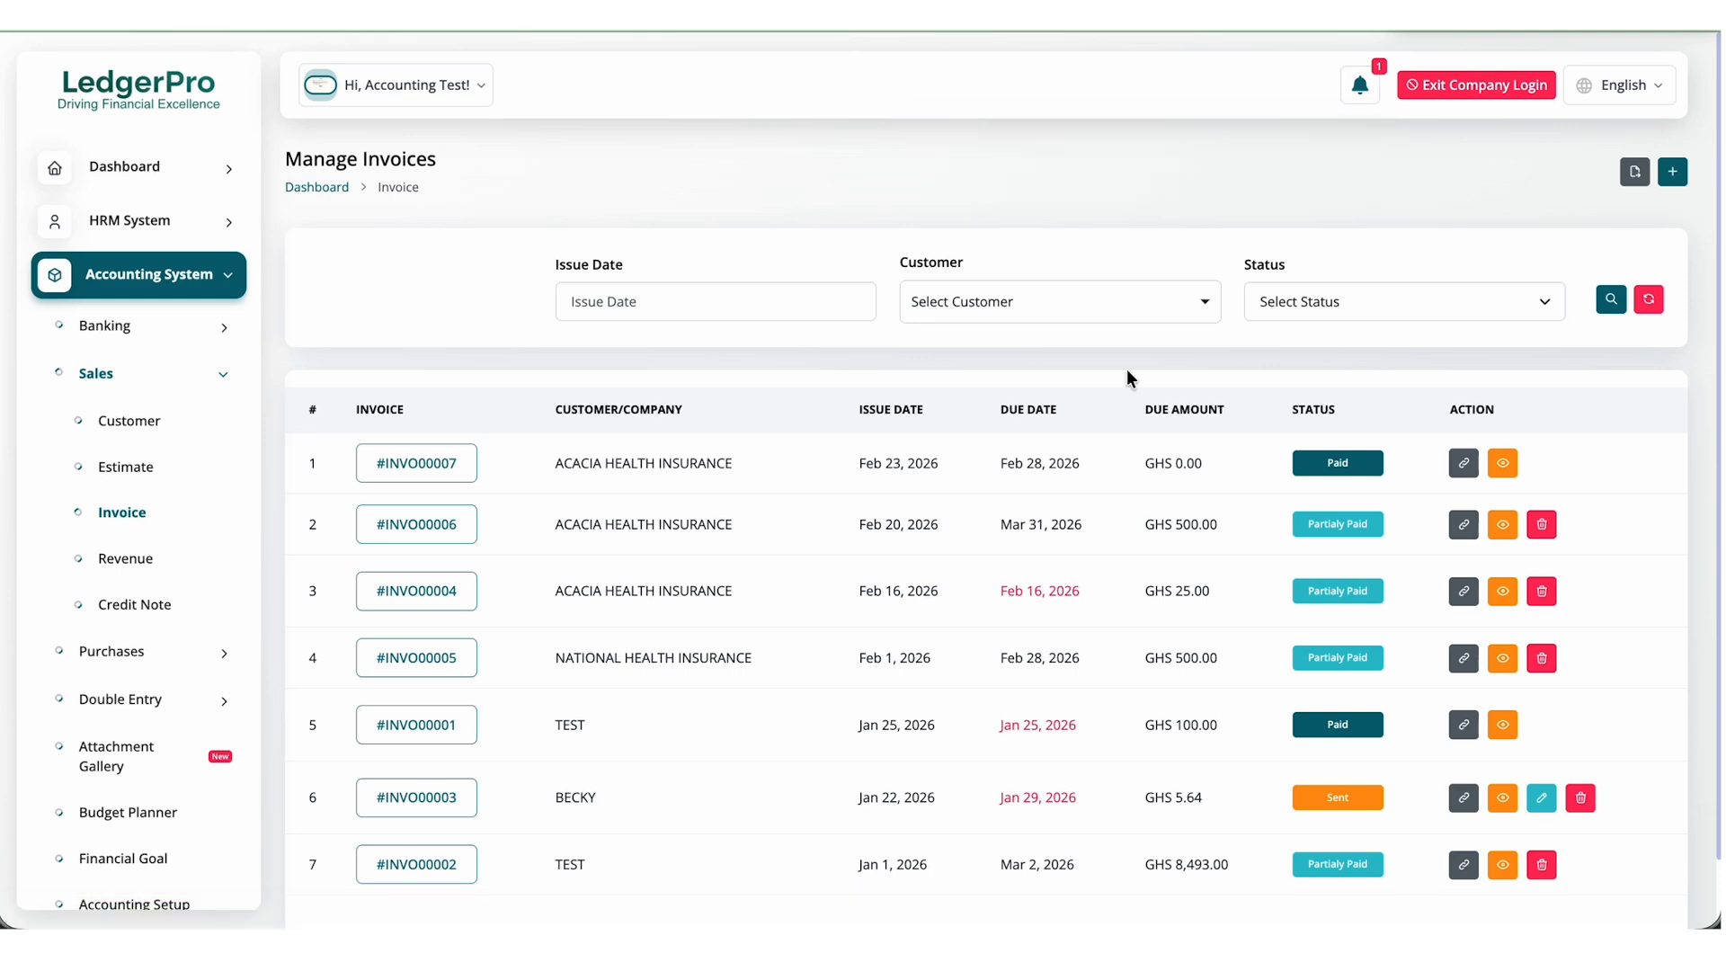
scroll(1104, 456, "down", 10)
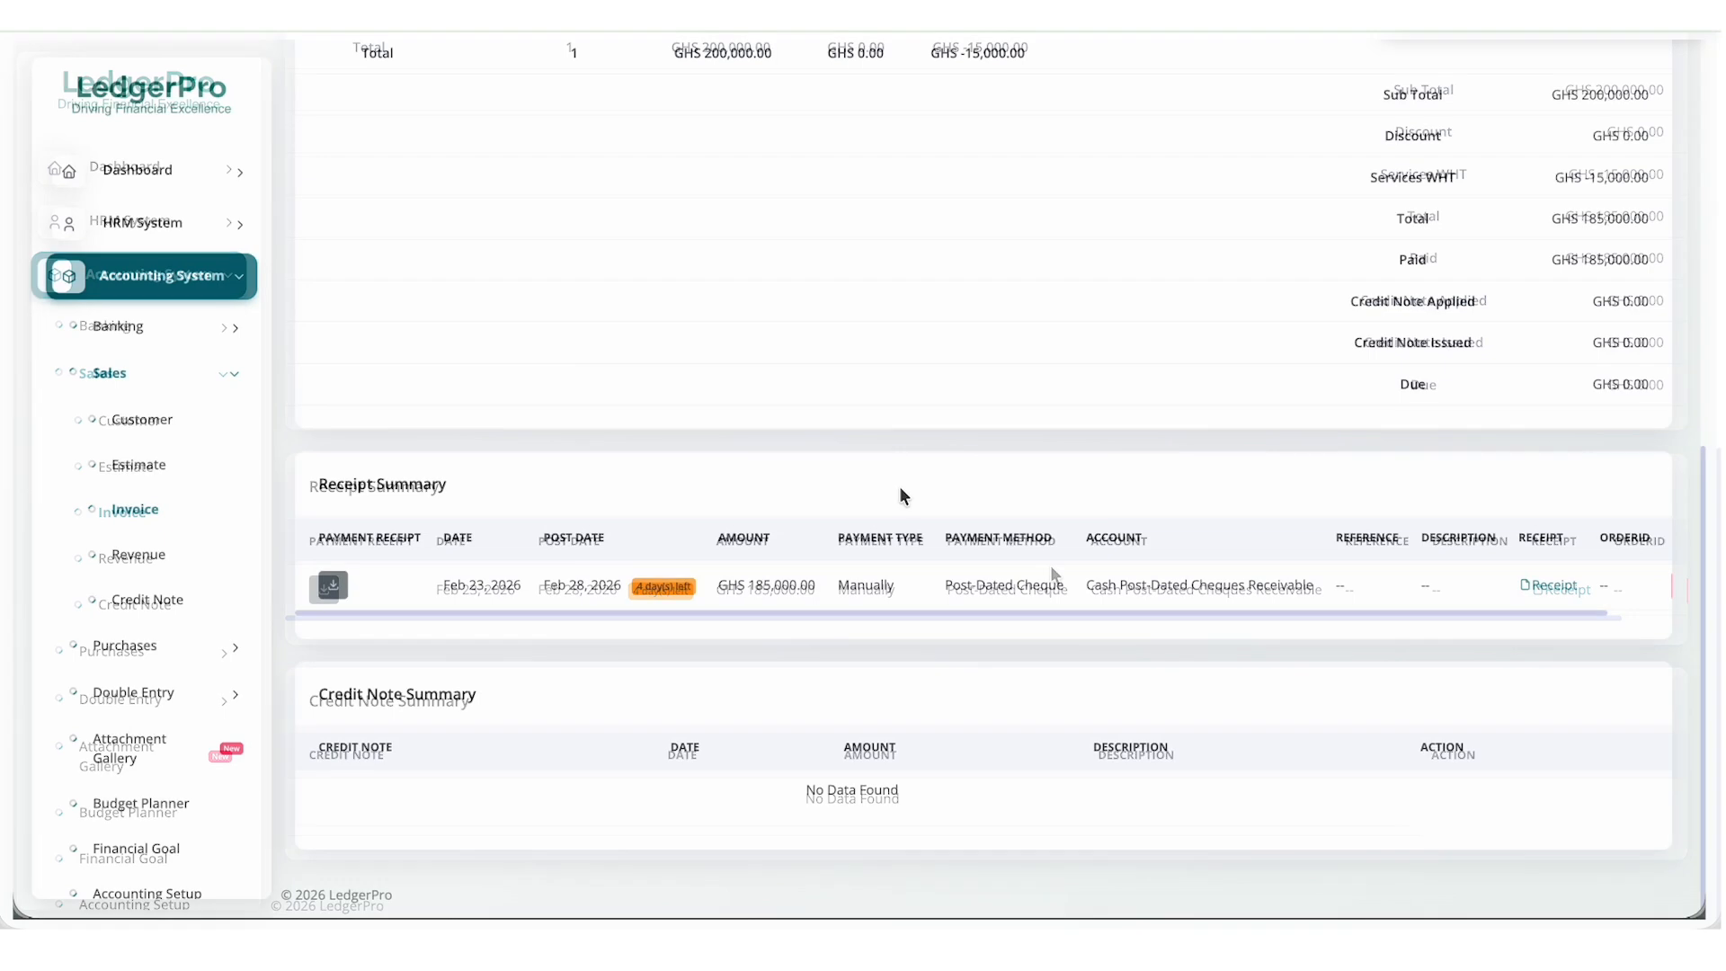
scroll(849, 550, "up", 7)
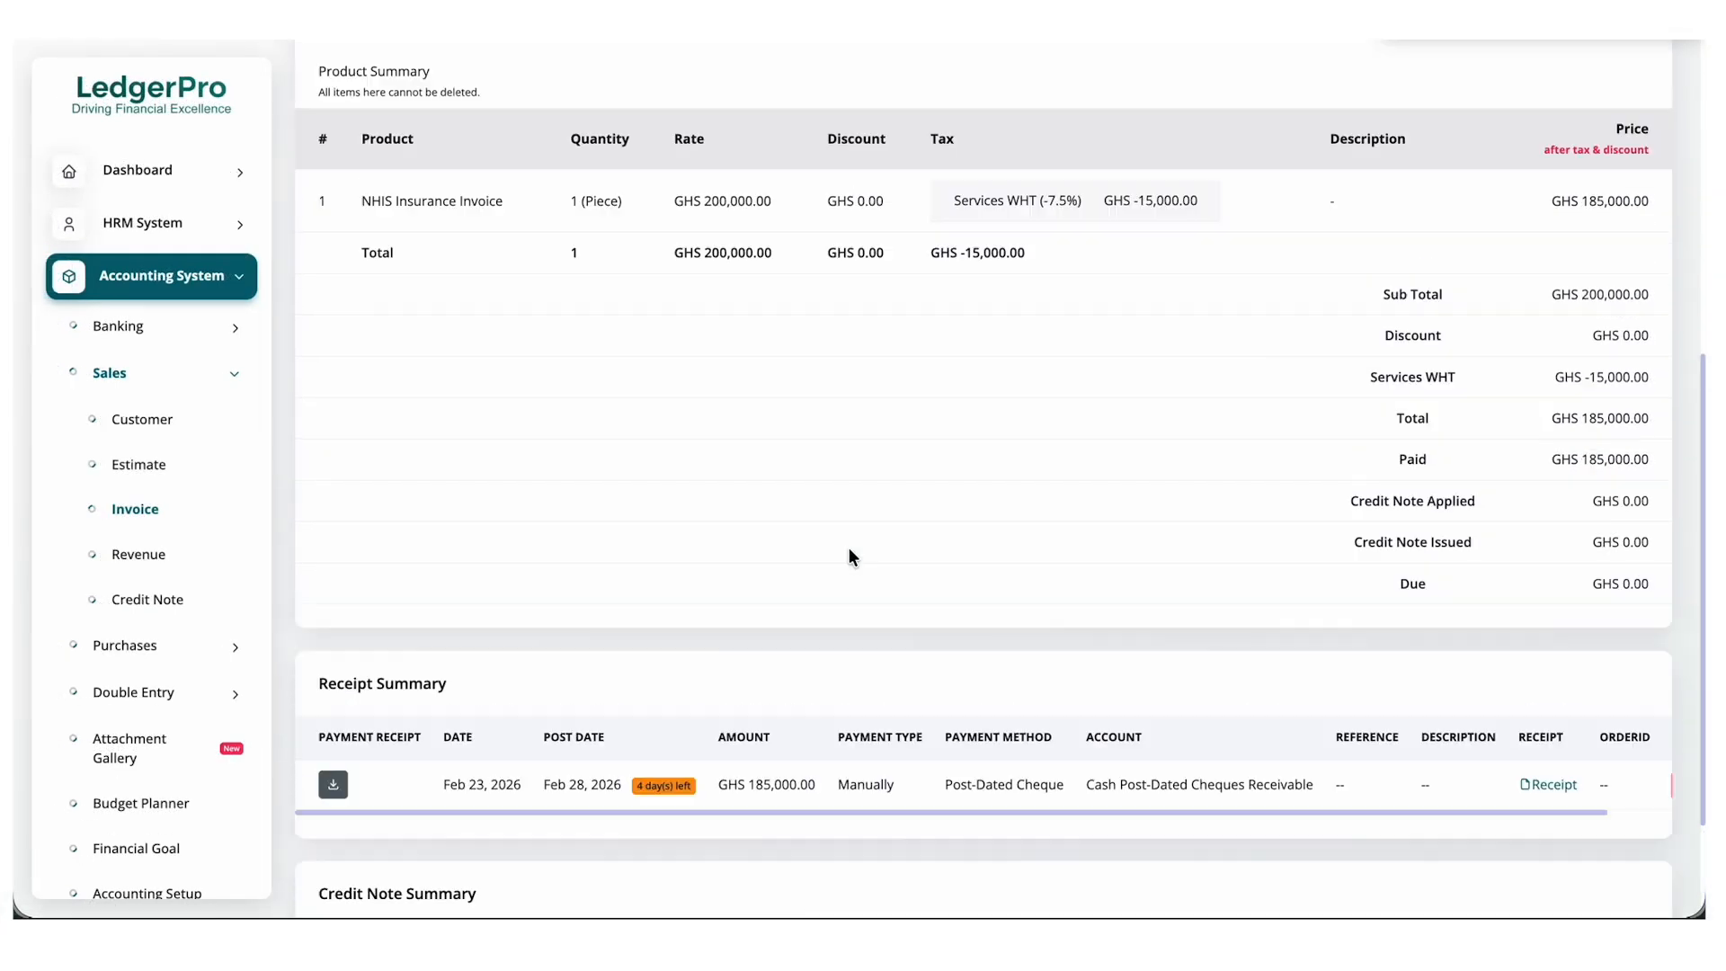
scroll(848, 556, "up", 3)
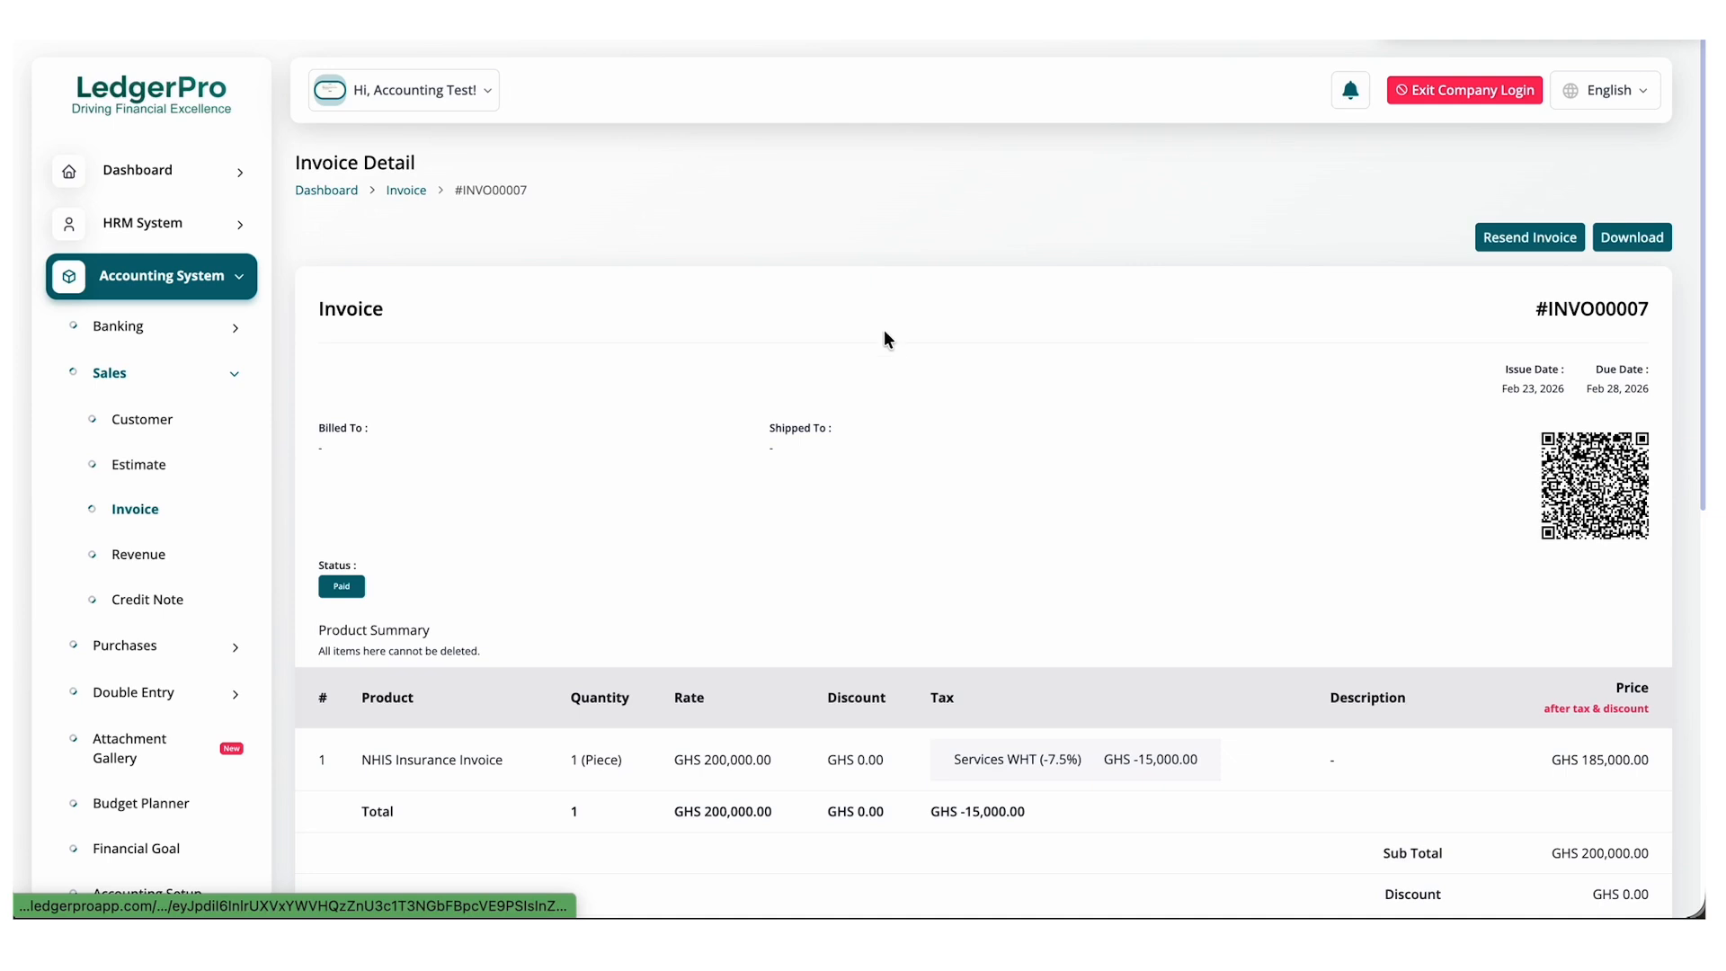
Go to the purchase bills and open the details of the unpaid MANCO PHARMACEUTICALS bill.
left_click(121, 372)
left_click(130, 428)
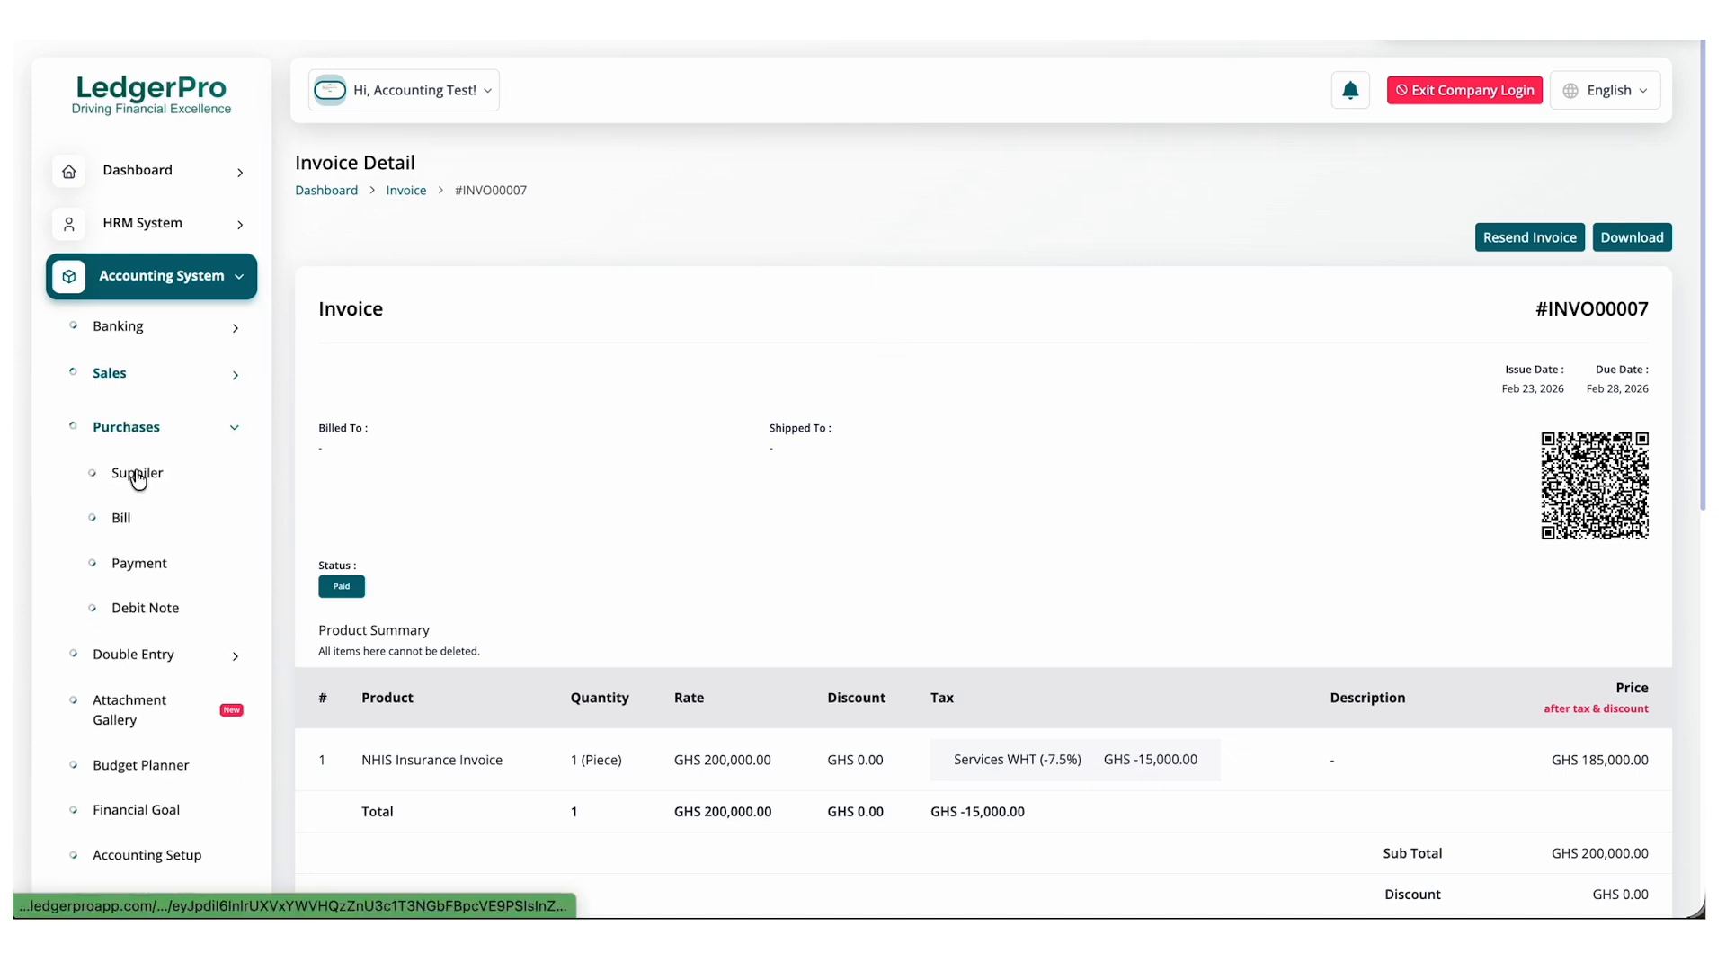
left_click(125, 523)
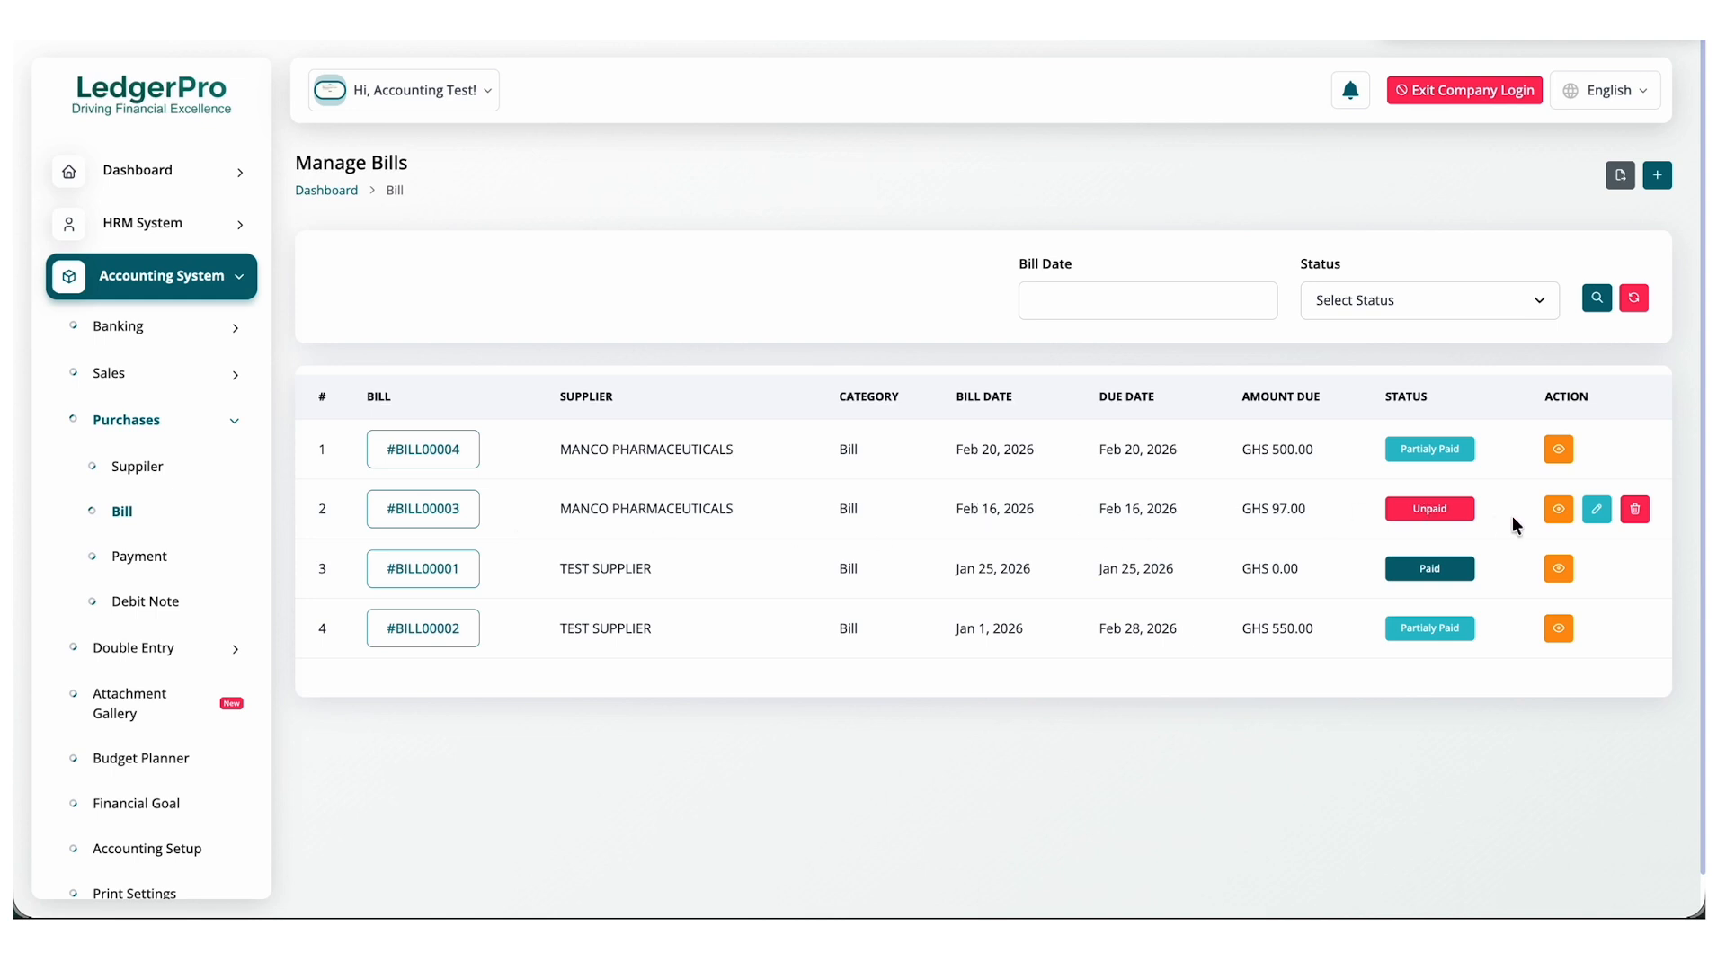
left_click(1559, 510)
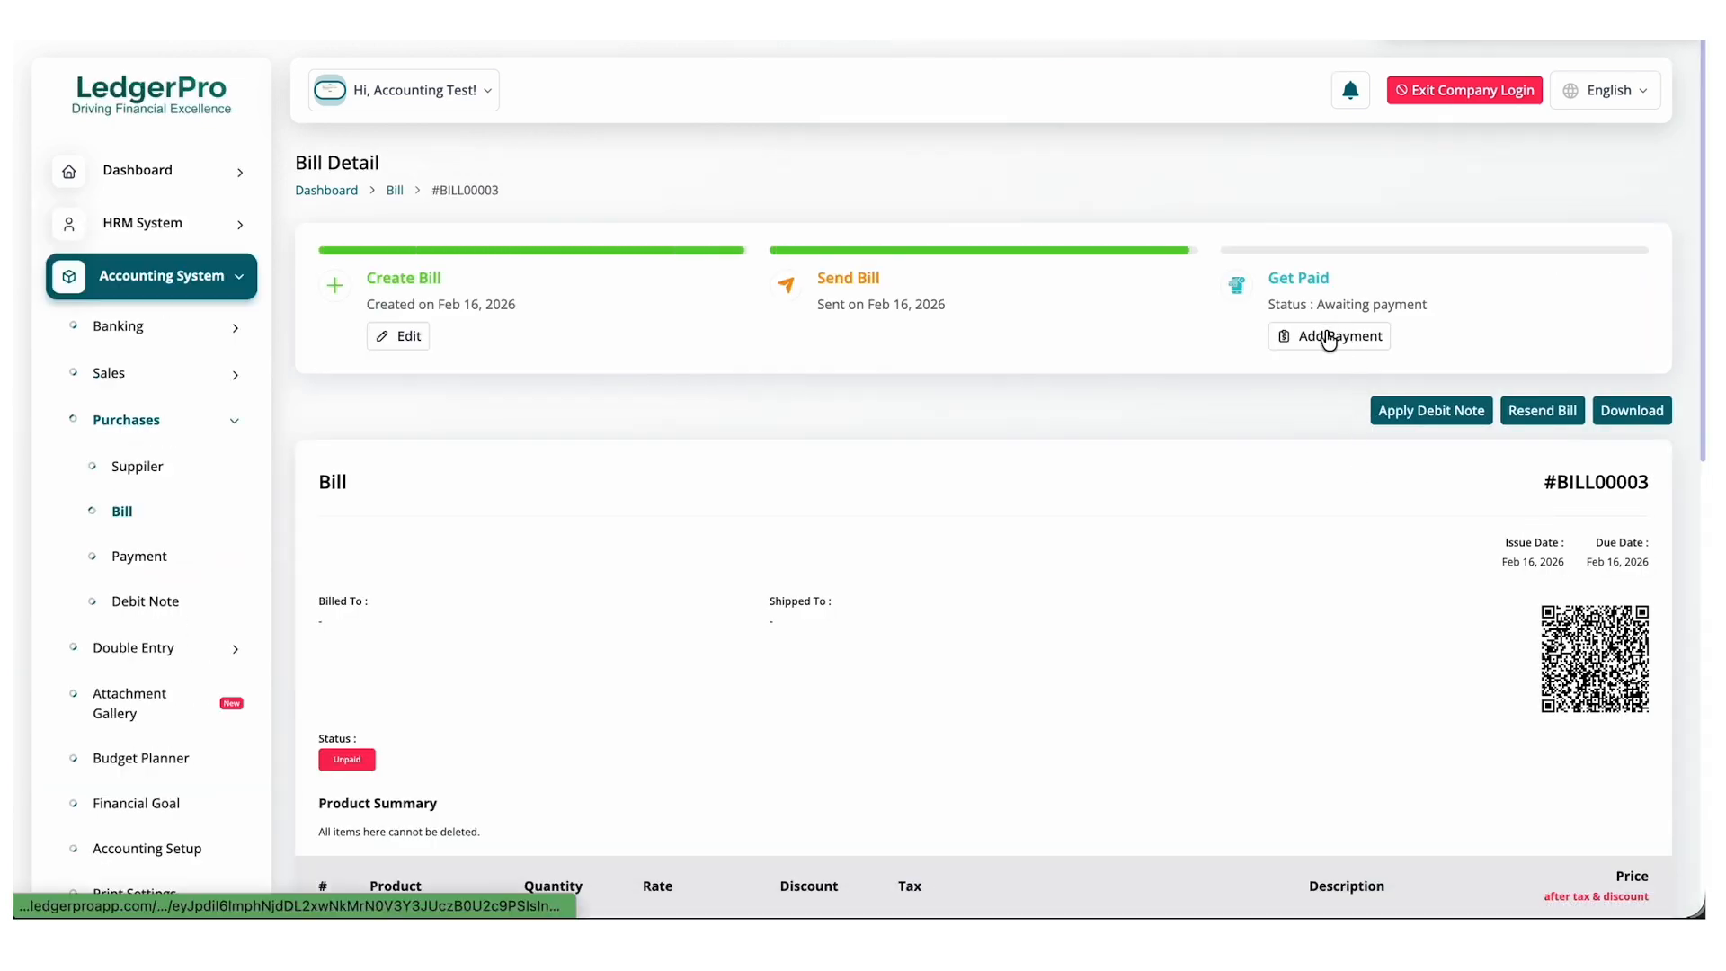
Start a payment on the bill, dated 23/02/2026, with Post-Dated Cheque as the payment method.
left_click(1328, 338)
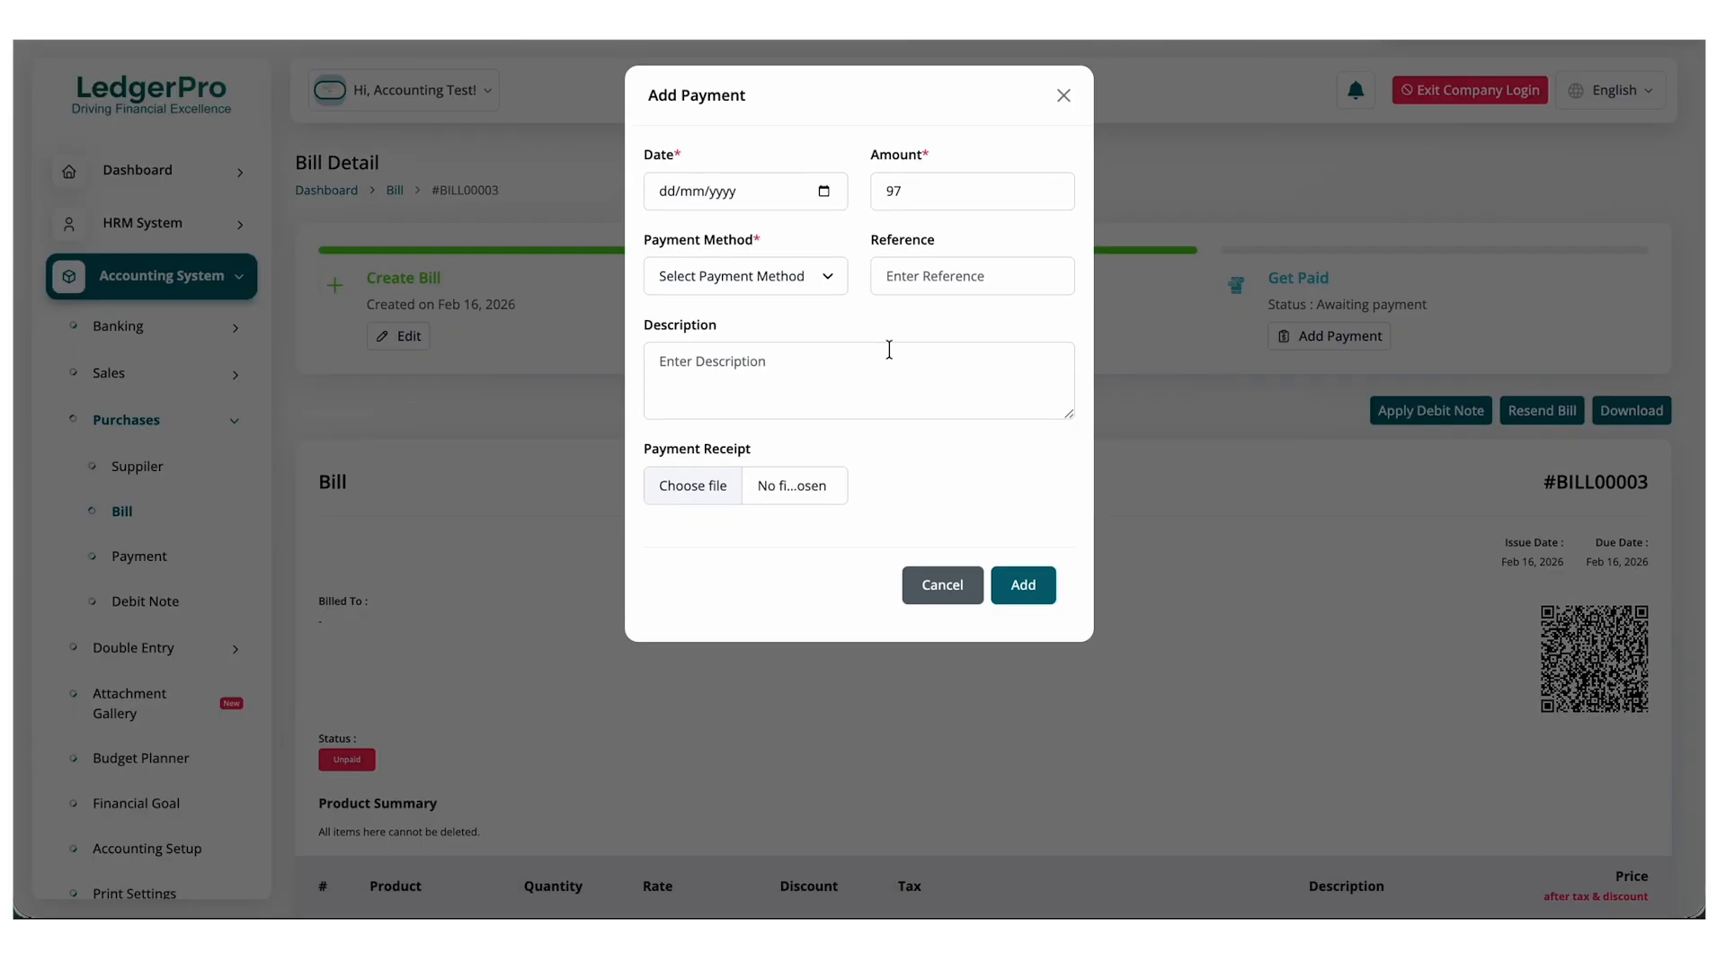
left_click(823, 191)
left_click(667, 397)
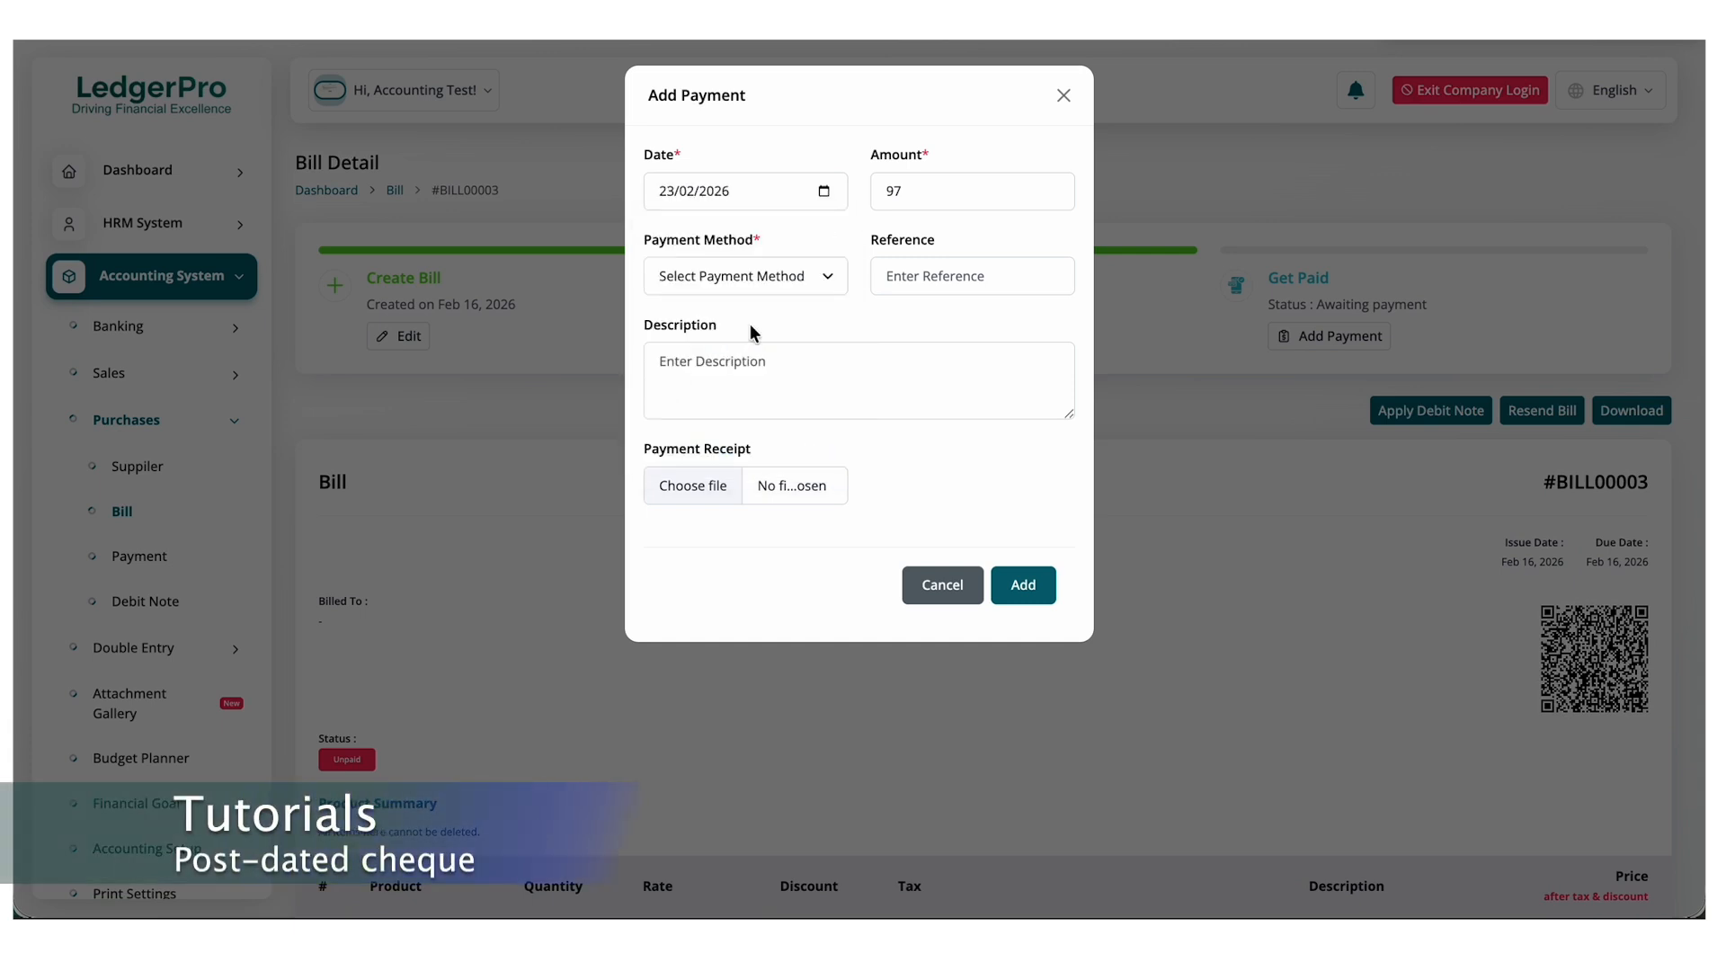
left_click(825, 282)
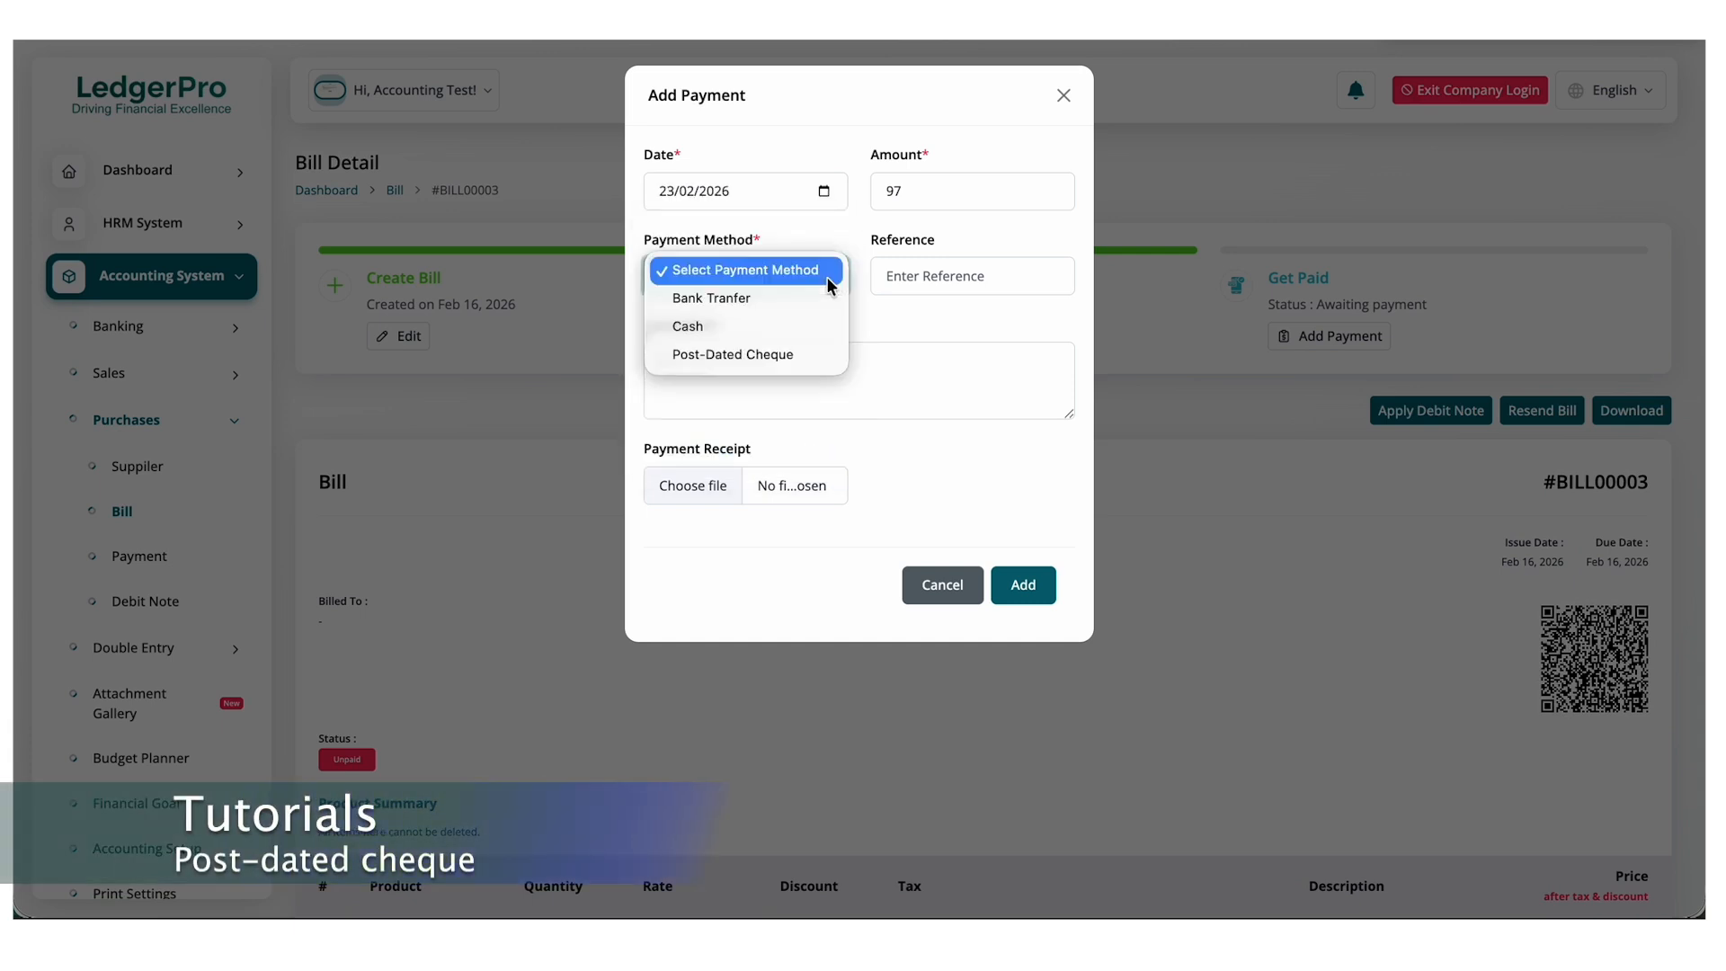
left_click(746, 356)
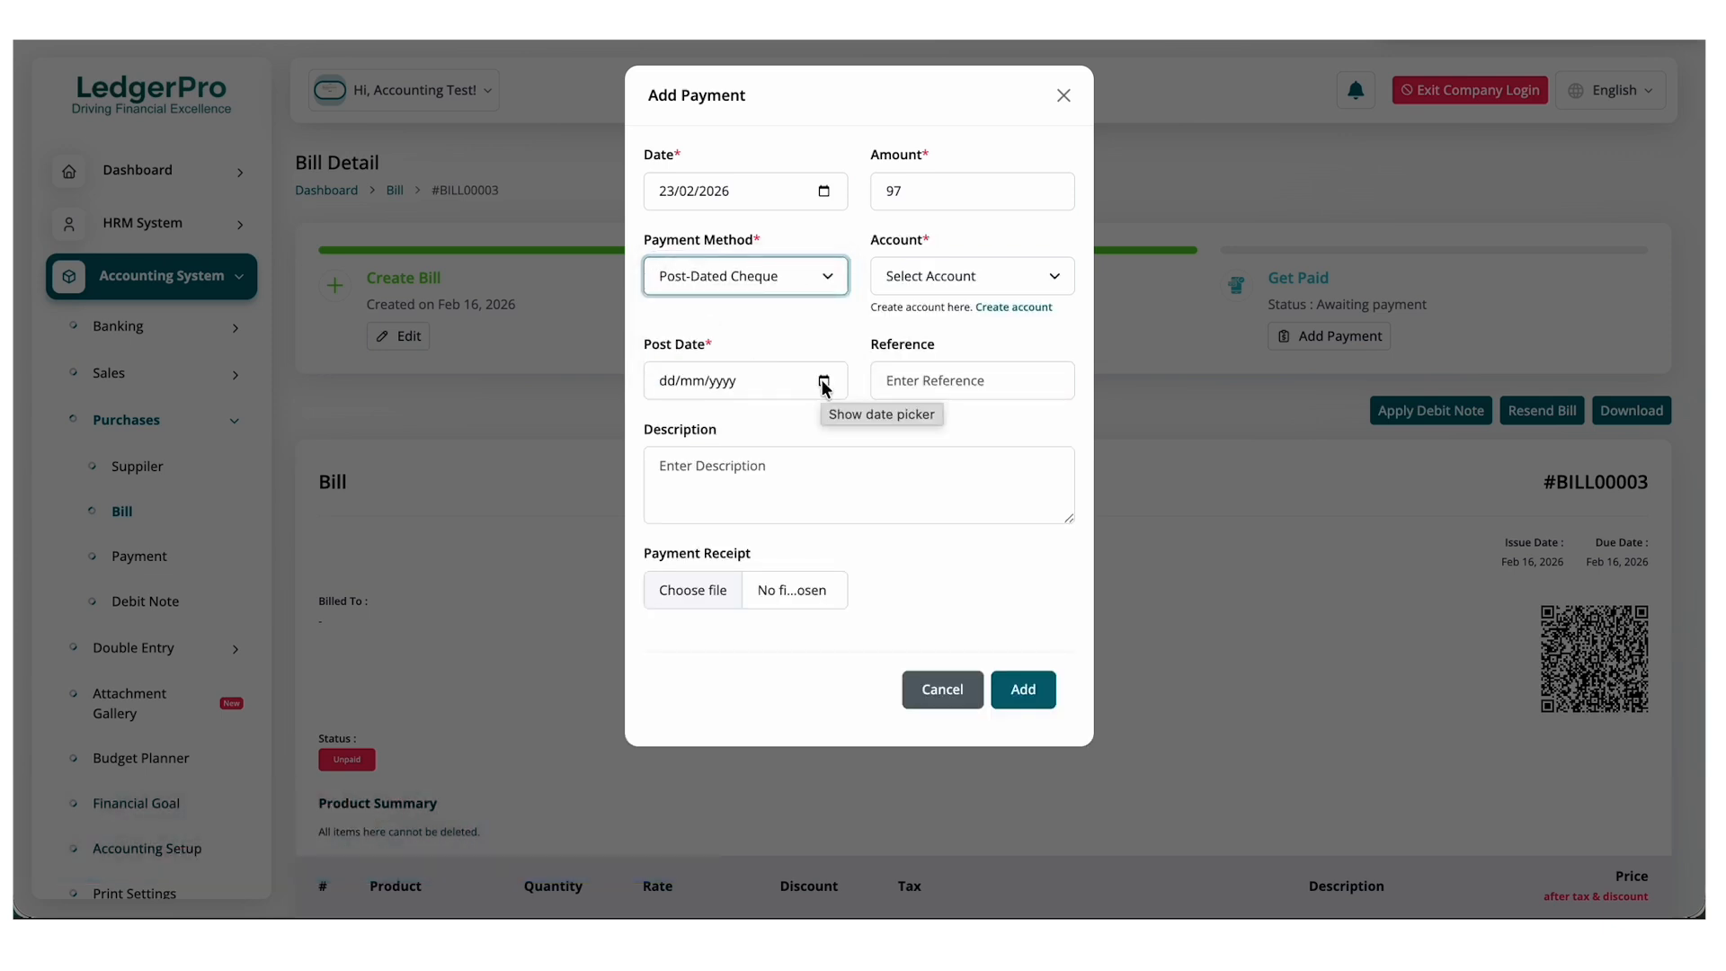
Set the post date to 27/02/2026, choose the Cash Post-Dated Cheques Payable account, and add the payment.
left_click(824, 381)
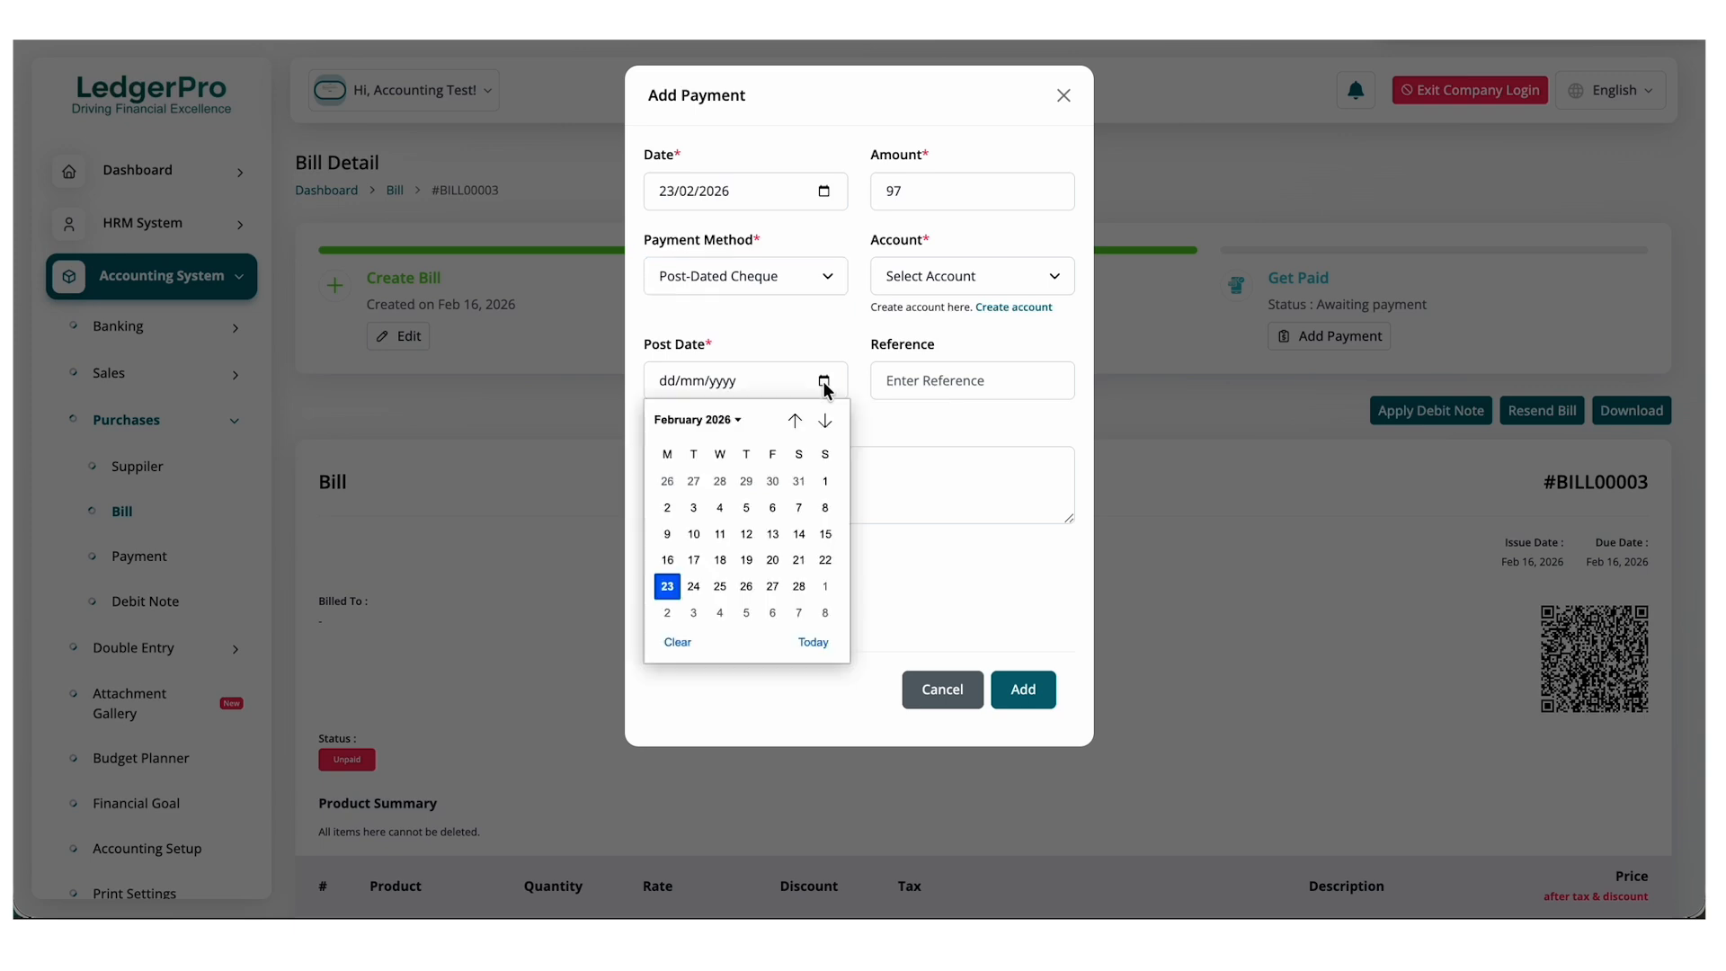
left_click(775, 588)
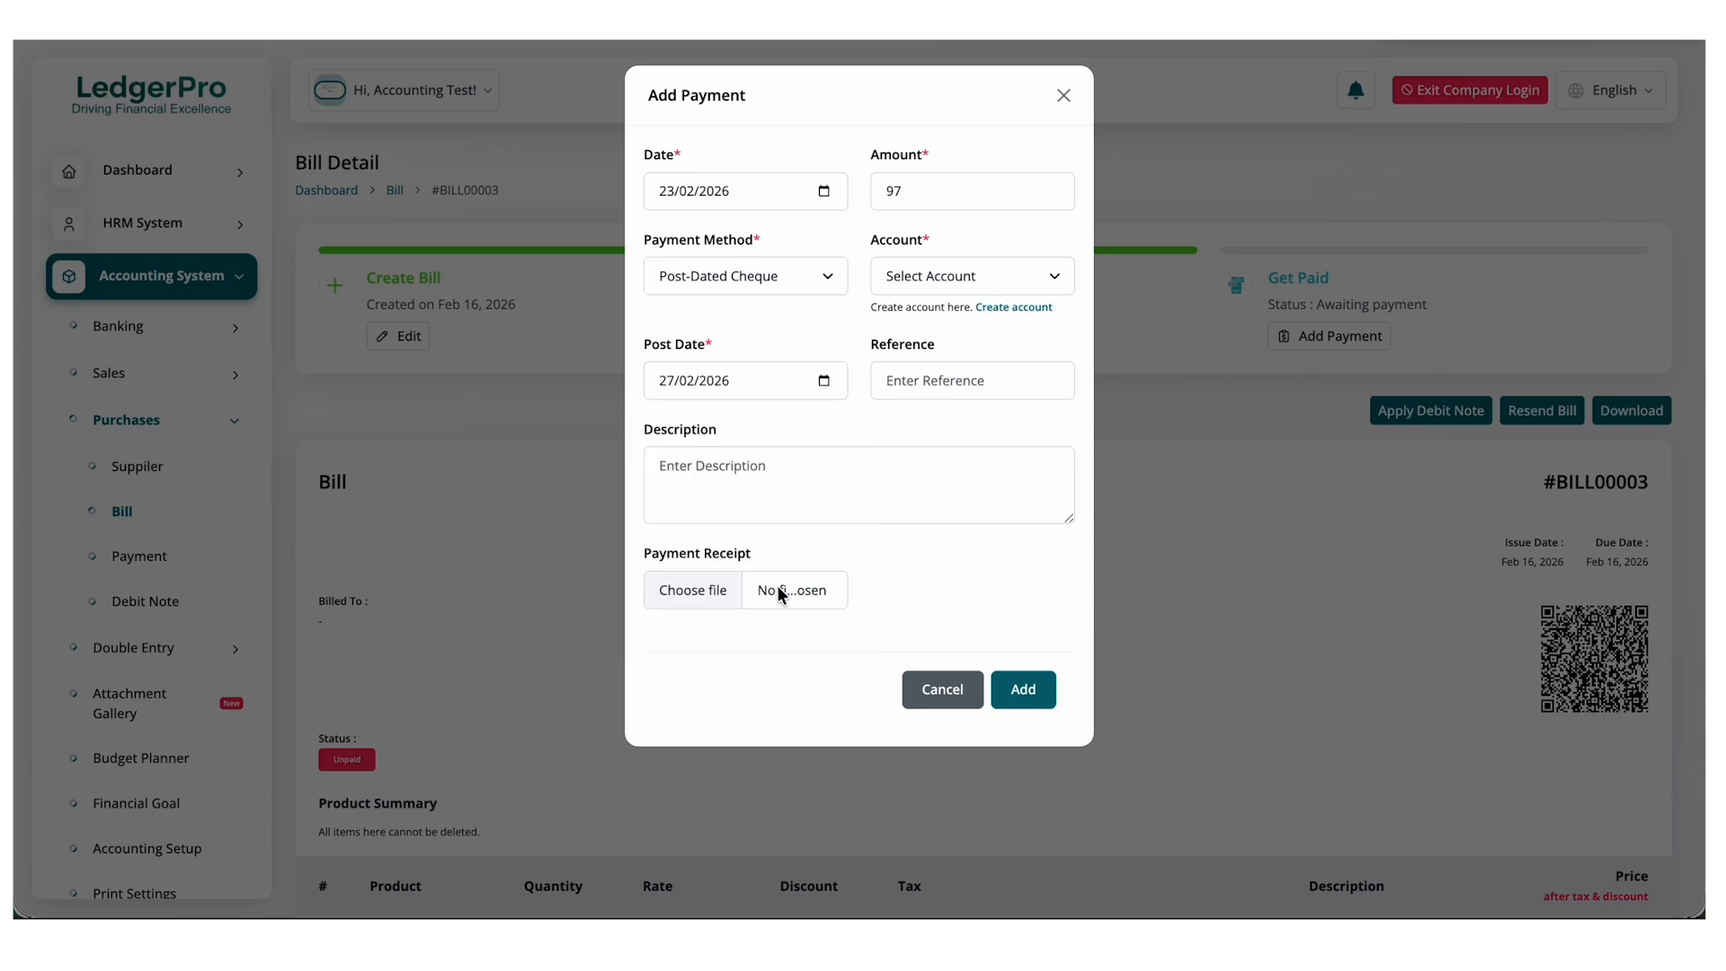
left_click(986, 285)
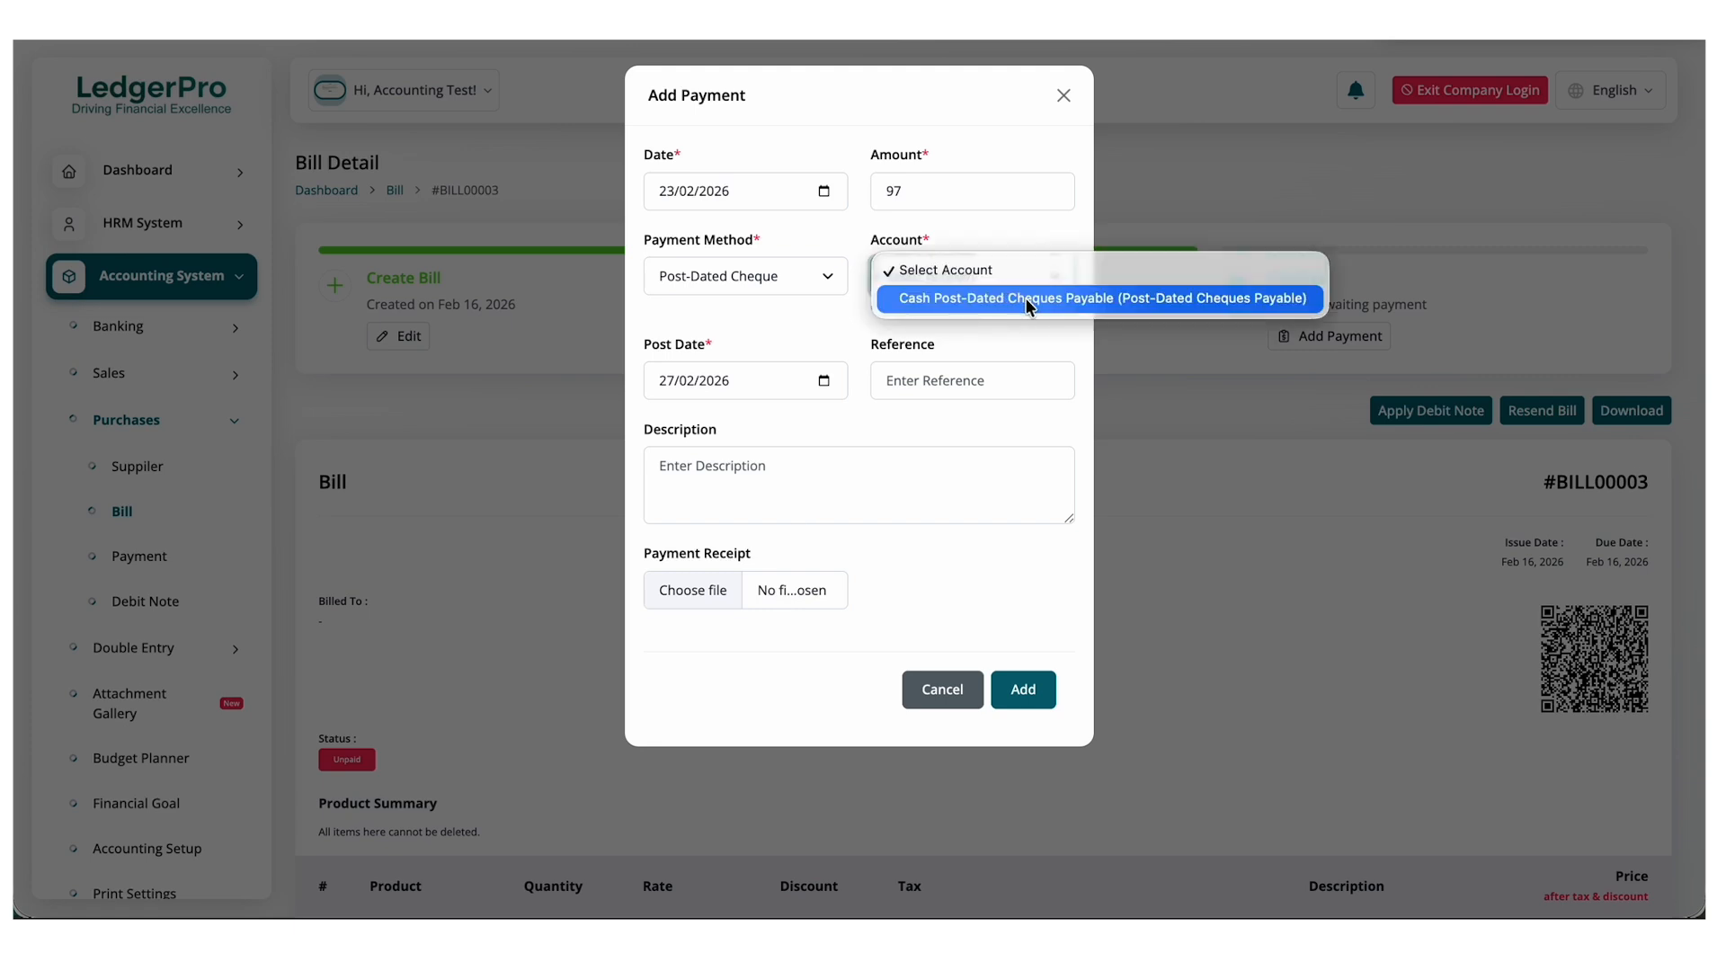
left_click(1029, 302)
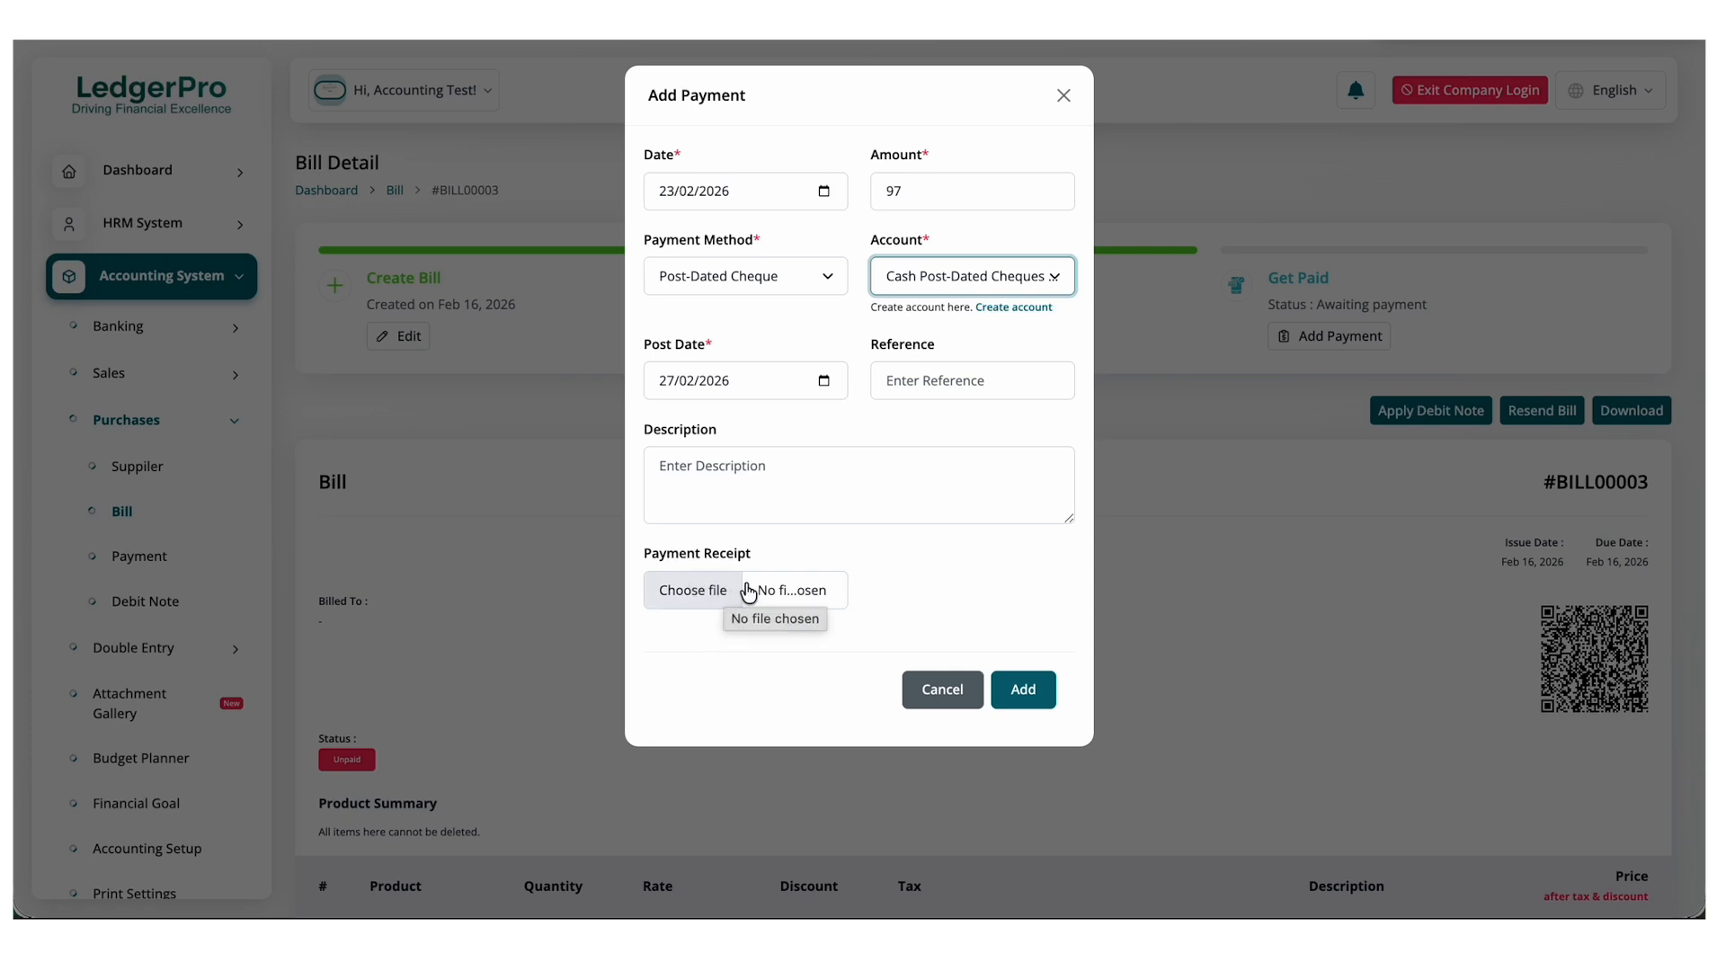
left_click(1031, 693)
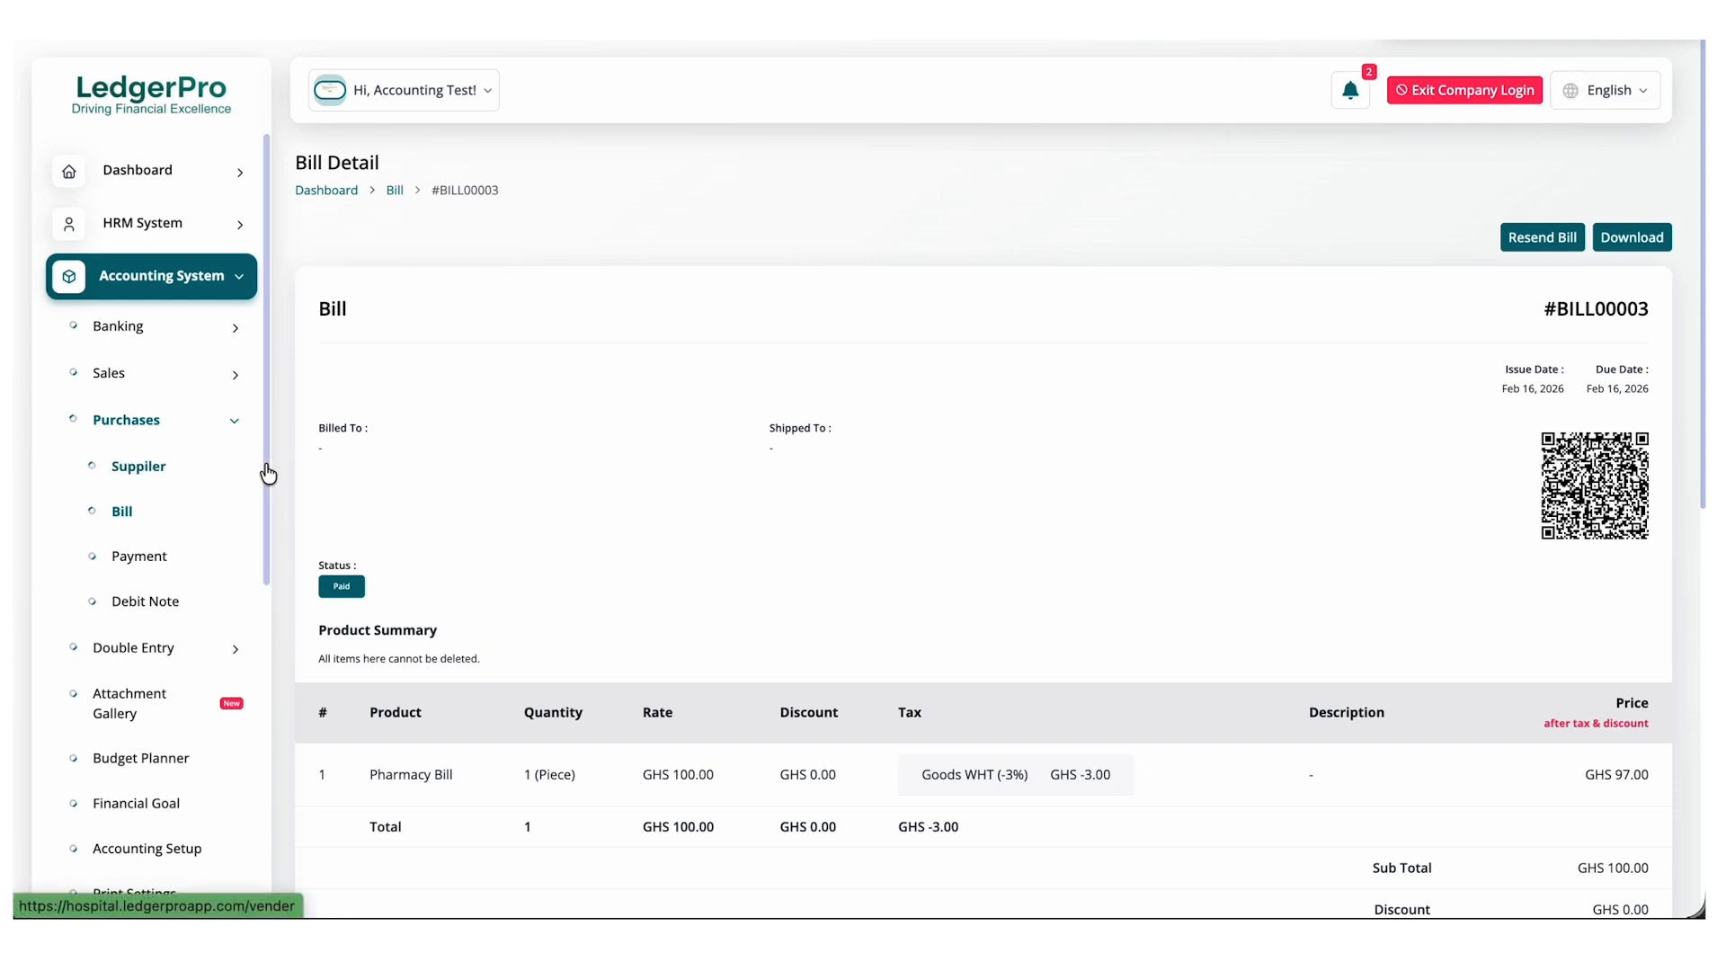
From the bills list, open the post-dated cheque payable notification and review the linked bill's details and payment summary.
left_click(122, 512)
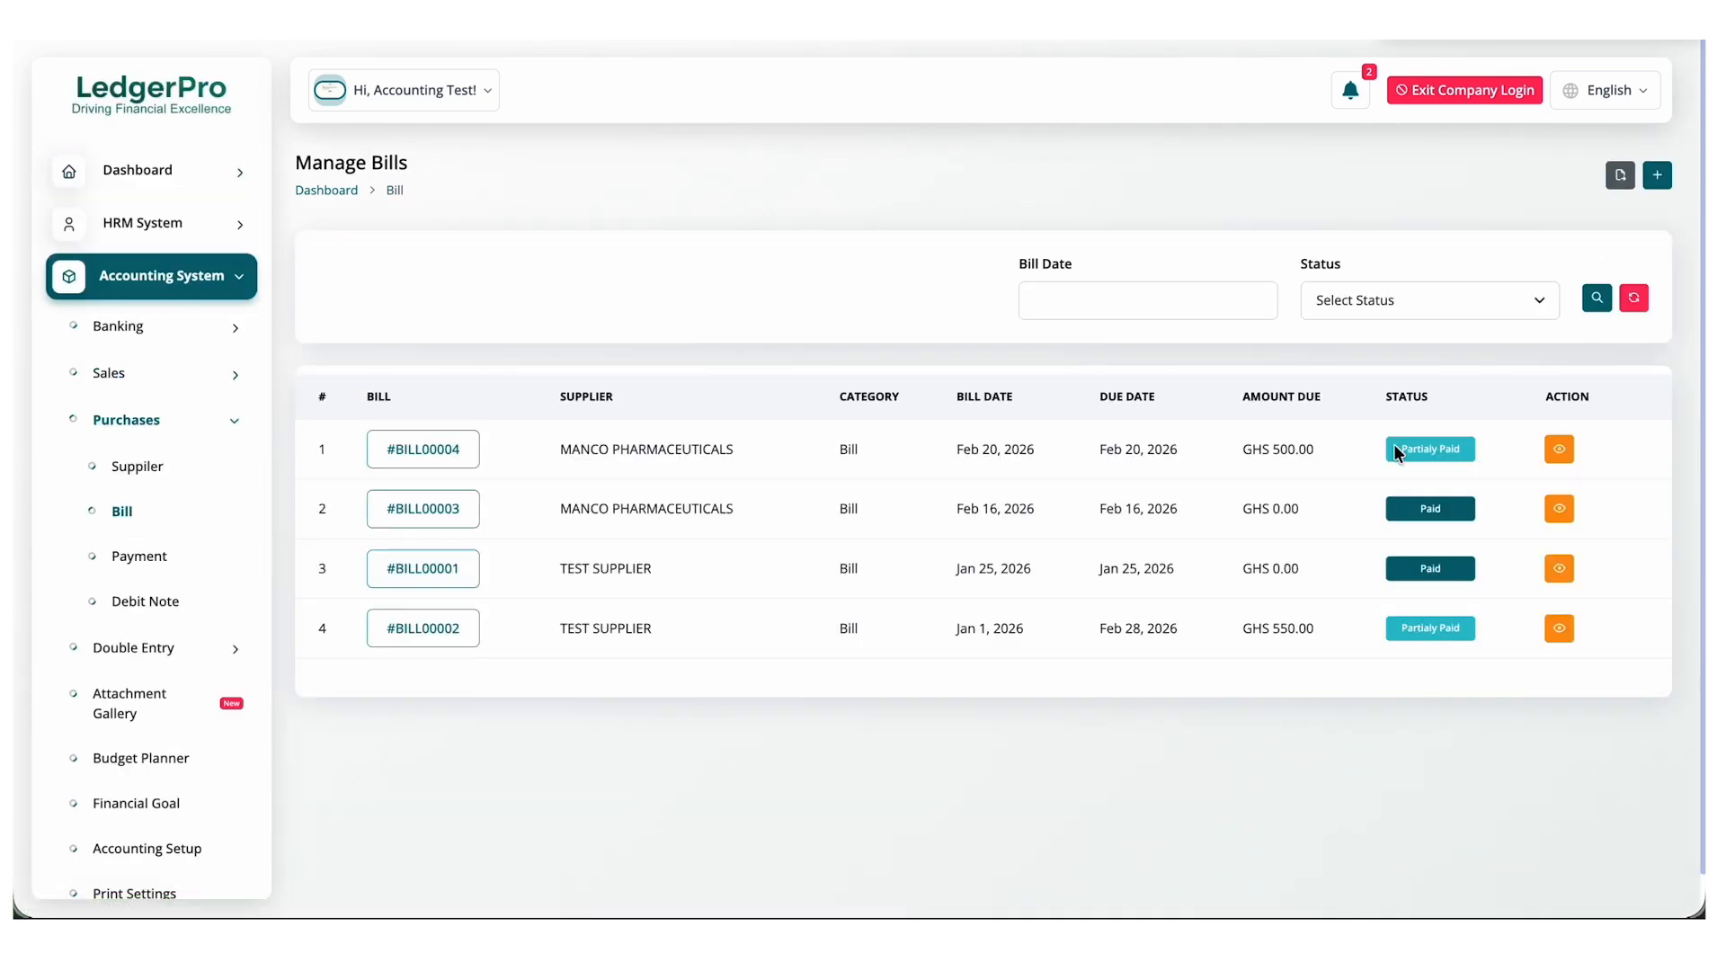
left_click(1352, 95)
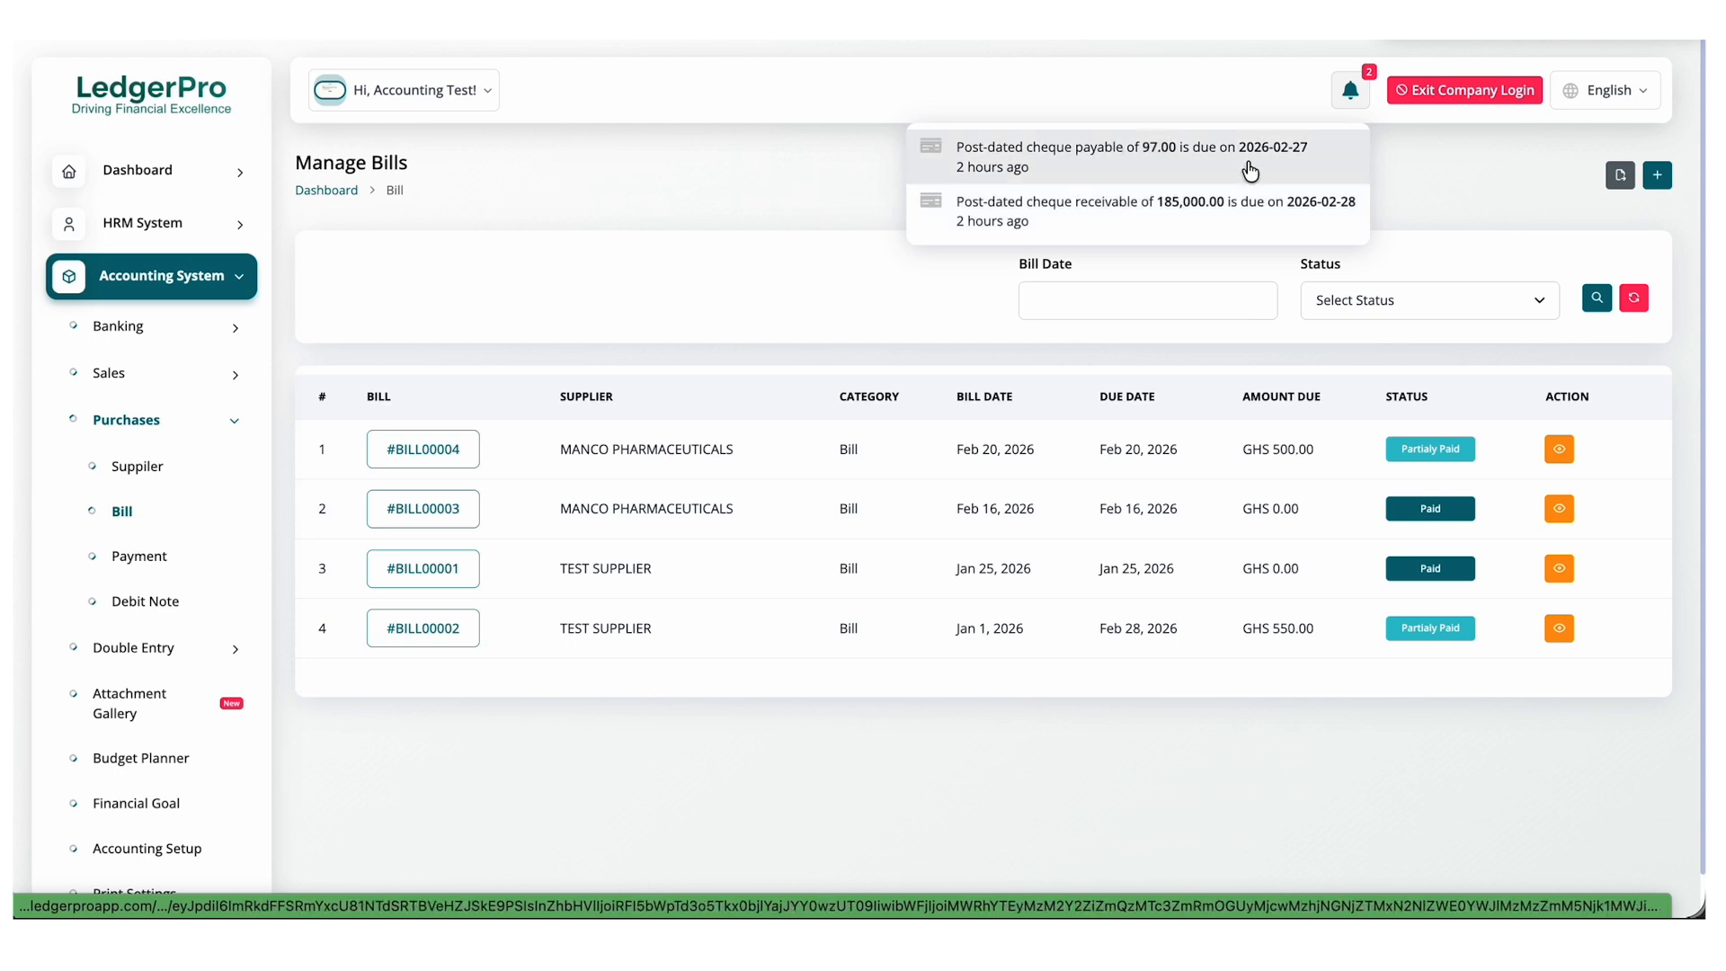
left_click(1168, 158)
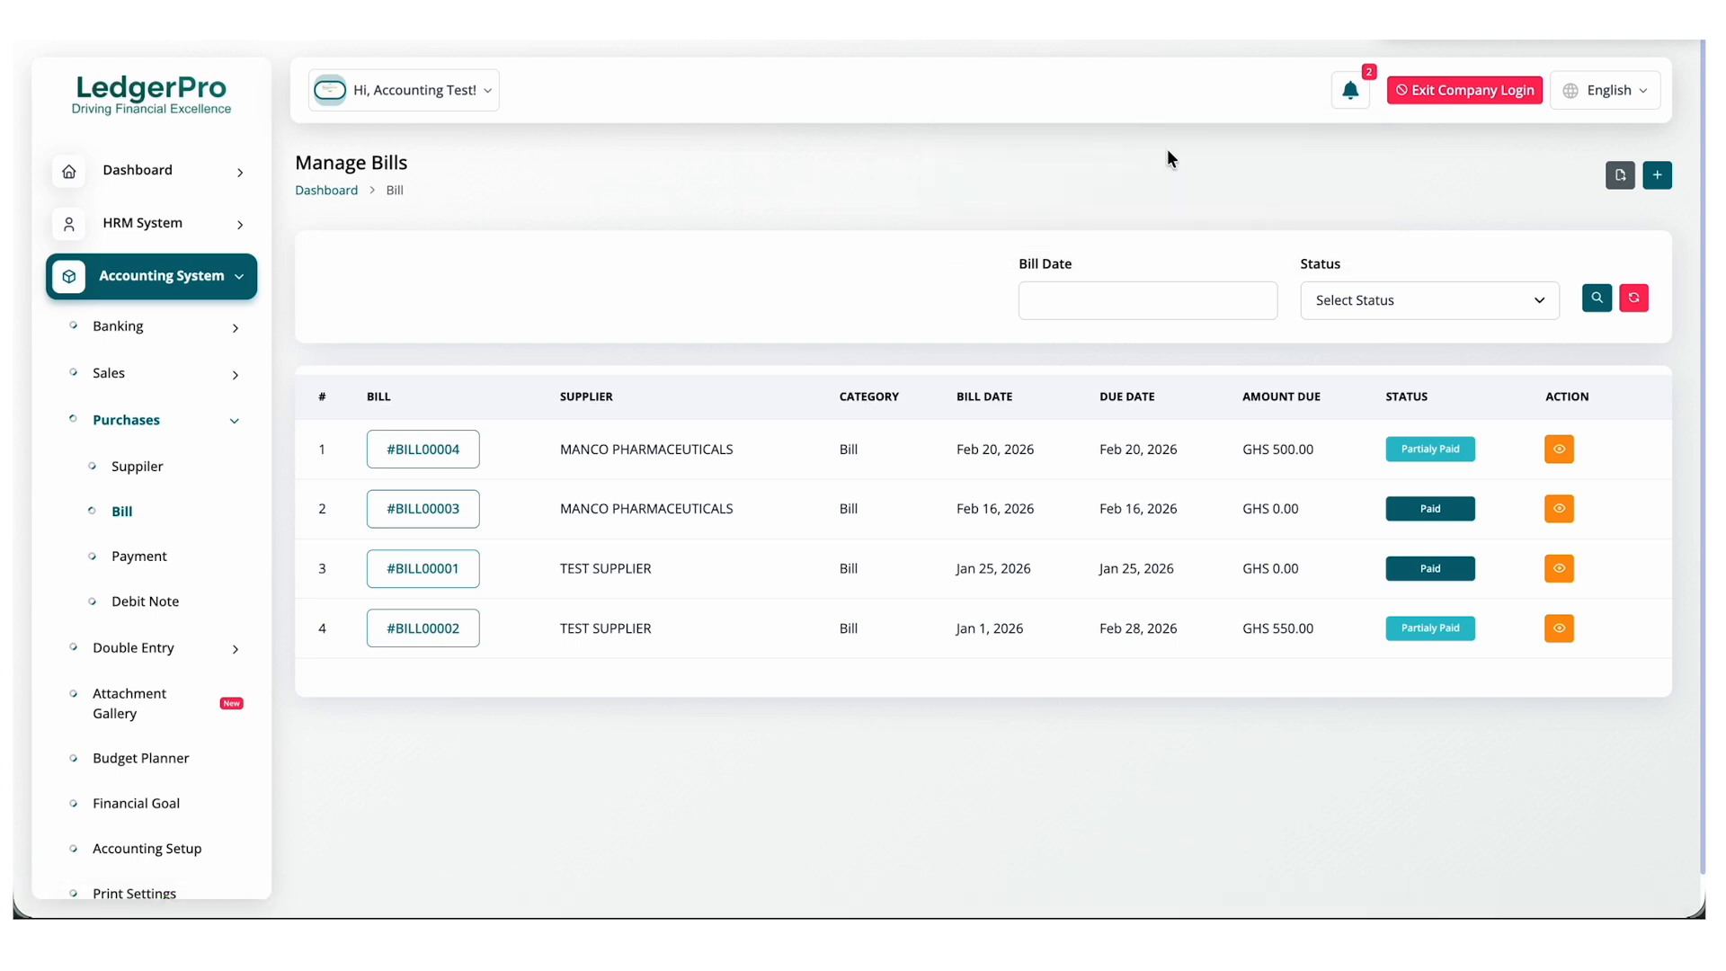
scroll(1014, 283, "down", 10)
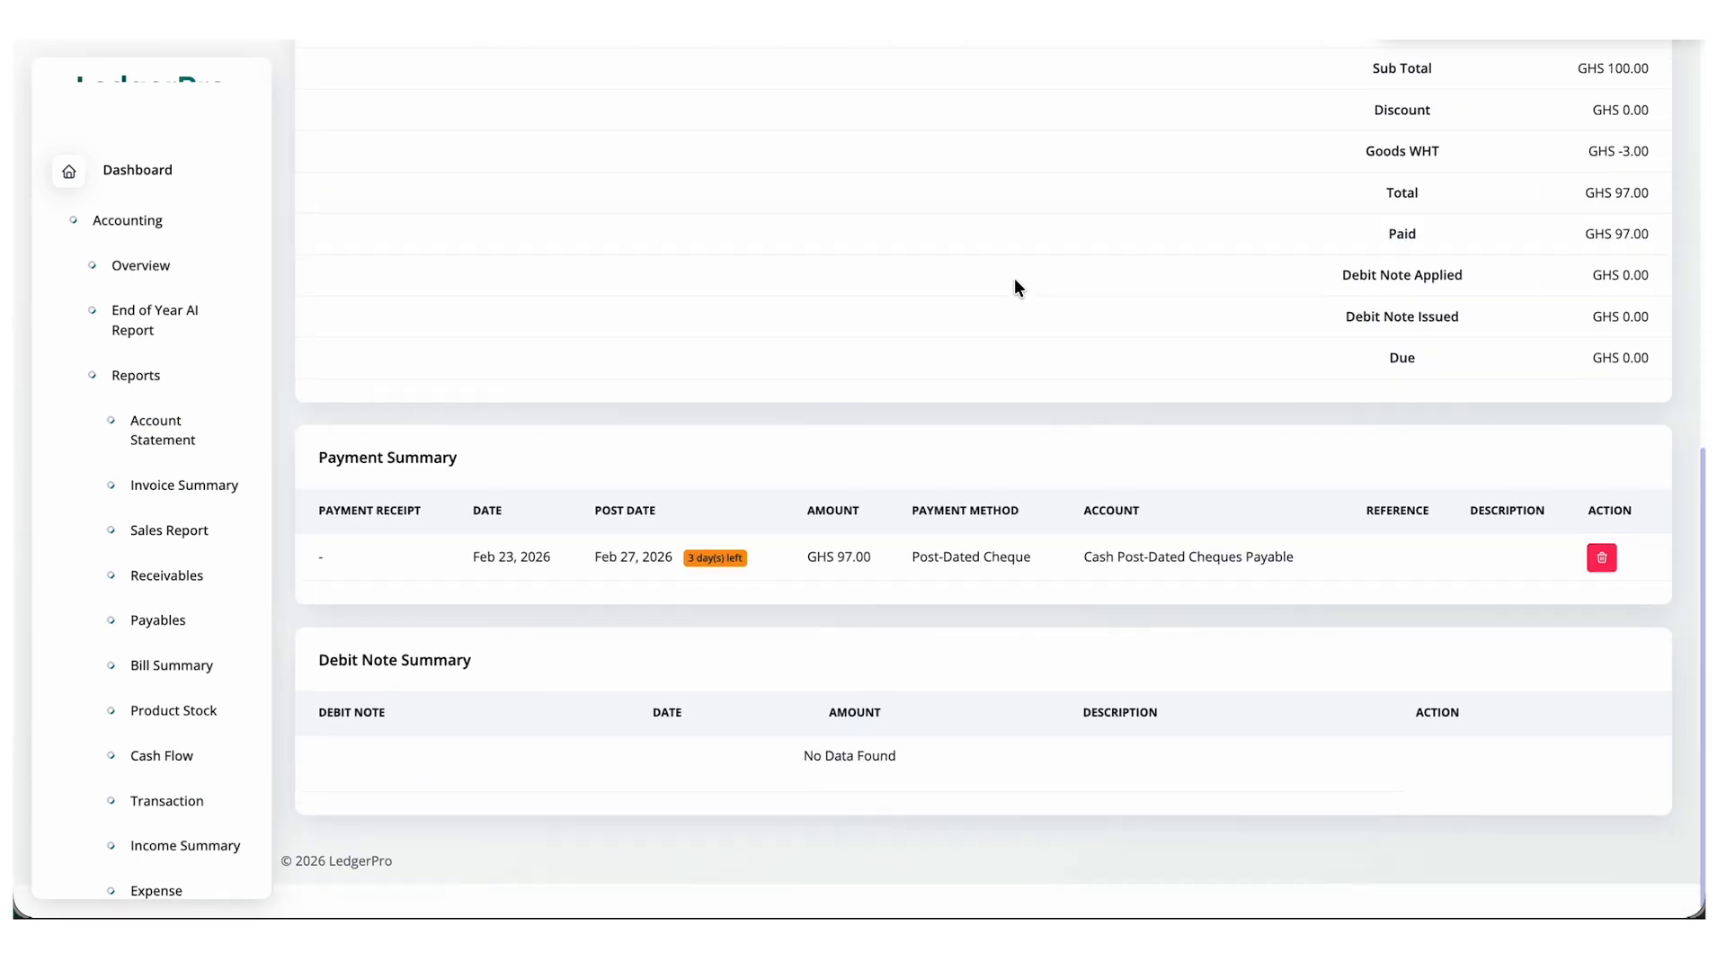
scroll(1014, 287, "up", 1)
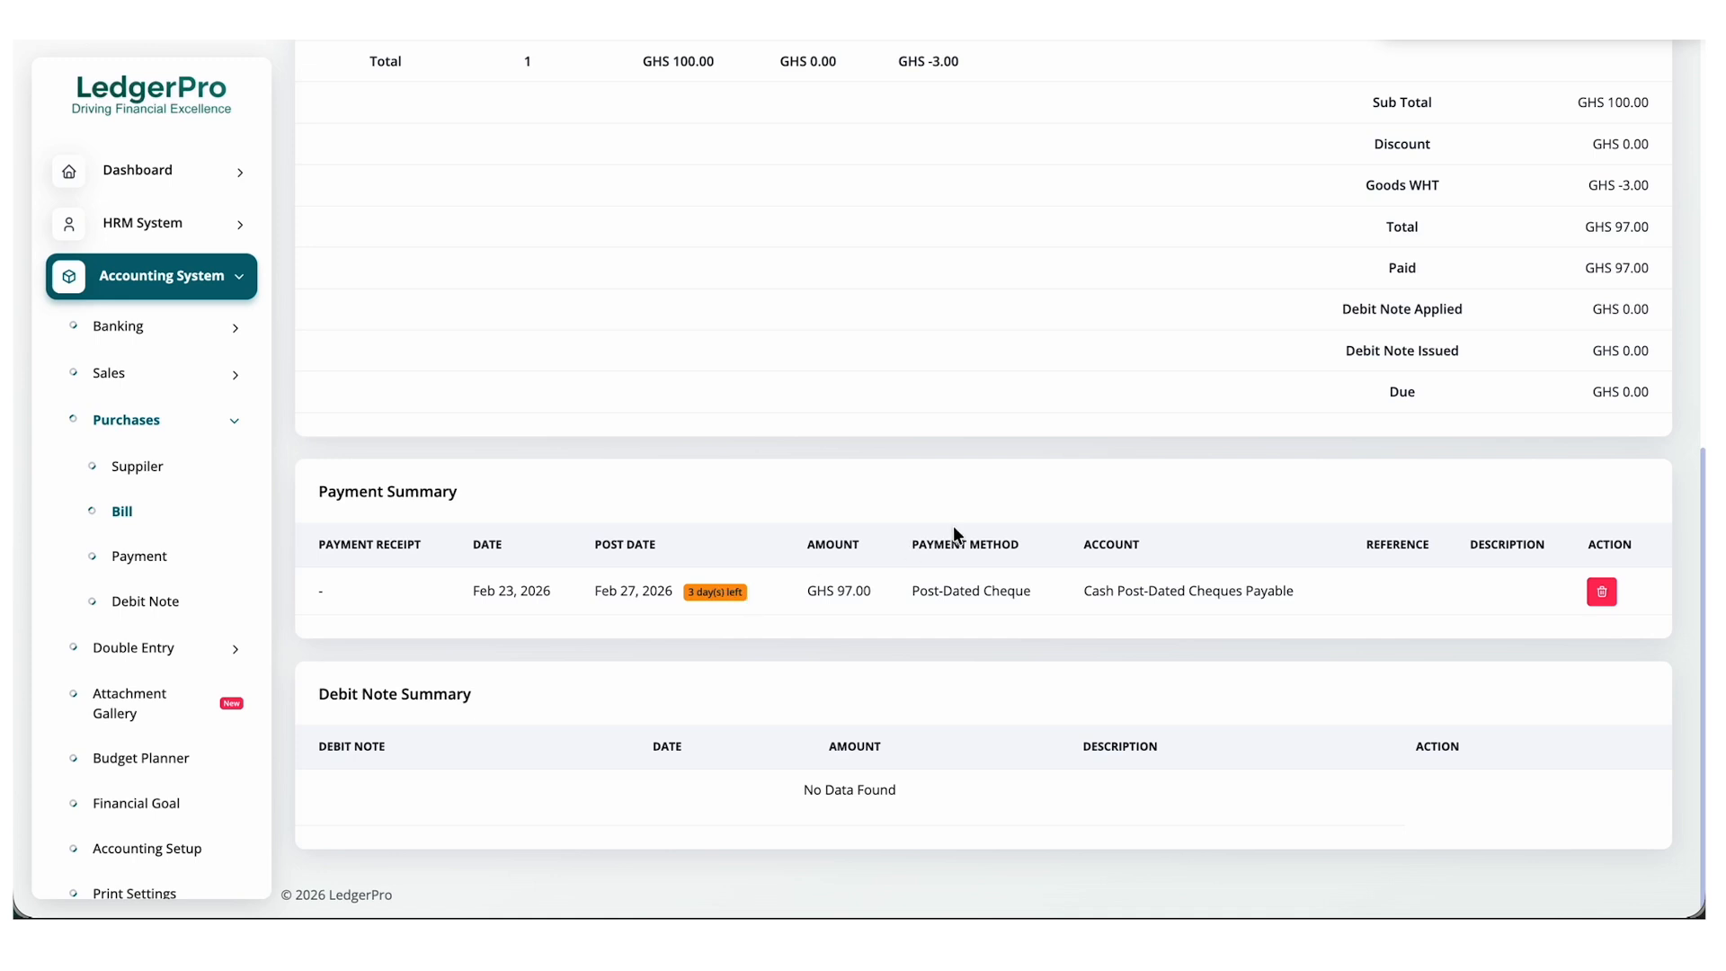
scroll(791, 563, "up", 8)
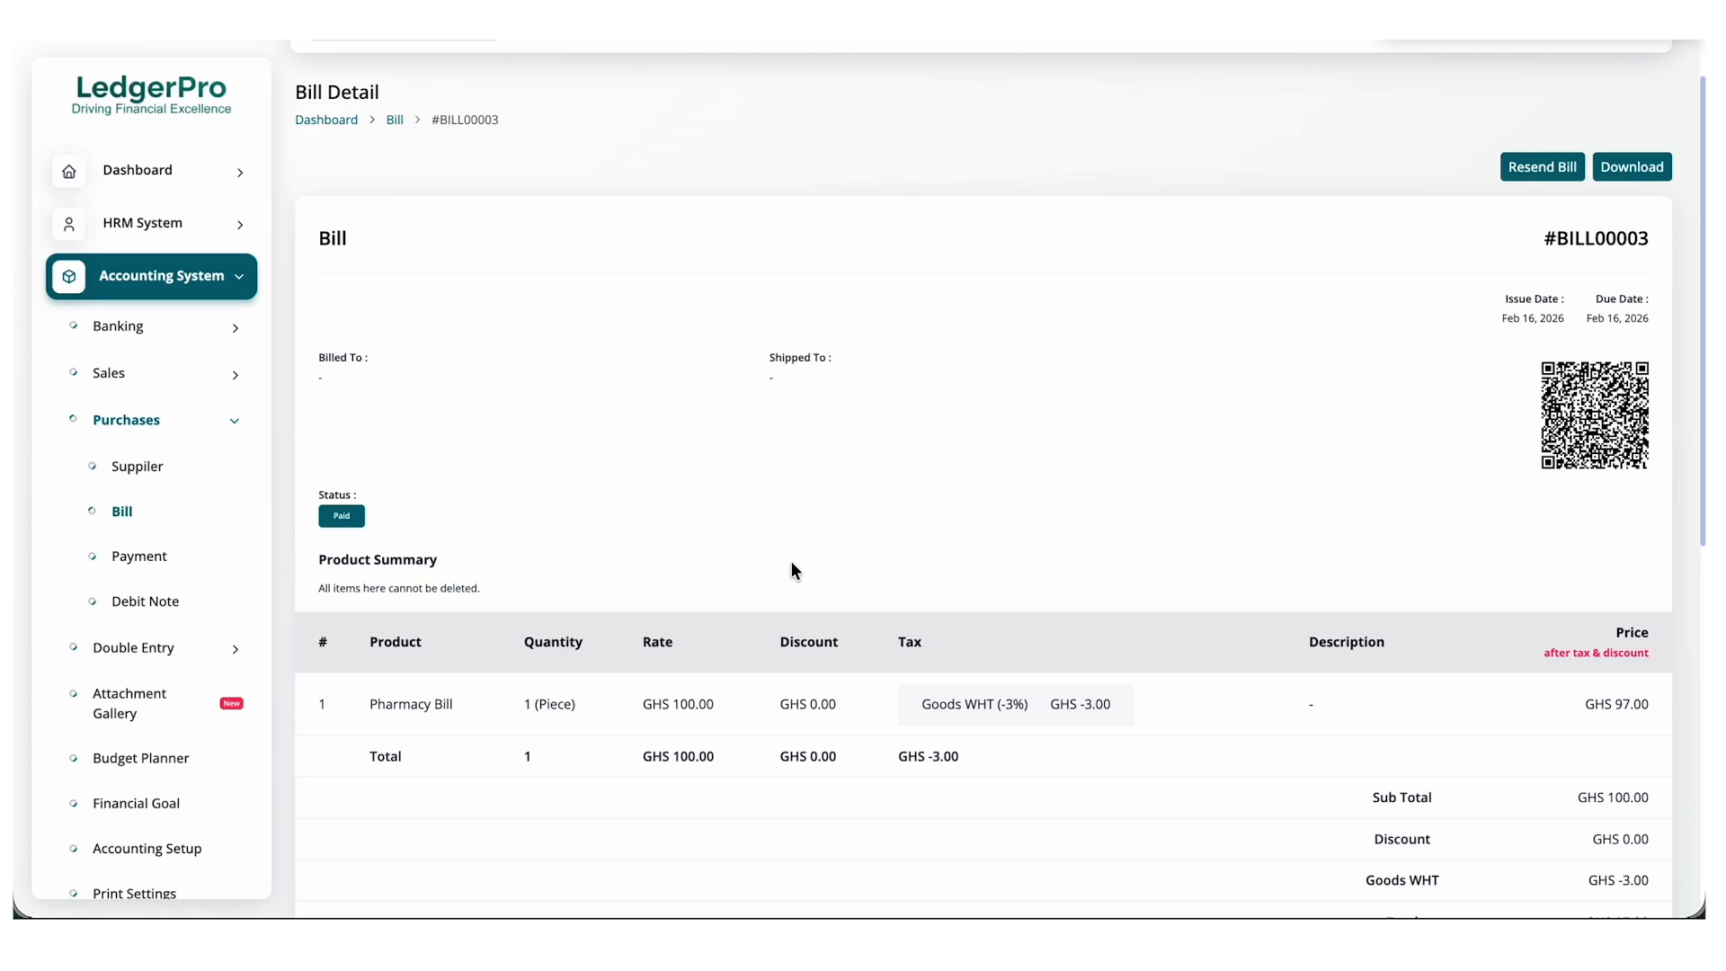
scroll(791, 562, "up", 1)
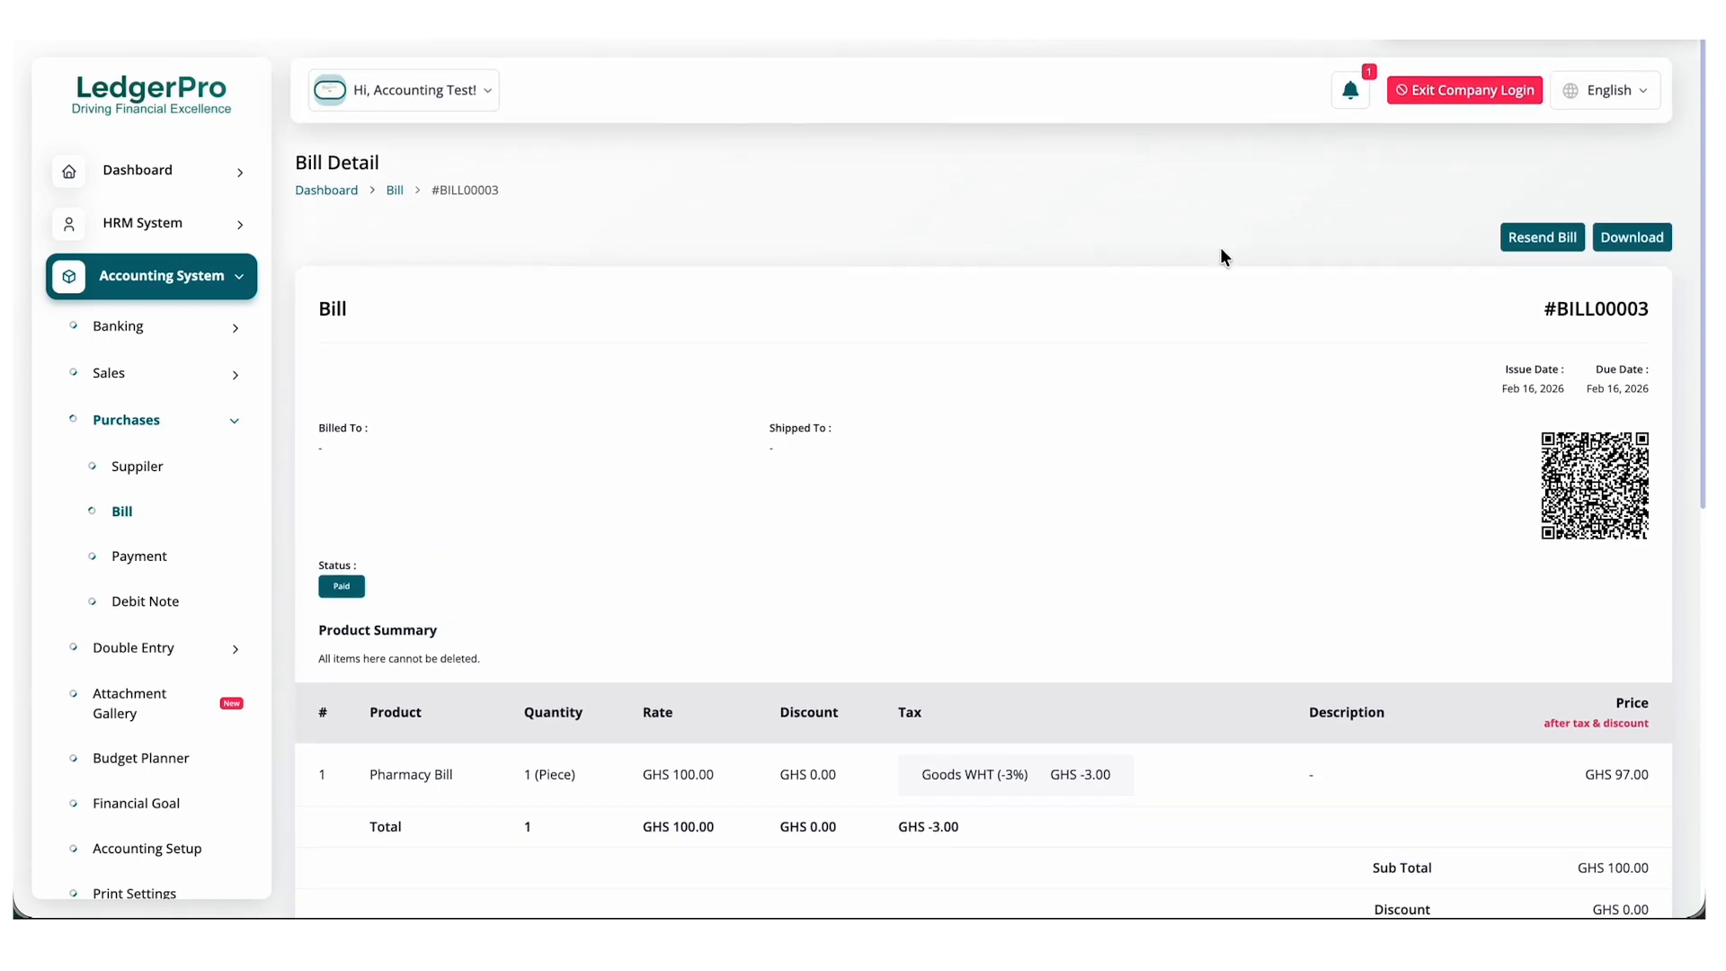